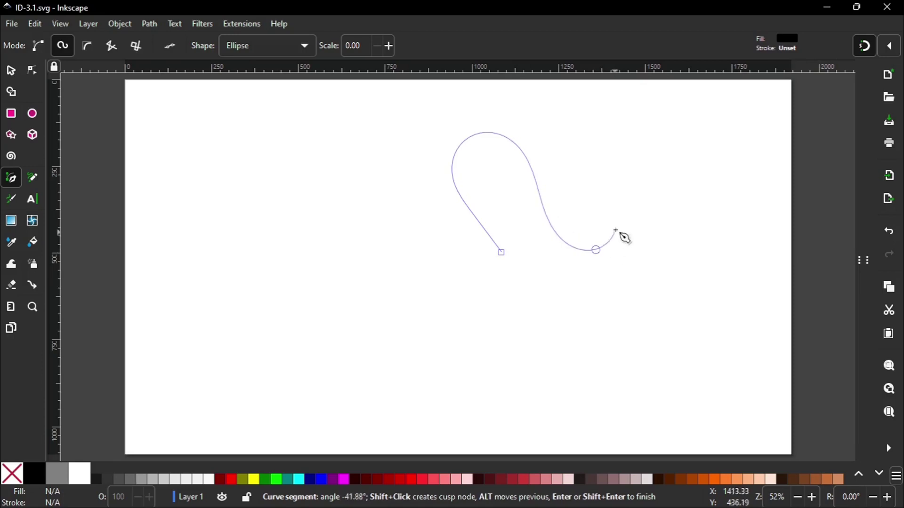
# Finish the S-shaped Spiro stroke with a curled end and draw an open C-shaped stroke beside it, using the Ellipse shape.
pyautogui.click(606, 220)
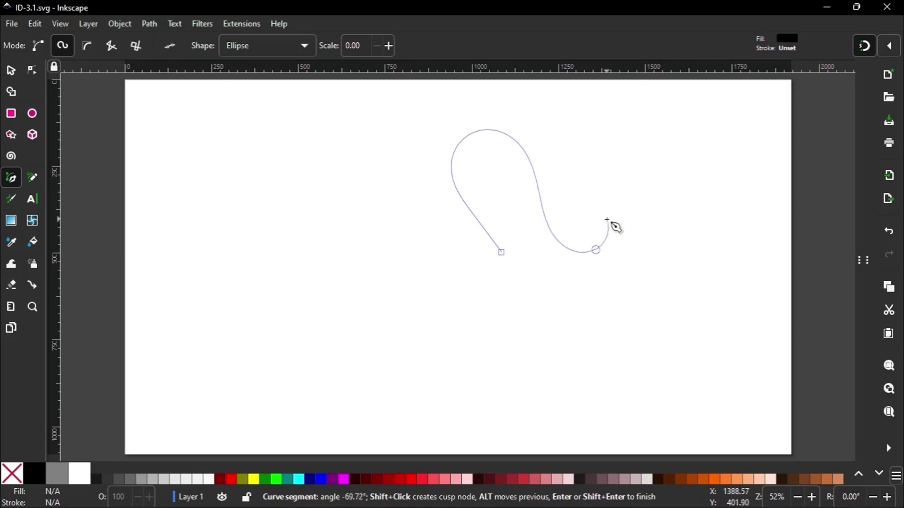
pyautogui.doubleClick(577, 235)
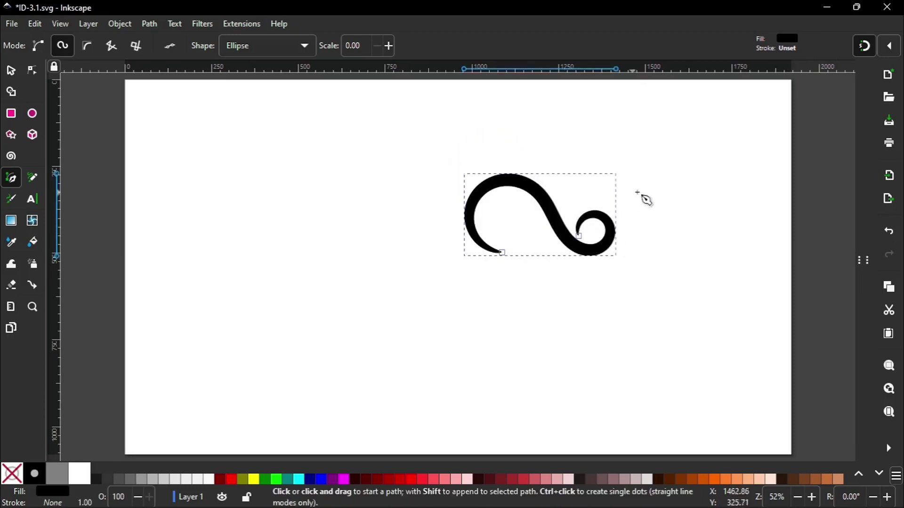
pyautogui.moveTo(668, 243); pyautogui.dragTo(646, 220)
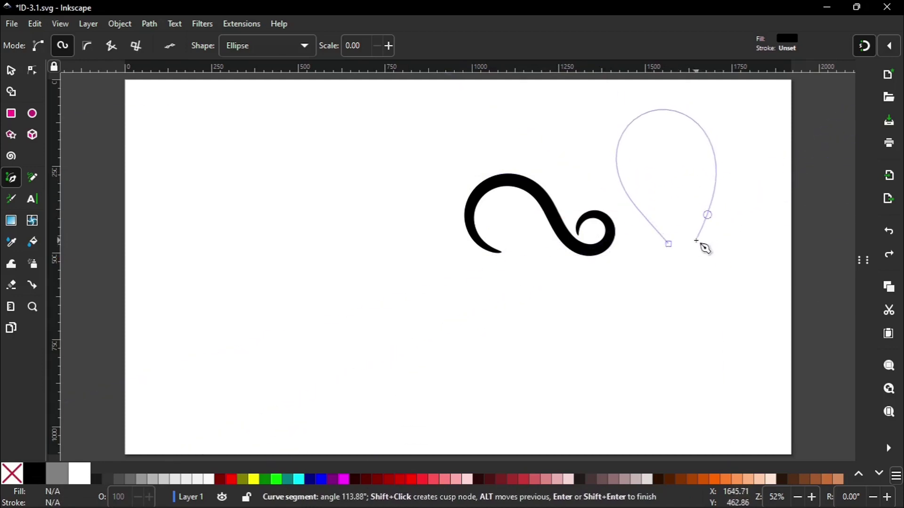
pyautogui.press('Return')
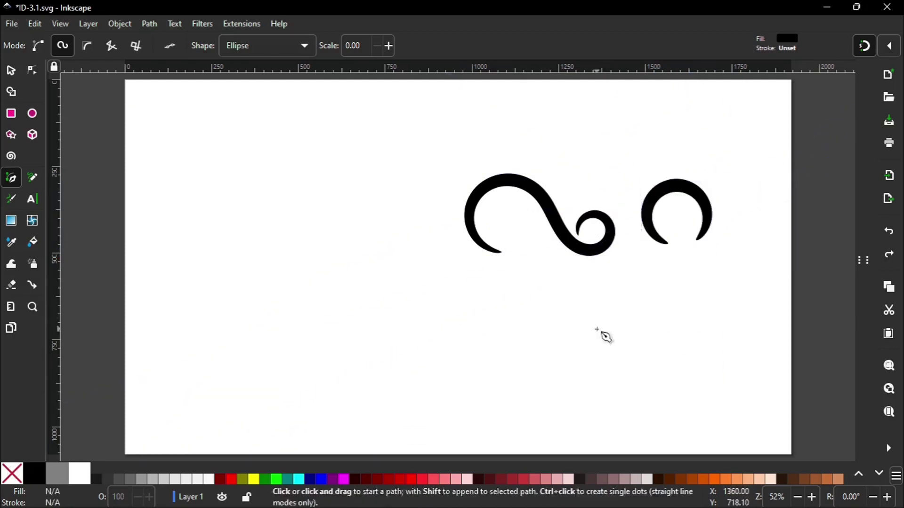
# Draw a spiral-shaped Spiro stroke in the empty area below the other two swirls.
pyautogui.click(598, 330)
pyautogui.click(579, 350)
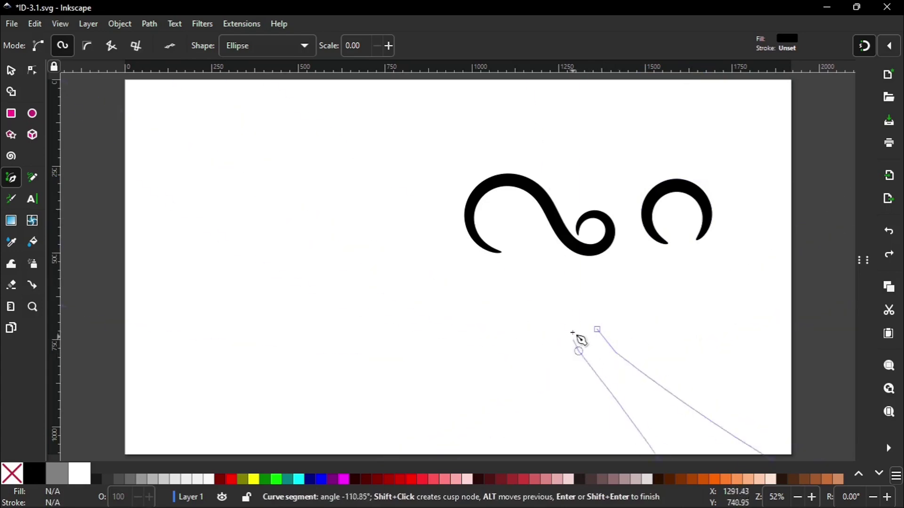
pyautogui.click(585, 308)
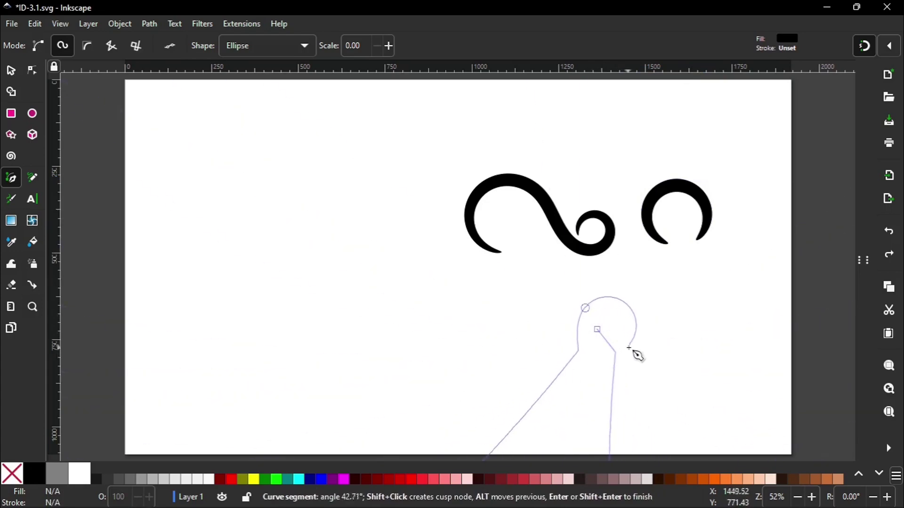
pyautogui.click(629, 349)
pyautogui.press('Return')
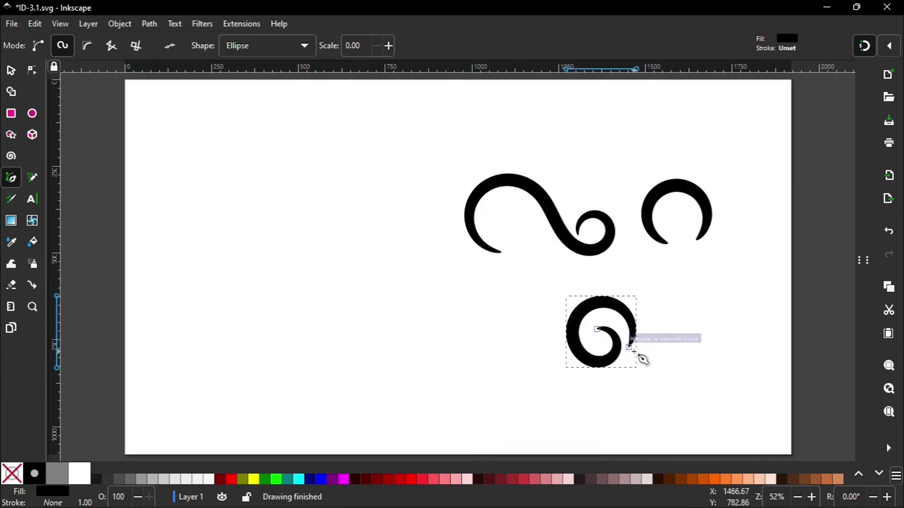
# Move the three swirls to the page's right edge, stacking the C shape above the S-curve and the spiral below it.
pyautogui.press('s')
pyautogui.moveTo(701, 207); pyautogui.dragTo(745, 137)
pyautogui.moveTo(578, 243); pyautogui.dragTo(724, 230)
pyautogui.click(716, 282)
pyautogui.moveTo(630, 314); pyautogui.dragTo(748, 278)
pyautogui.click(629, 280)
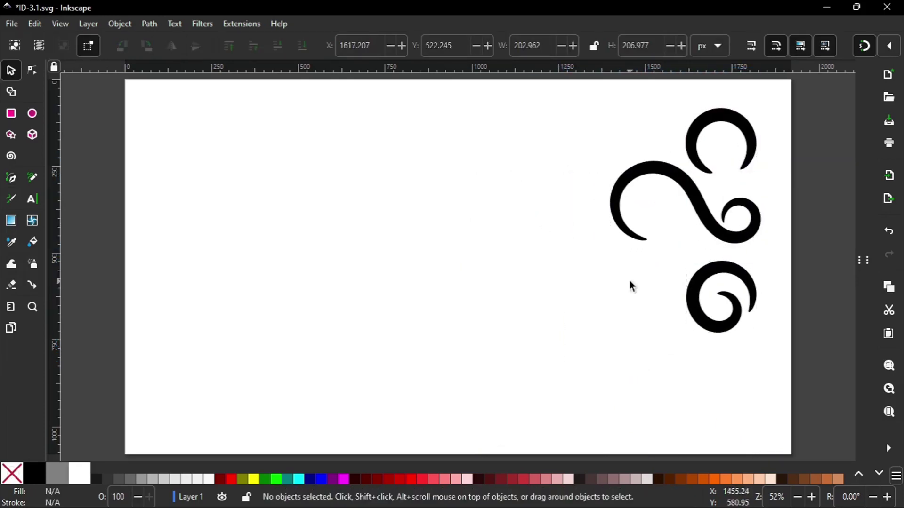
# Draw a square near the middle of the page and set its width and height to 500 px.
pyautogui.click(11, 113)
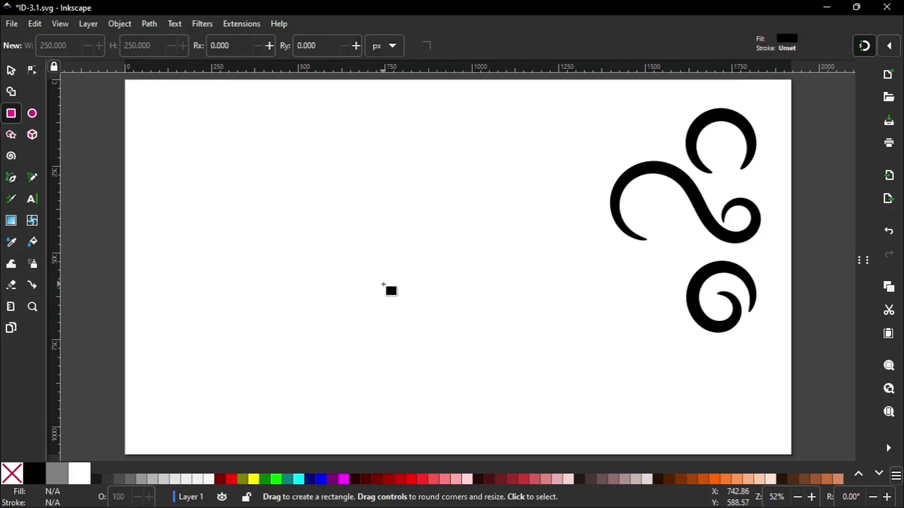
pyautogui.moveTo(339, 125); pyautogui.dragTo(514, 297)
pyautogui.doubleClick(87, 46)
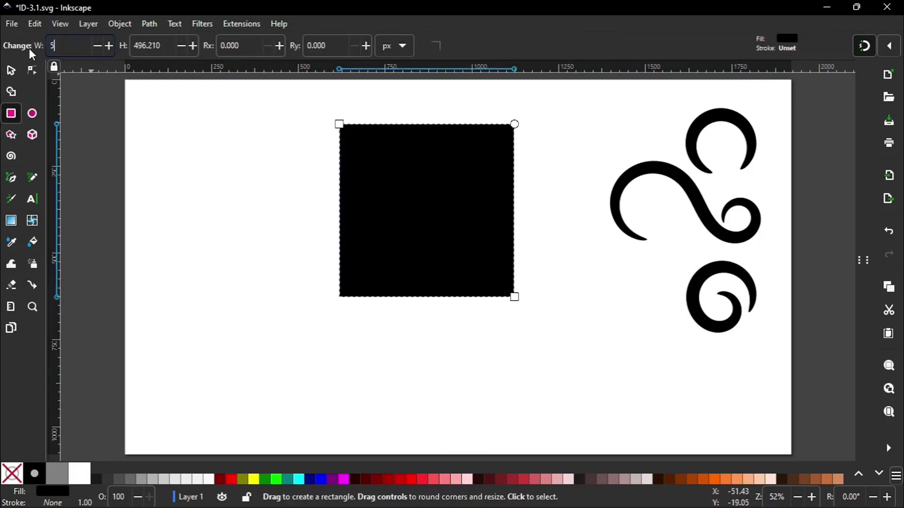
pyautogui.press('Tab')
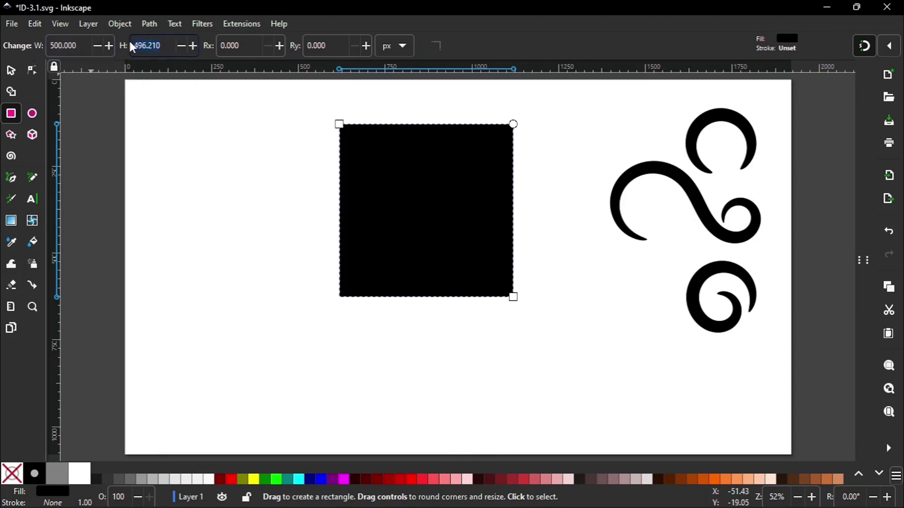
pyautogui.write('500')
pyautogui.press('Return')
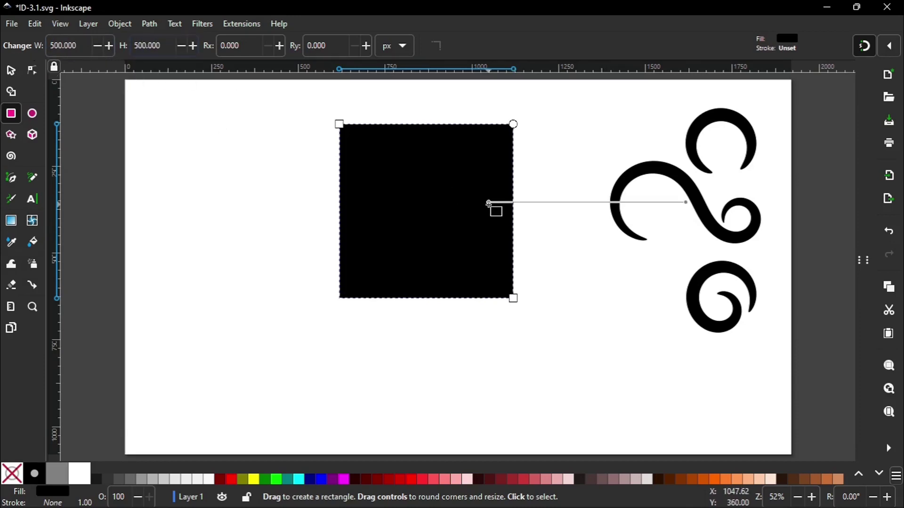
pyautogui.click(859, 263)
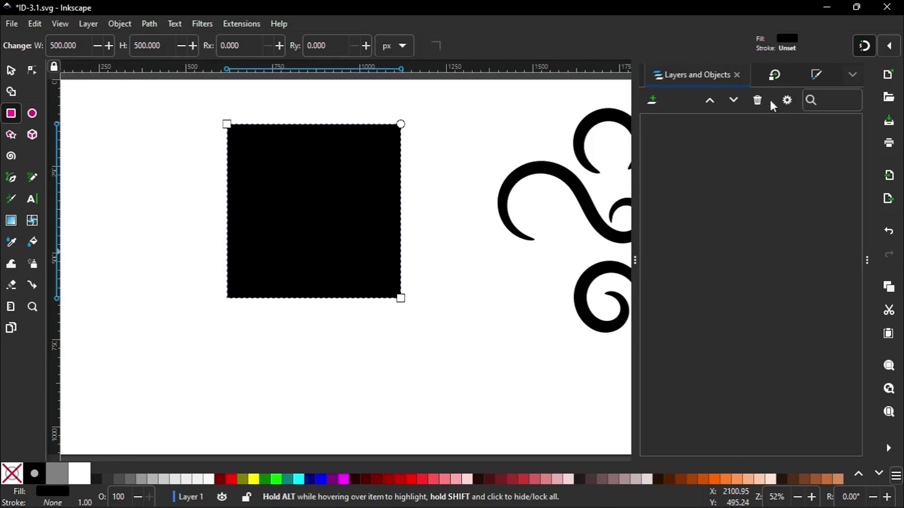
pyautogui.click(814, 73)
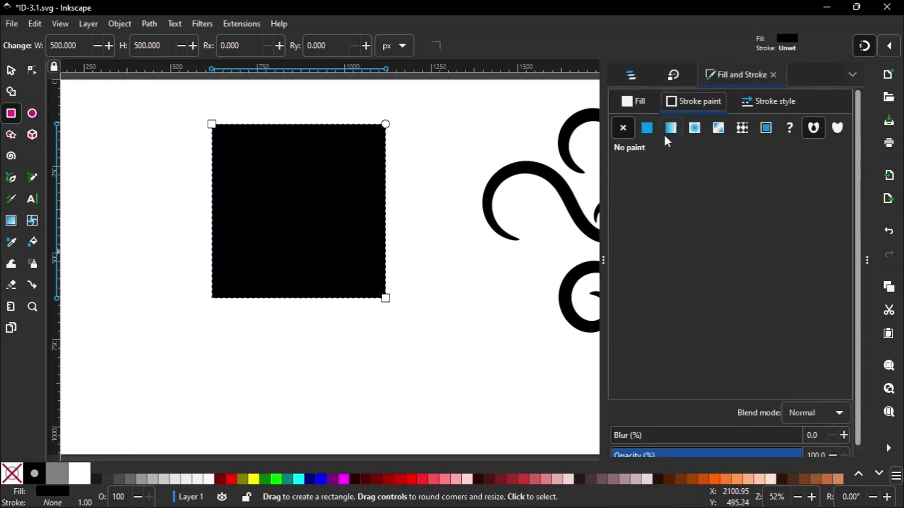
pyautogui.click(634, 103)
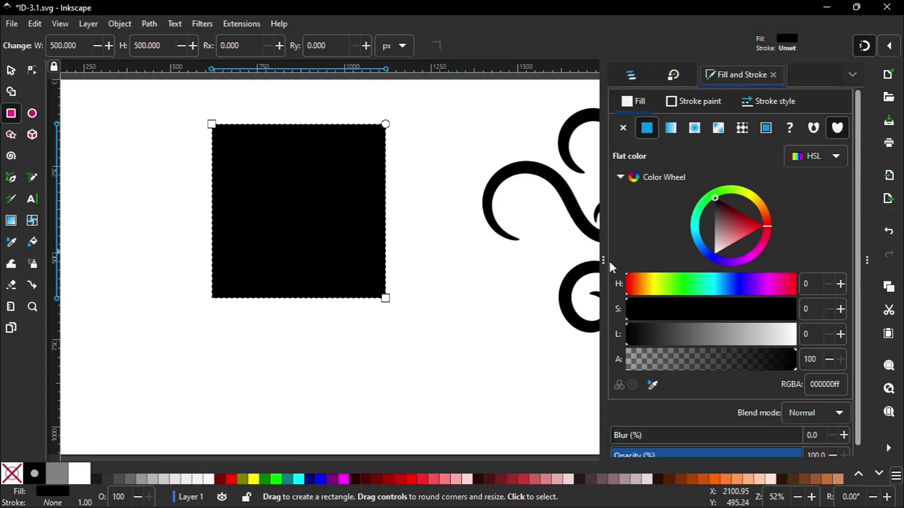
pyautogui.press('F12')
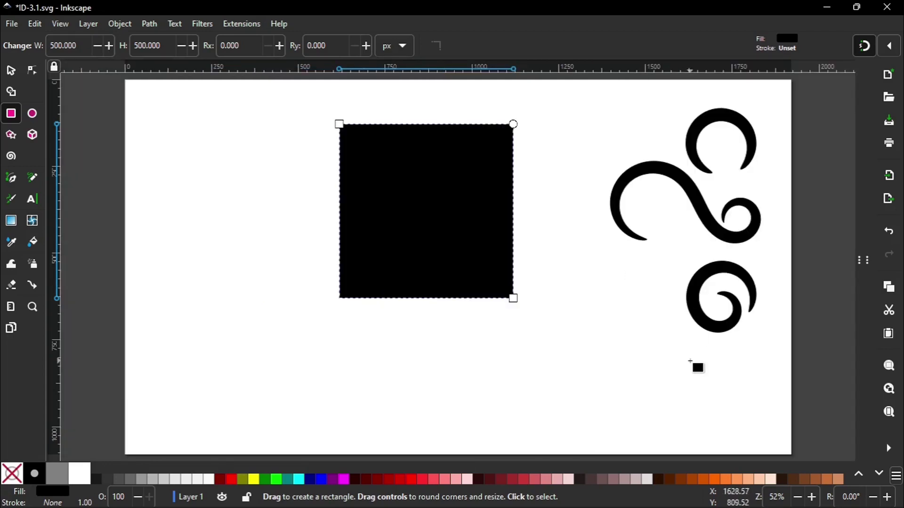
# Fill the 500 px square with a medium gray one shade darker than 30% Gray.
pyautogui.click(151, 479)
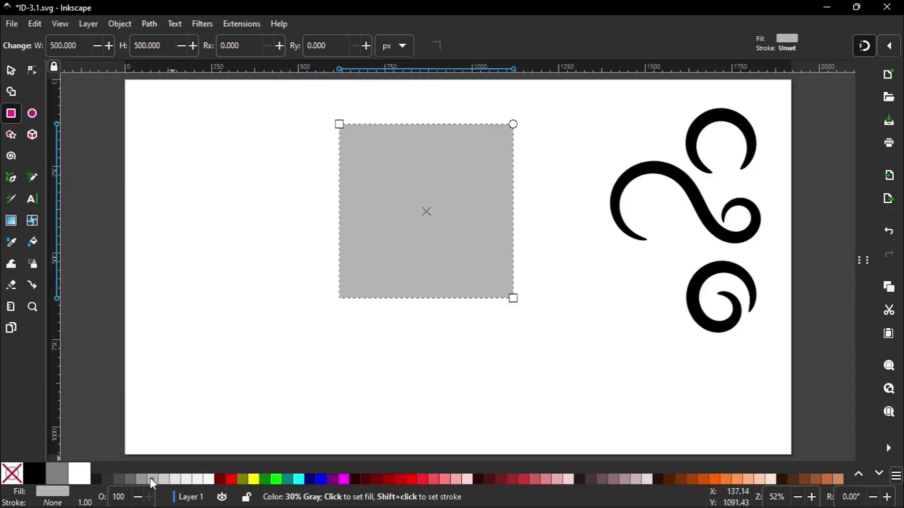
pyautogui.click(141, 479)
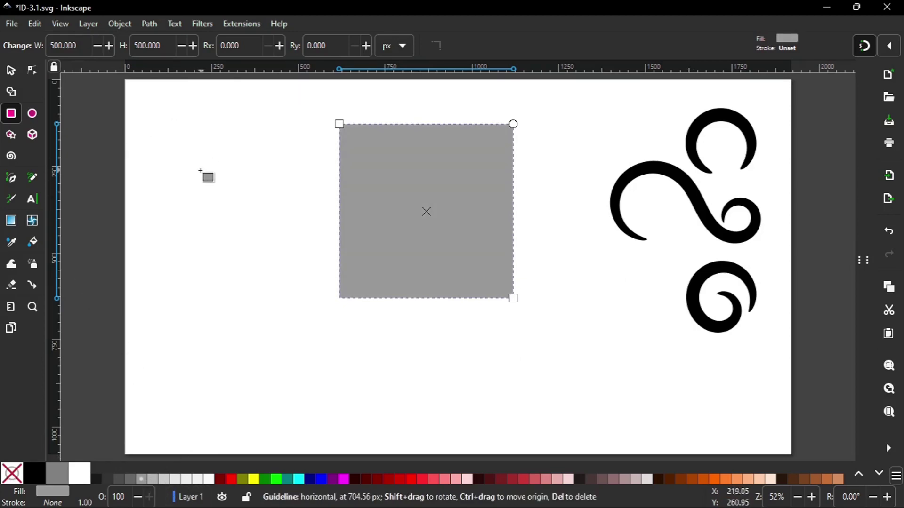
# Draw a second rectangle left of the large square and set its width and height to 250 px.
pyautogui.moveTo(177, 162); pyautogui.dragTo(290, 302)
pyautogui.click(50, 46)
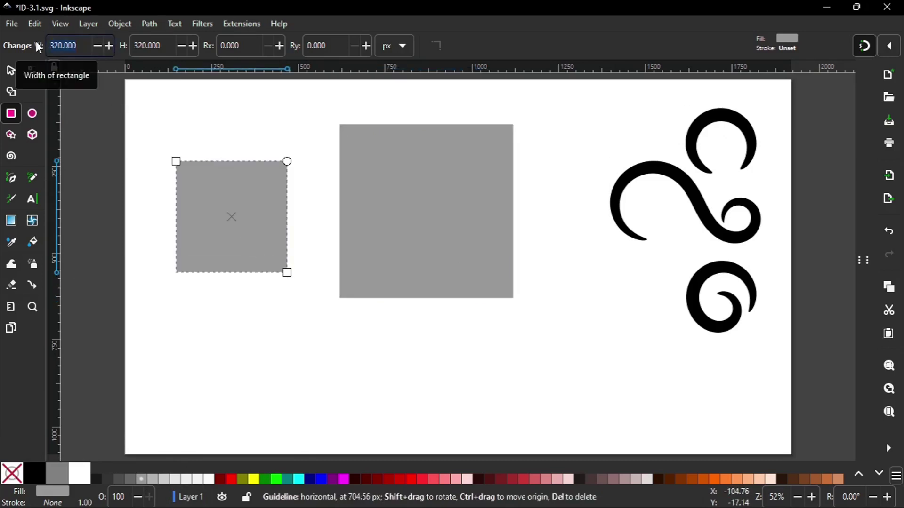
pyautogui.write('250')
pyautogui.press('Tab')
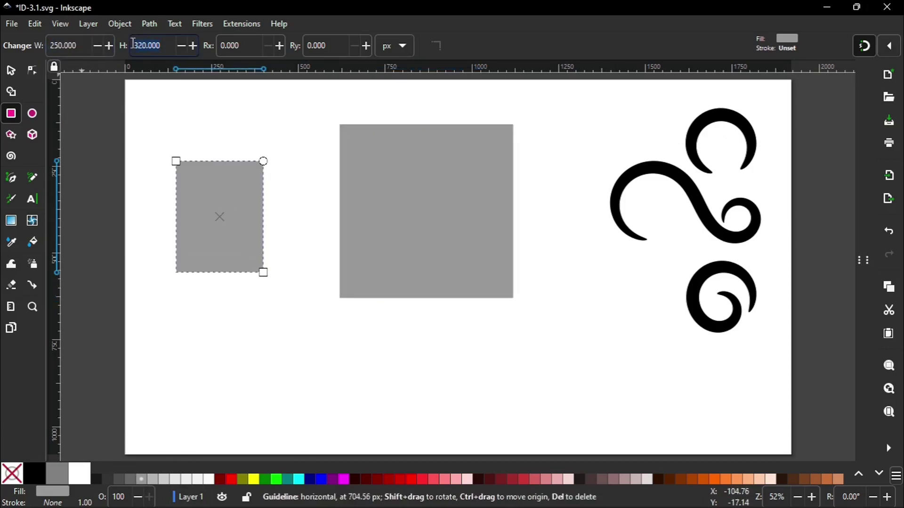
pyautogui.press('Return')
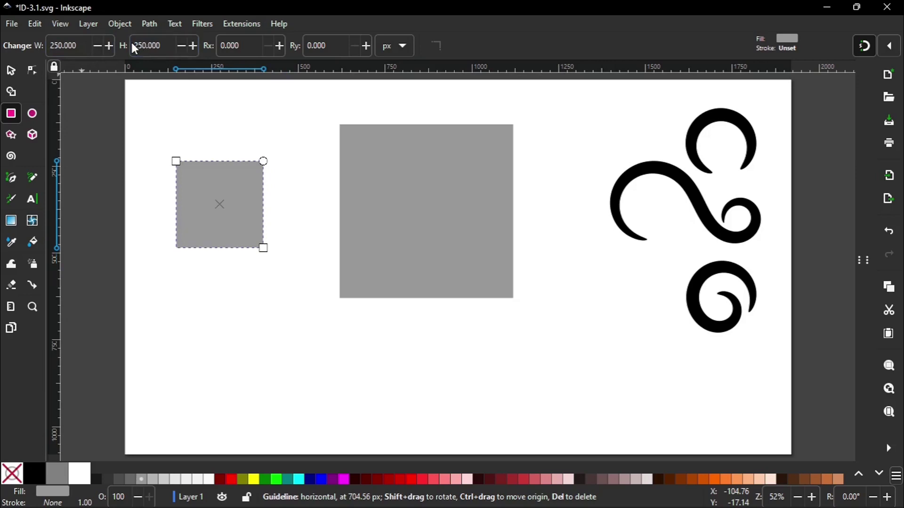
# Fill the 250 px square with light gray and align it with the large square's upper-left corner.
pyautogui.click(10, 70)
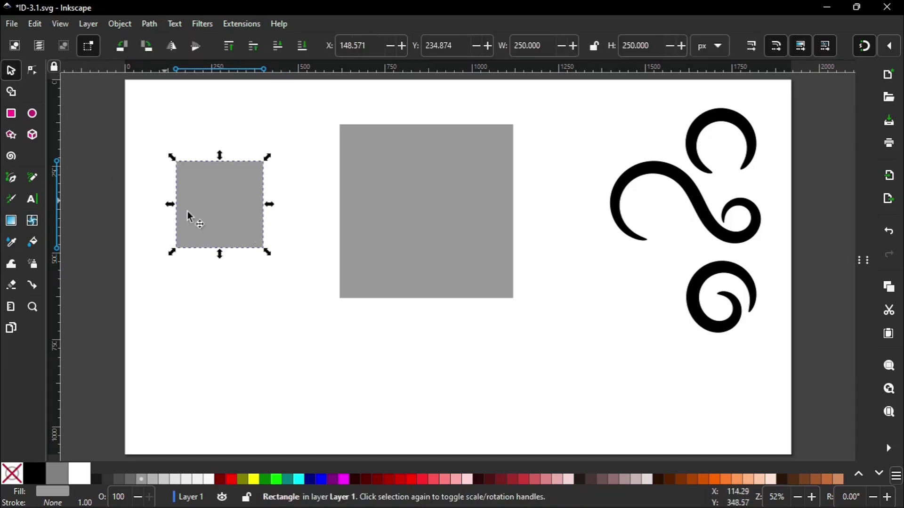
pyautogui.click(166, 479)
pyautogui.moveTo(206, 194); pyautogui.dragTo(357, 140)
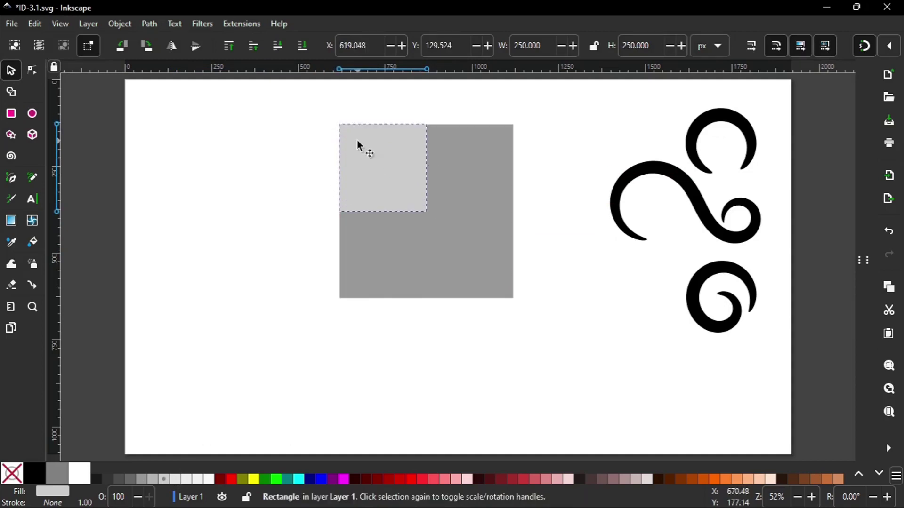
pyautogui.click(493, 84)
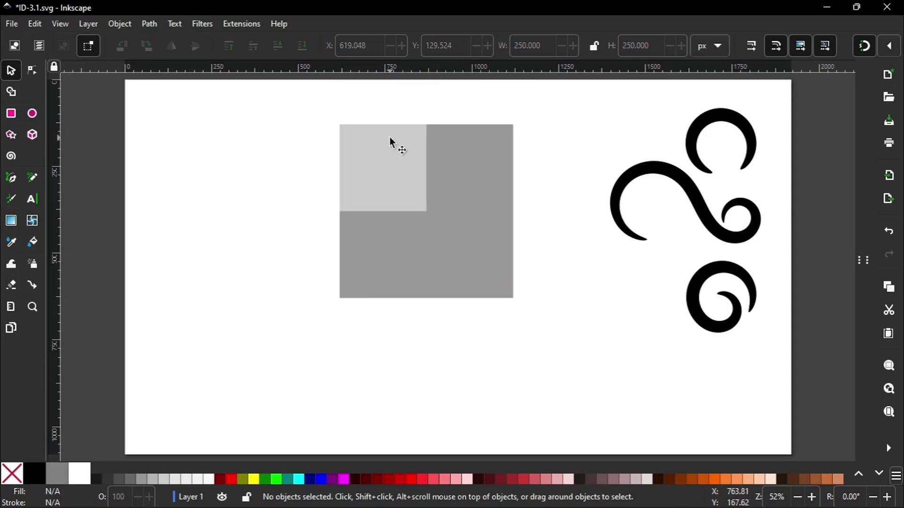
# Move the small light gray square below and to the right of the large one and rotate it 45° into a diamond.
pyautogui.moveTo(391, 141); pyautogui.dragTo(559, 340)
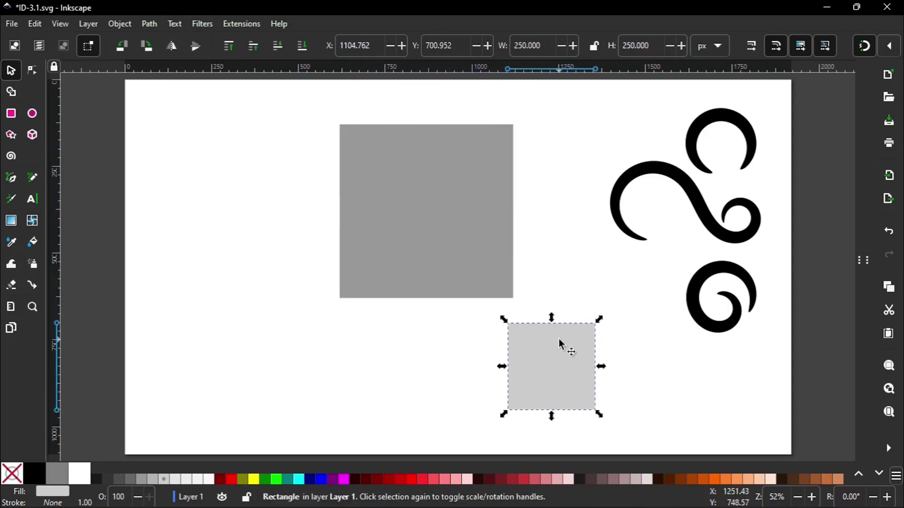
pyautogui.click(549, 364)
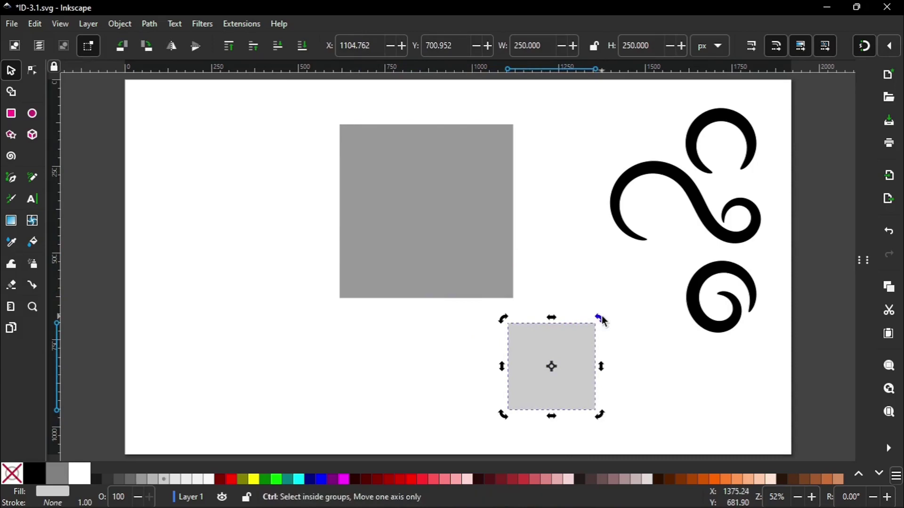
pyautogui.moveTo(599, 317); pyautogui.dragTo(623, 363)
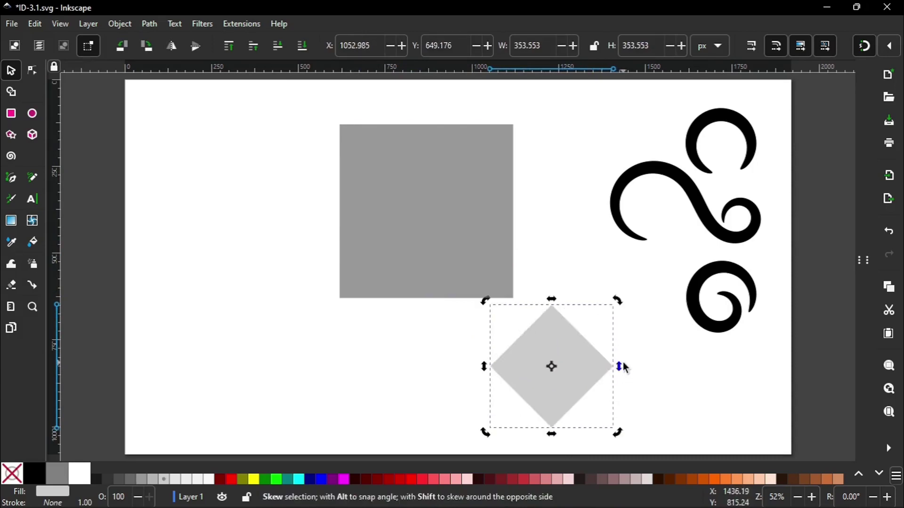
pyautogui.click(645, 344)
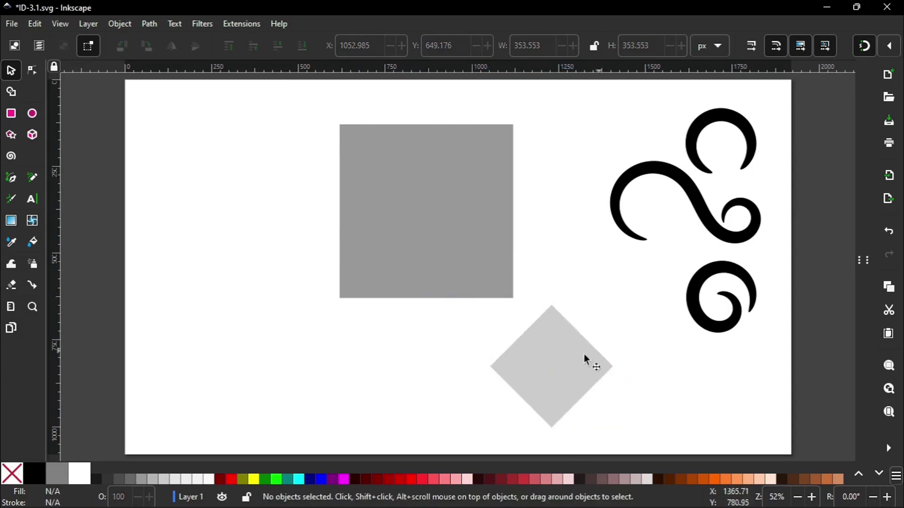
pyautogui.moveTo(547, 359); pyautogui.dragTo(573, 325)
pyautogui.click(551, 200)
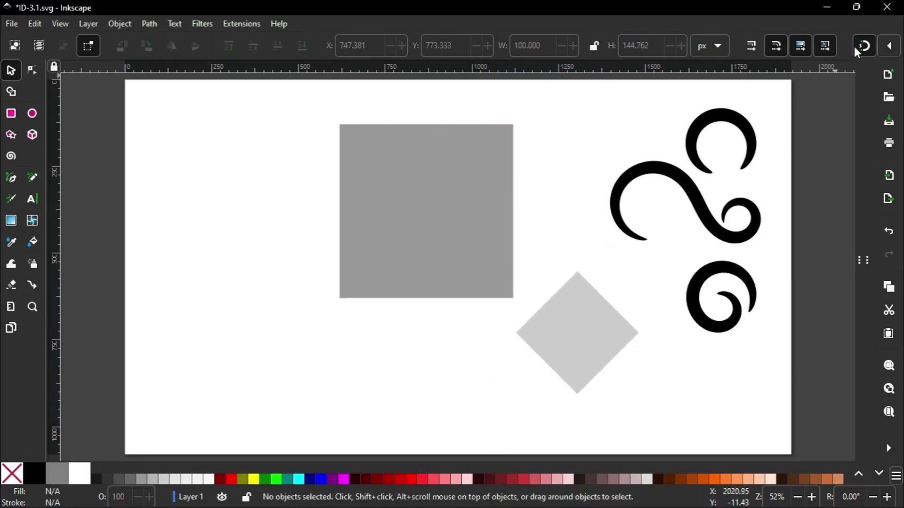
# Draw a circle about 310 px in diameter, move it over the lower-left part of the diamond and fill it black.
pyautogui.click(33, 113)
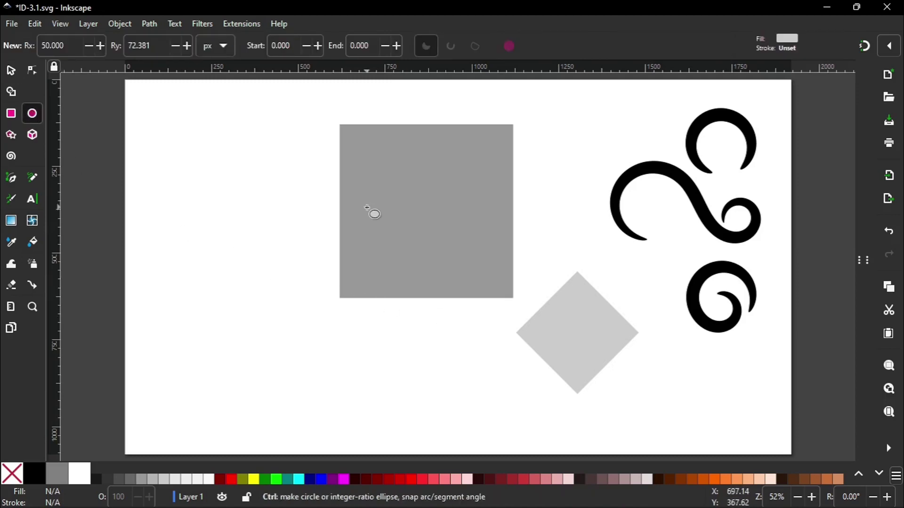
pyautogui.moveTo(368, 208); pyautogui.dragTo(474, 336)
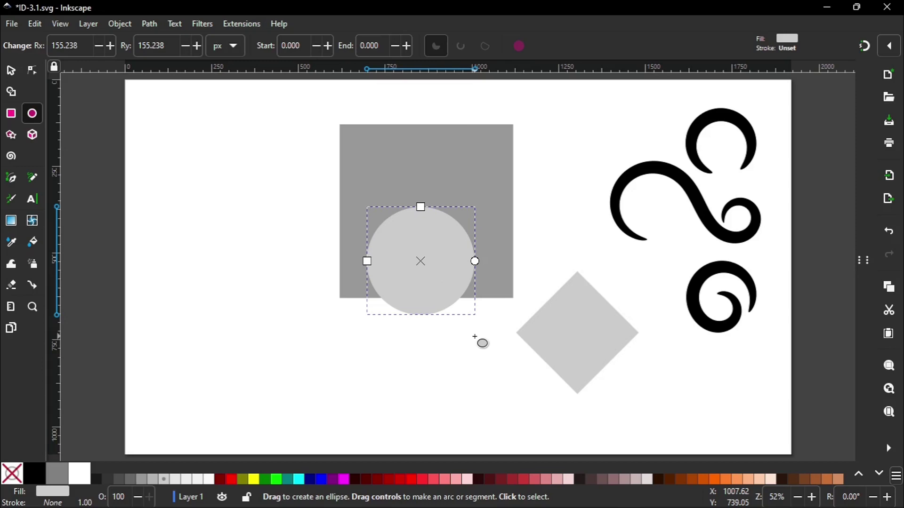
pyautogui.click(9, 70)
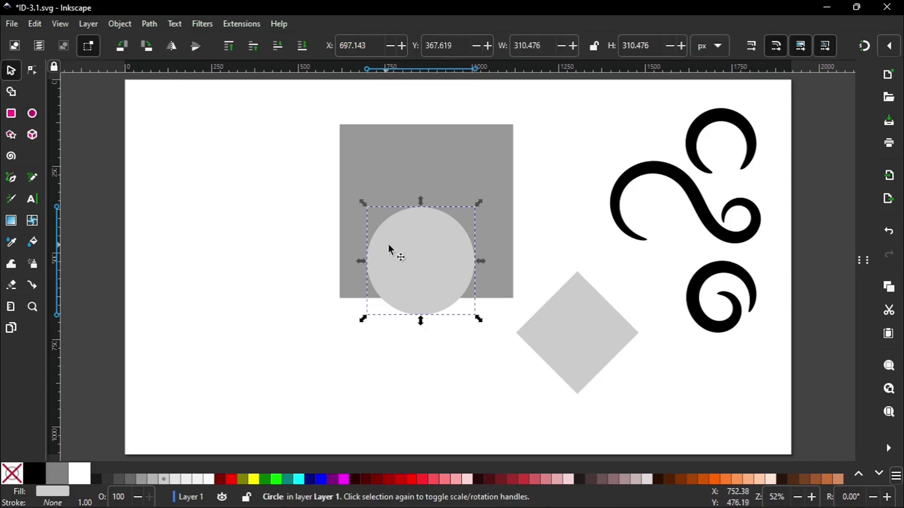
pyautogui.moveTo(418, 253); pyautogui.dragTo(541, 385)
pyautogui.click(35, 474)
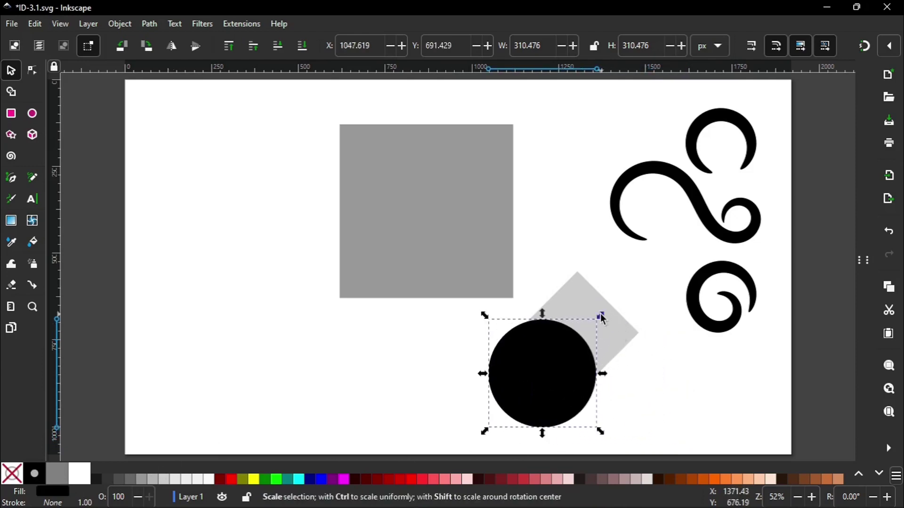
# Scale the black circle down uniformly to about 48 px in diameter.
pyautogui.moveTo(601, 318); pyautogui.dragTo(588, 380)
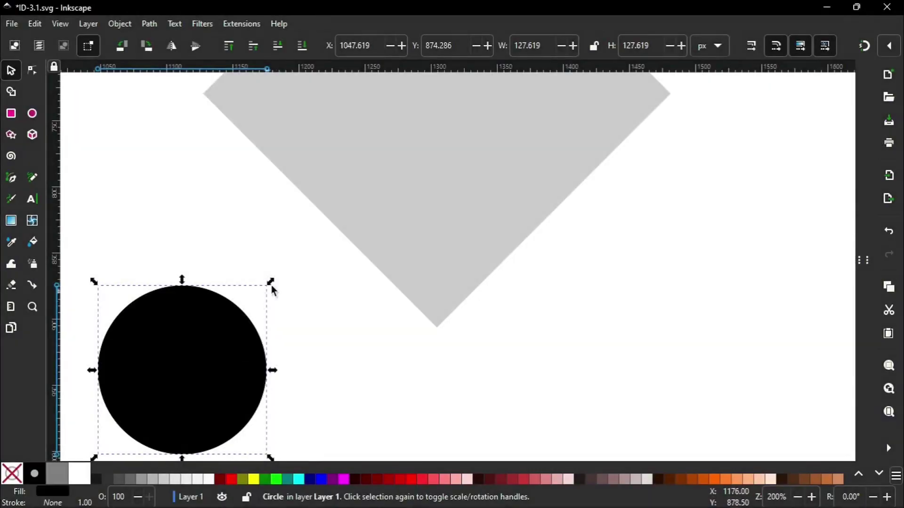
pyautogui.moveTo(272, 285); pyautogui.dragTo(167, 382)
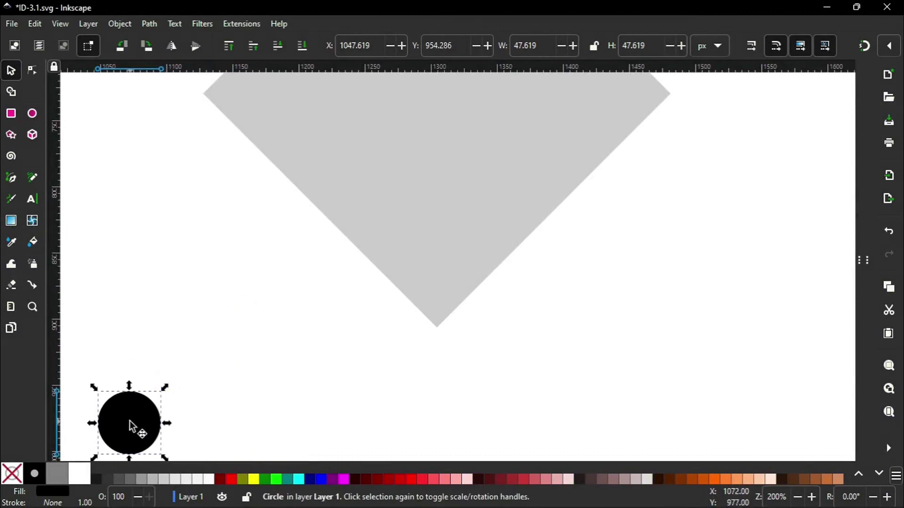
# Enable snapping and duplicate the small black circle six times to form a horizontal row of seven touching circles.
pyautogui.click(864, 45)
pyautogui.hotkey('ctrl', 'd')
pyautogui.moveTo(107, 432); pyautogui.dragTo(522, 431)
pyautogui.hotkey('ctrl', 'd')
pyautogui.hotkey('ctrl', 'd')
pyautogui.hotkey('ctrl', 'd')
pyautogui.hotkey('ctrl', 'd')
pyautogui.hotkey('ctrl', 'd')
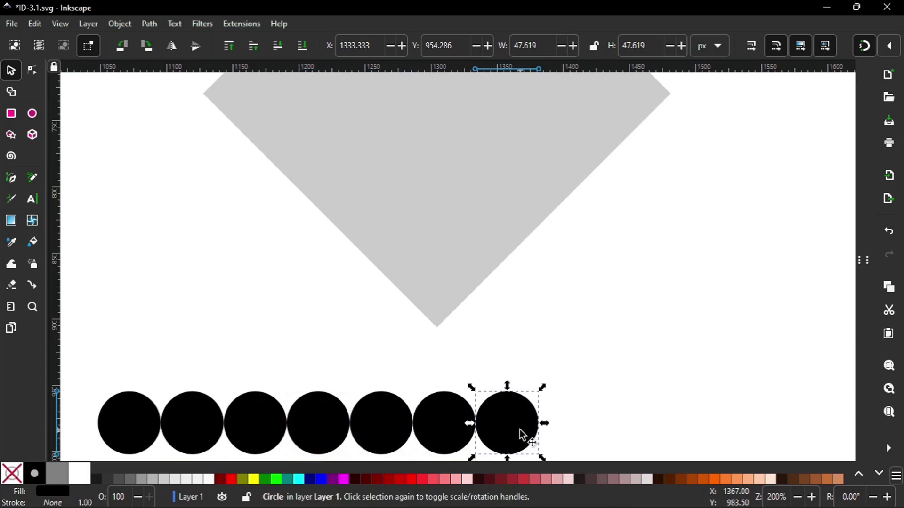
# Move the second, fourth and sixth circles to the row's right end so all seven circles are spaced one diameter apart.
pyautogui.click(204, 429)
pyautogui.keyDown('shift'); pyautogui.click(323, 437); pyautogui.keyUp('shift')
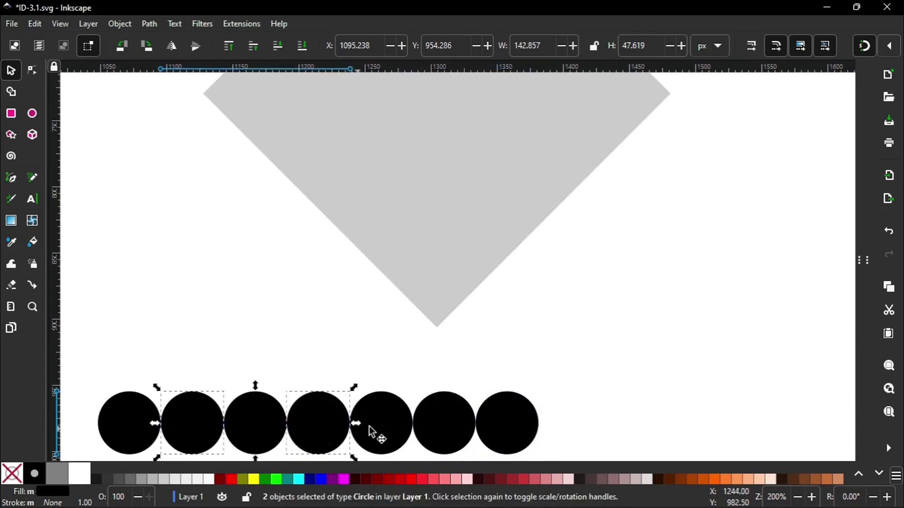
pyautogui.keyDown('shift'); pyautogui.click(437, 429); pyautogui.keyUp('shift')
pyautogui.moveTo(183, 426); pyautogui.dragTo(621, 419)
pyautogui.click(569, 324)
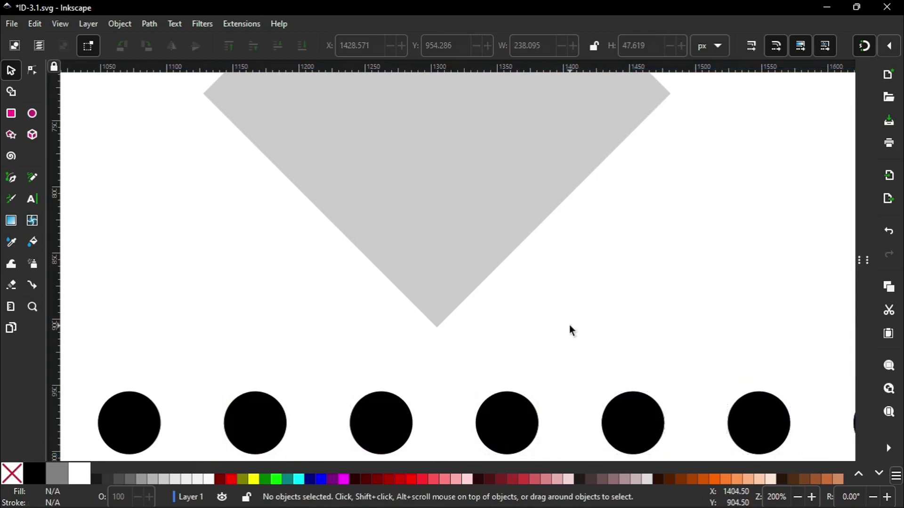
# Duplicate the row of seven circles twice downward, edge to edge, and remove the middle row.
pyautogui.press('1')
pyautogui.moveTo(728, 340); pyautogui.dragTo(293, 374)
pyautogui.hotkey('ctrl', 'd')
pyautogui.moveTo(264, 317); pyautogui.dragTo(606, 317)
pyautogui.moveTo(715, 344); pyautogui.dragTo(292, 377)
pyautogui.hotkey('ctrl', 'd')
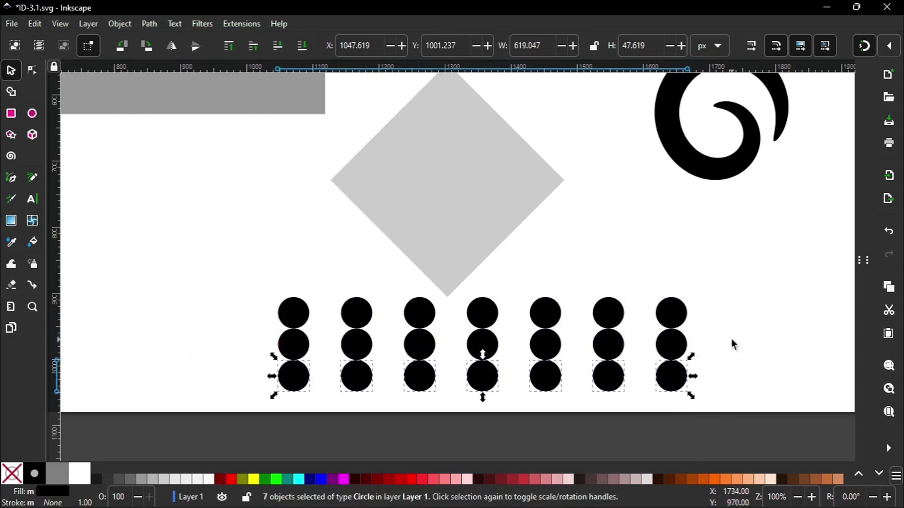
pyautogui.moveTo(730, 343); pyautogui.dragTo(246, 353)
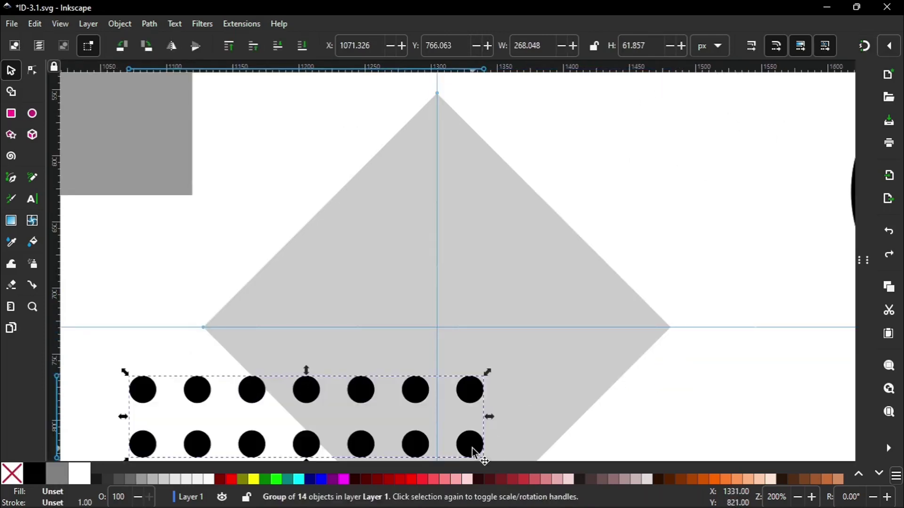
# Move the group of 14 circles up over the diamond and duplicate it rightward, overlapping the copy's first column with the original's last.
pyautogui.moveTo(473, 448); pyautogui.dragTo(496, 305)
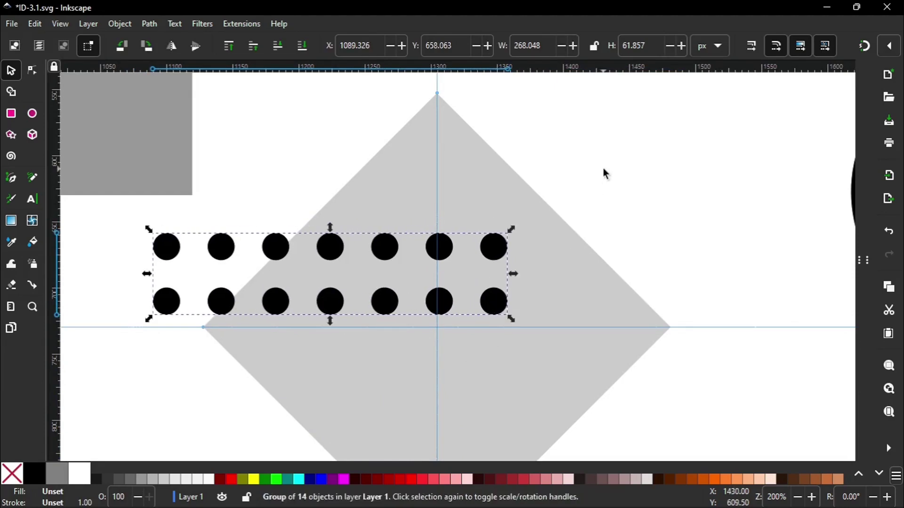
pyautogui.press('Escape')
pyautogui.click(217, 256)
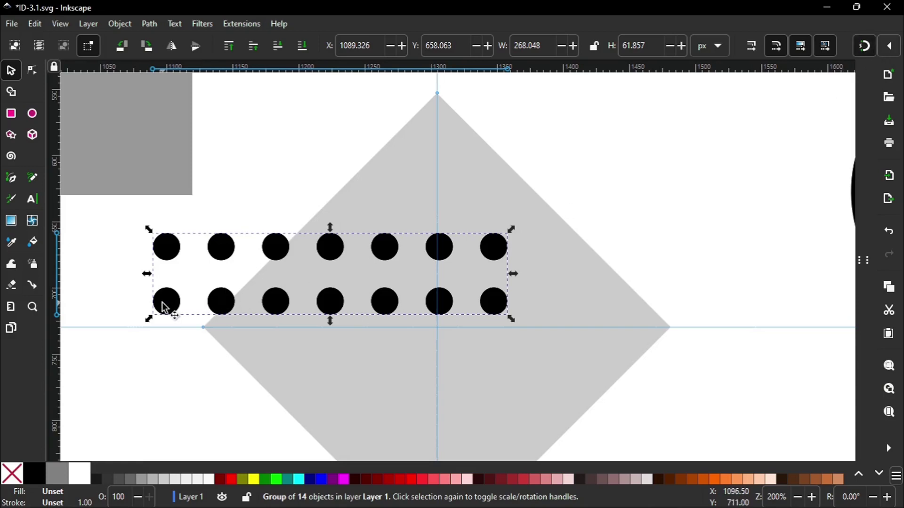
pyautogui.hotkey('ctrl', 'd')
pyautogui.moveTo(162, 303); pyautogui.dragTo(497, 307)
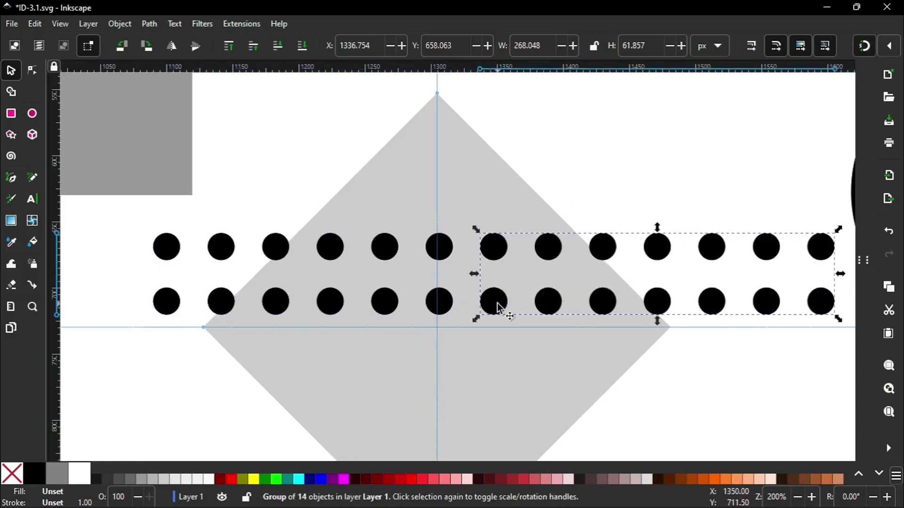
# Ungroup the right-hand copy and delete its two circles that overlap the original's last column.
pyautogui.rightClick(498, 307)
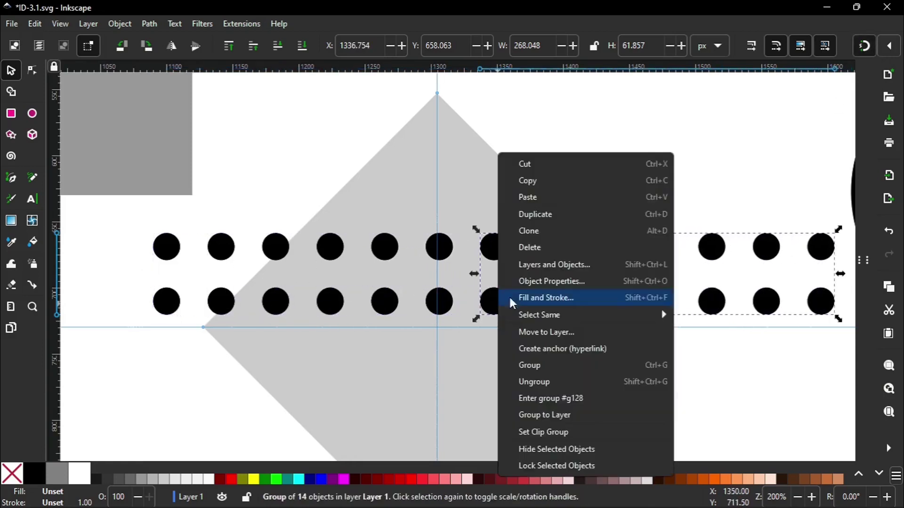
pyautogui.click(568, 381)
pyautogui.click(609, 186)
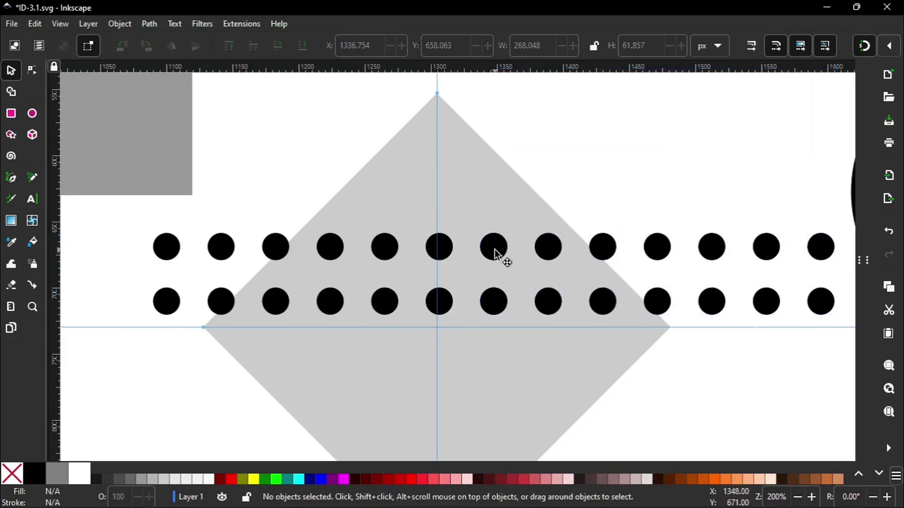
pyautogui.click(495, 255)
pyautogui.keyDown('shift'); pyautogui.click(491, 302); pyautogui.keyUp('shift')
pyautogui.press('Escape')
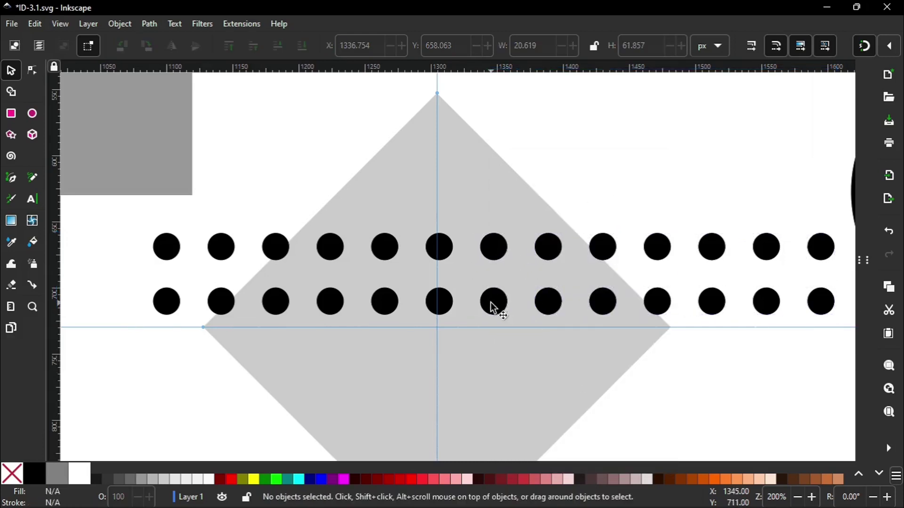
# Ungroup the remaining circles in both rows and combine them all into a single group.
pyautogui.moveTo(111, 228); pyautogui.dragTo(837, 327)
pyautogui.keyDown('shift'); pyautogui.click(496, 203); pyautogui.keyUp('shift')
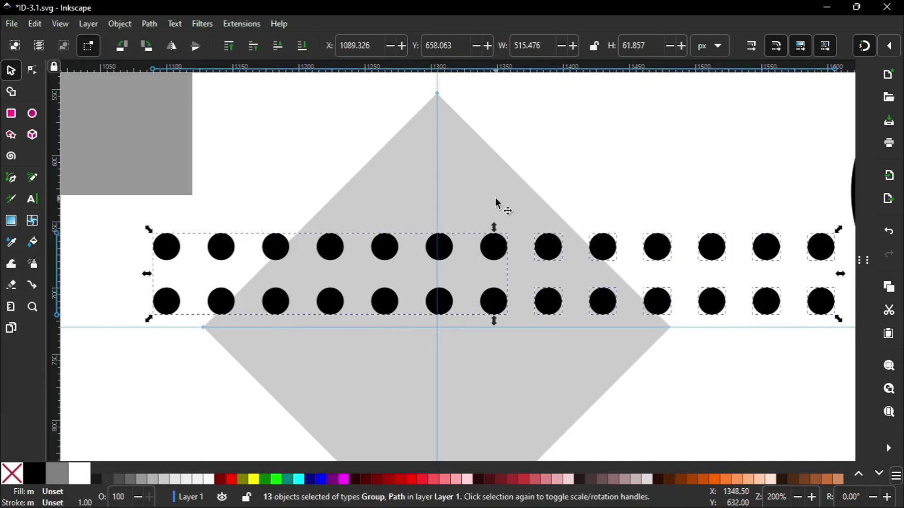
pyautogui.rightClick(500, 257)
pyautogui.click(527, 351)
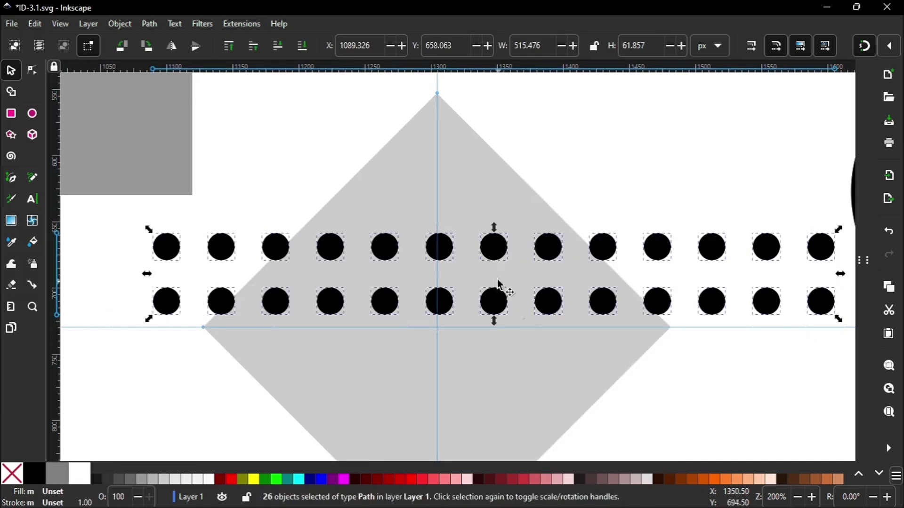
pyautogui.rightClick(493, 252)
pyautogui.click(528, 384)
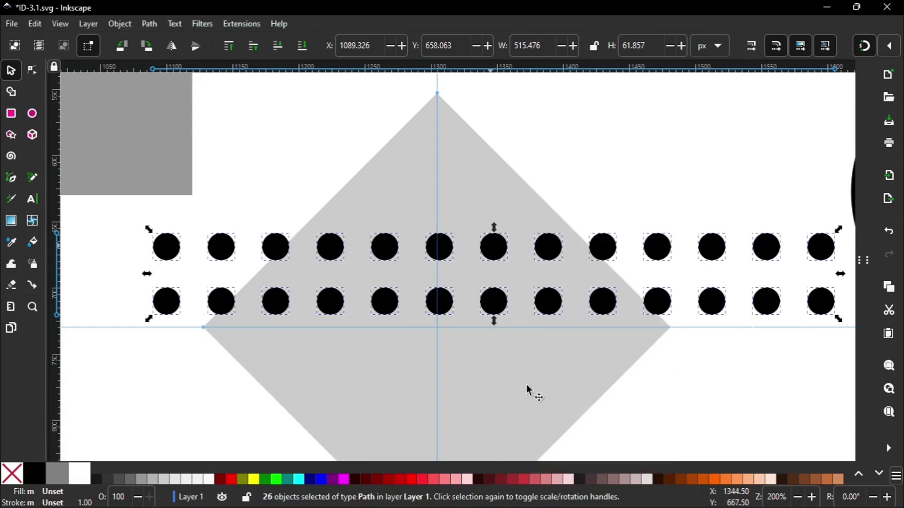
pyautogui.click(582, 175)
pyautogui.click(599, 247)
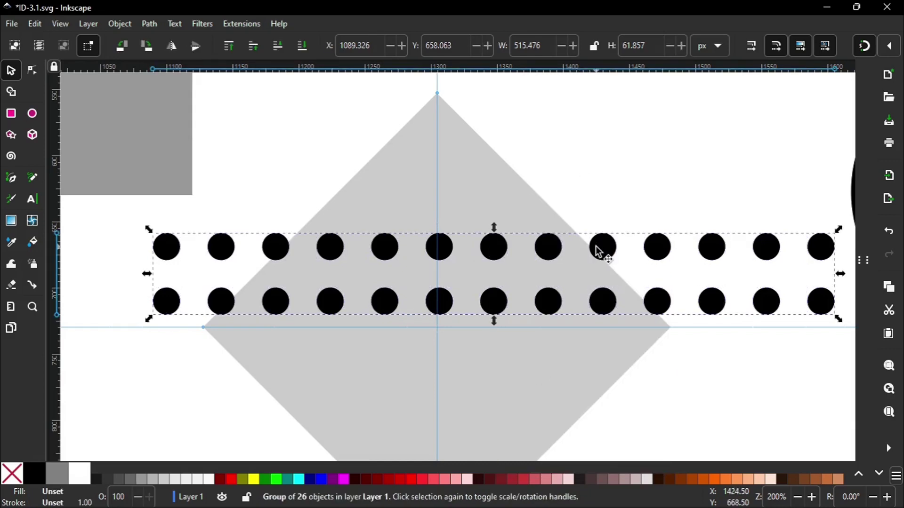
# Scale the circle group down to about 177 px wide and centre its last column on the diamond's vertical centre guide.
pyautogui.moveTo(840, 231); pyautogui.dragTo(644, 282)
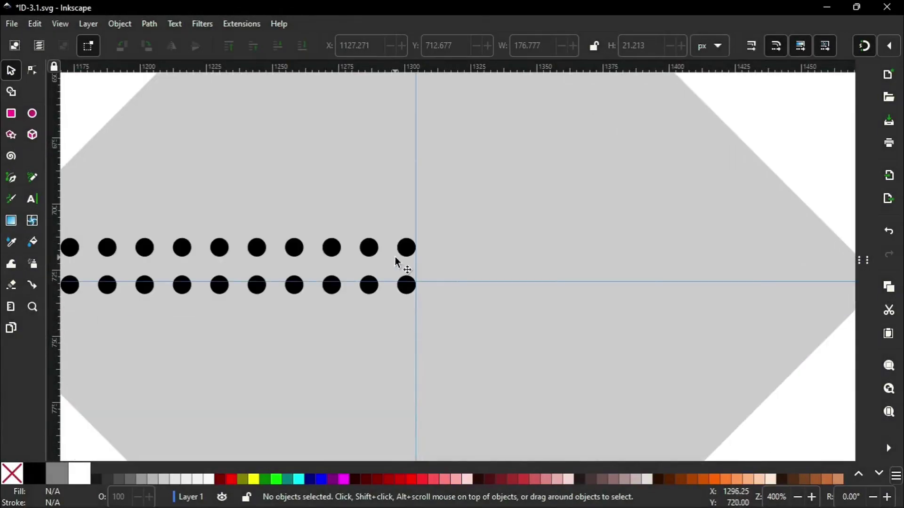
pyautogui.click(401, 248)
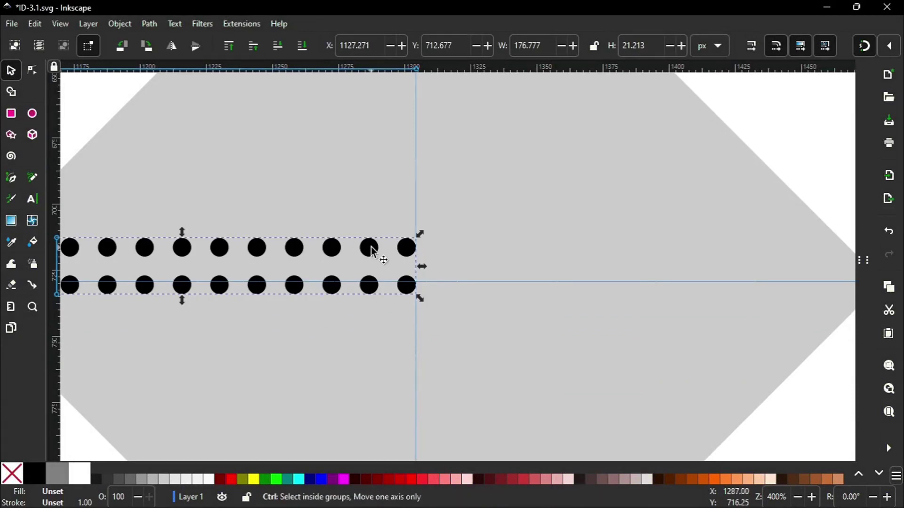
pyautogui.moveTo(380, 252); pyautogui.dragTo(394, 258)
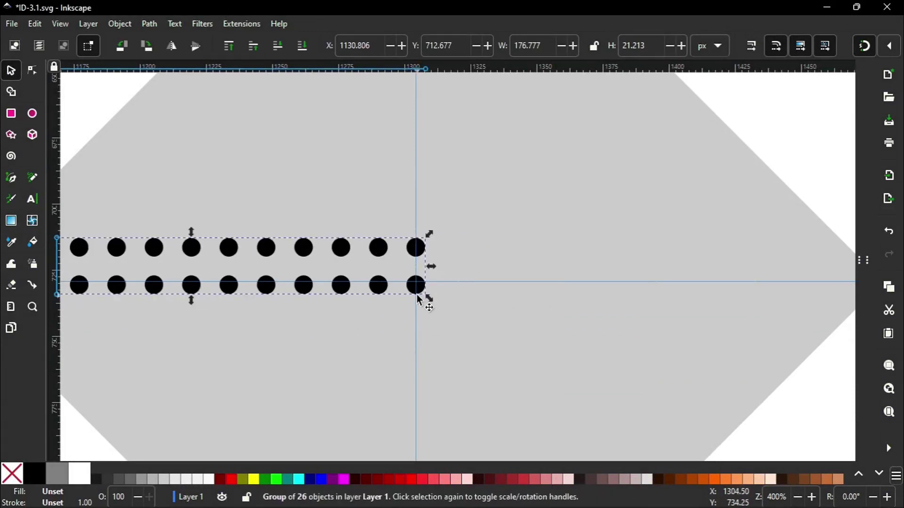
# Add a vertical guide at 1140.50 px, just inside the diamond's left corner.
pyautogui.hscroll(-6, 419, 301)
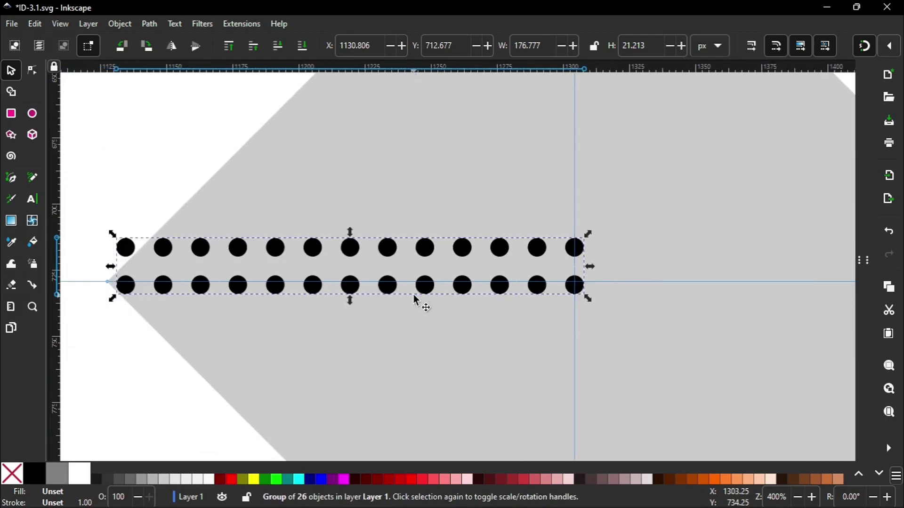
pyautogui.scroll(4, 414, 296)
pyautogui.hscroll(6, 413, 301)
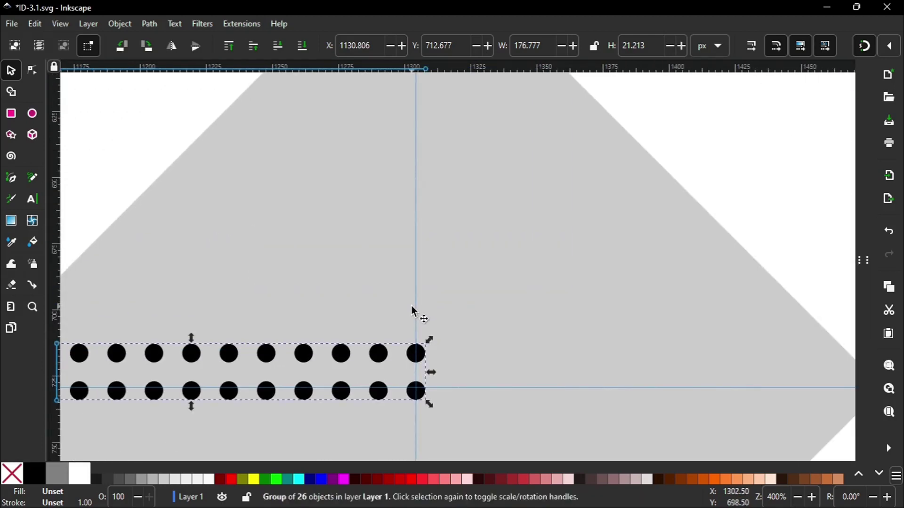
pyautogui.scroll(-6, 411, 308)
pyautogui.hscroll(-8, 335, 278)
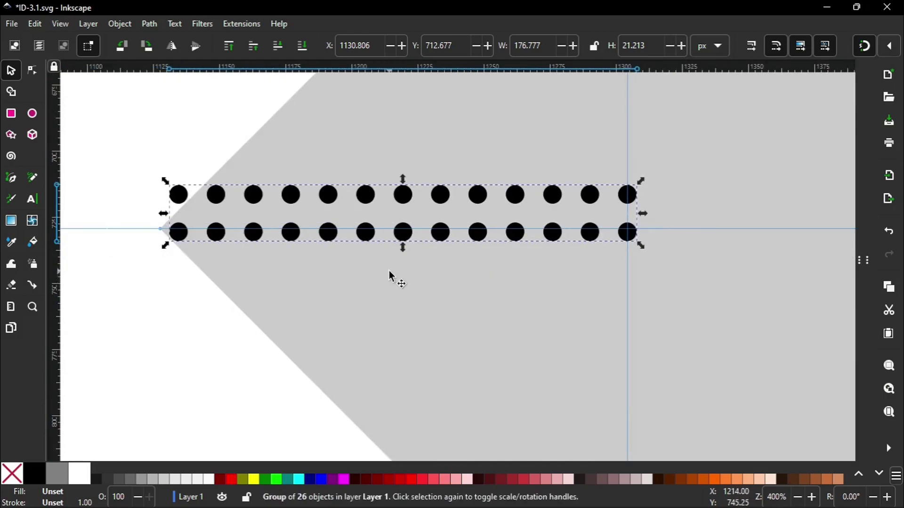
pyautogui.scroll(2, 325, 338)
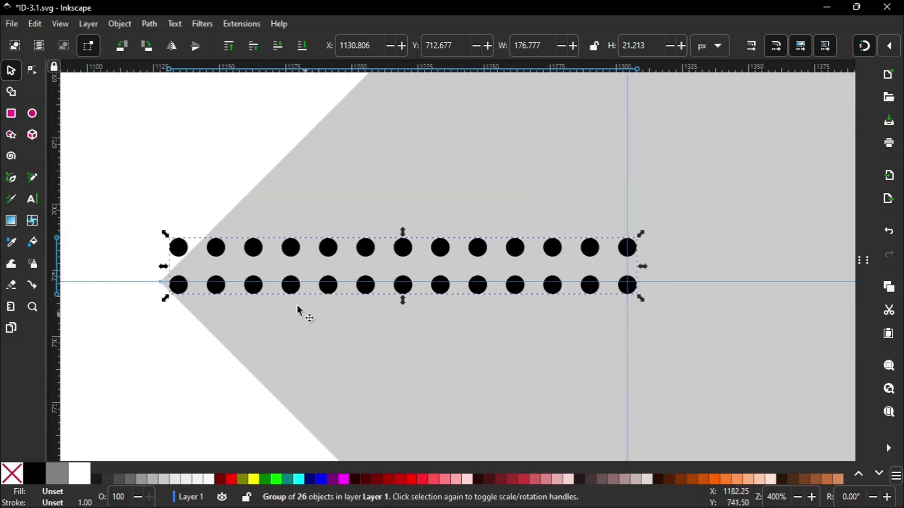
pyautogui.click(169, 180)
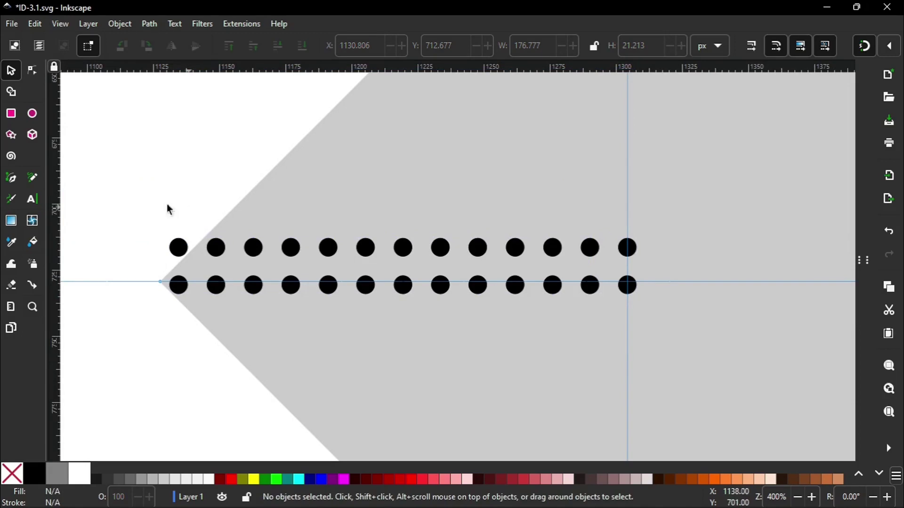
pyautogui.moveTo(58, 199); pyautogui.dragTo(194, 200)
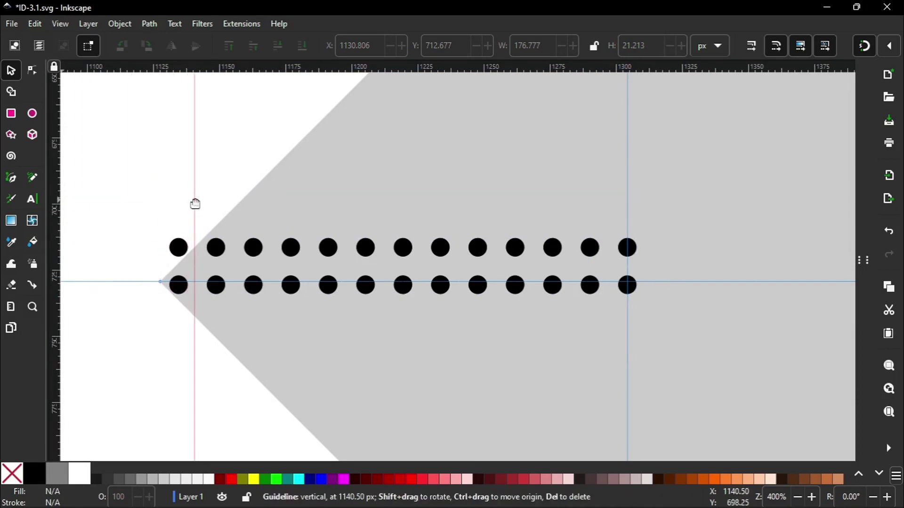
# Move the circle group so its first column is centred on the new vertical guide, and ungroup it.
pyautogui.click(214, 248)
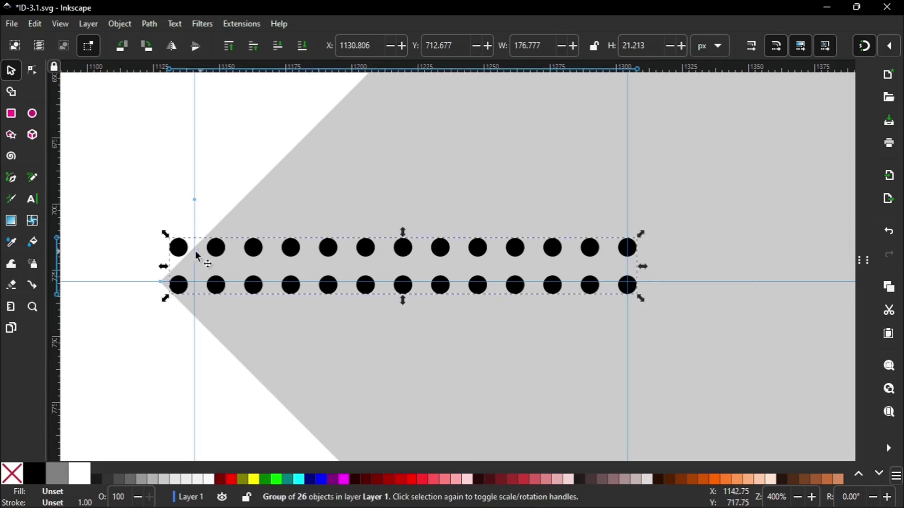
pyautogui.moveTo(183, 294); pyautogui.dragTo(189, 261)
pyautogui.press('+')
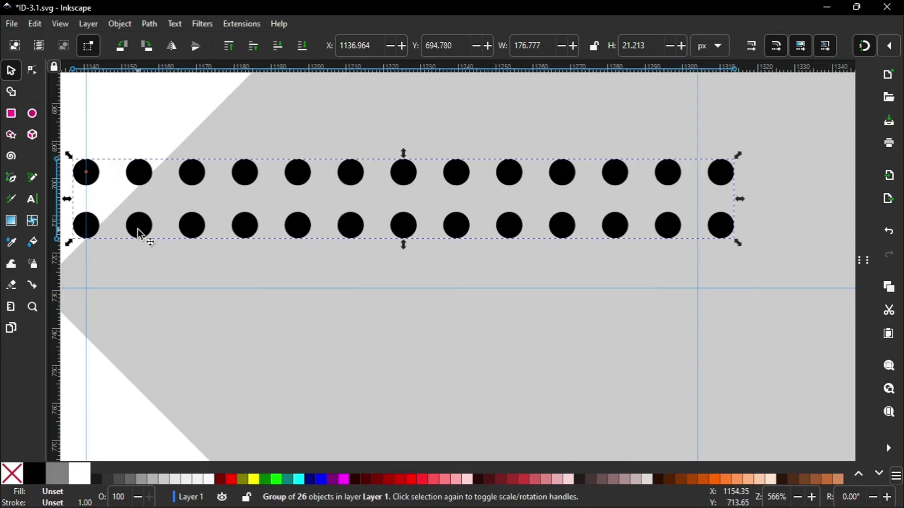
pyautogui.rightClick(139, 234)
pyautogui.click(173, 382)
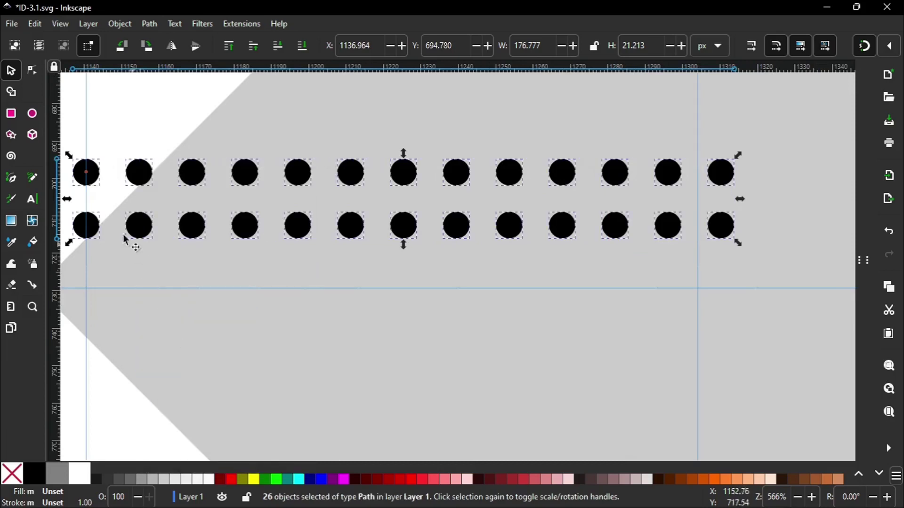
# Centre the lower-left circle on the diamond's edge and scale both rows to about 170 px wide, ending centred on the middle guide.
pyautogui.moveTo(97, 184); pyautogui.dragTo(111, 254)
pyautogui.moveTo(141, 303); pyautogui.dragTo(140, 241)
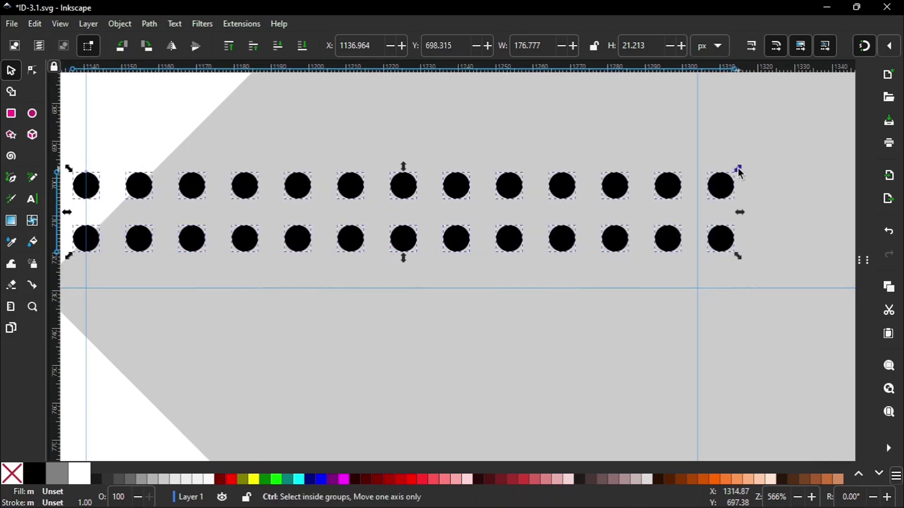
pyautogui.moveTo(737, 170); pyautogui.dragTo(725, 171)
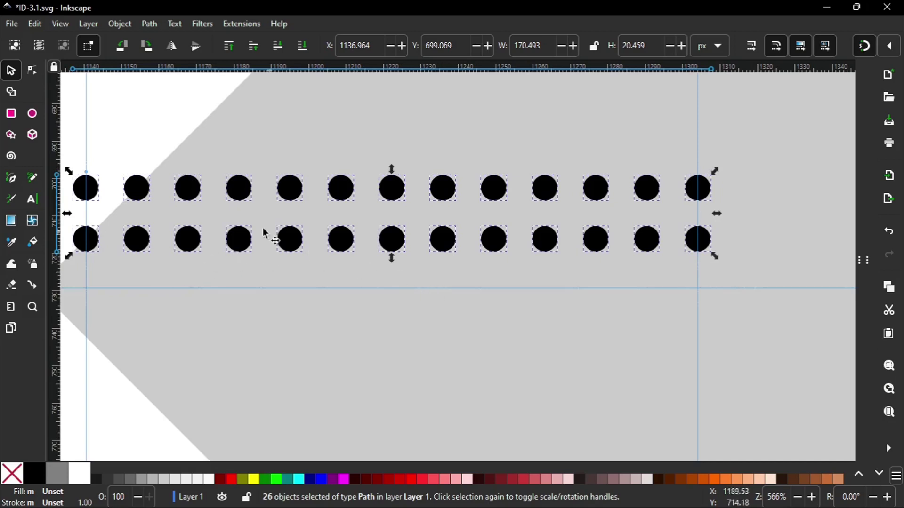
# Delete the upper row's first circle, which lies outside the diamond.
pyautogui.click(149, 121)
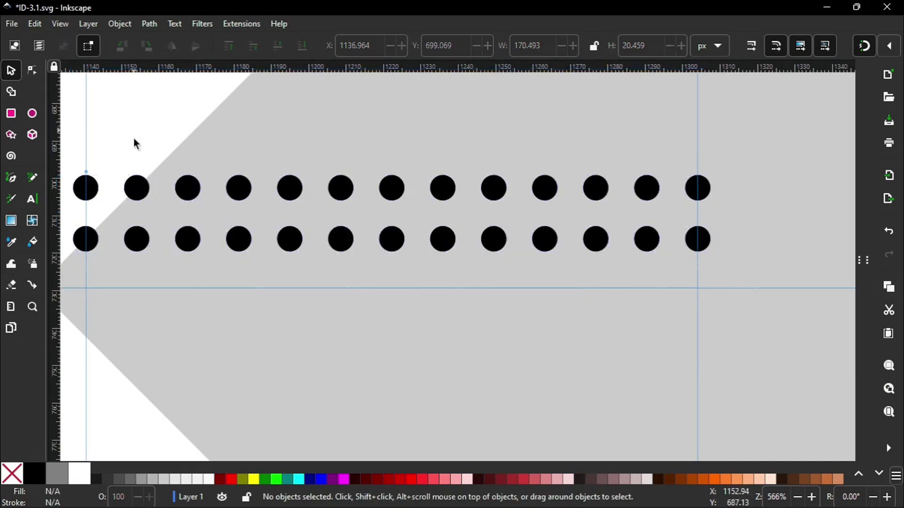
pyautogui.click(94, 189)
pyautogui.click(106, 160)
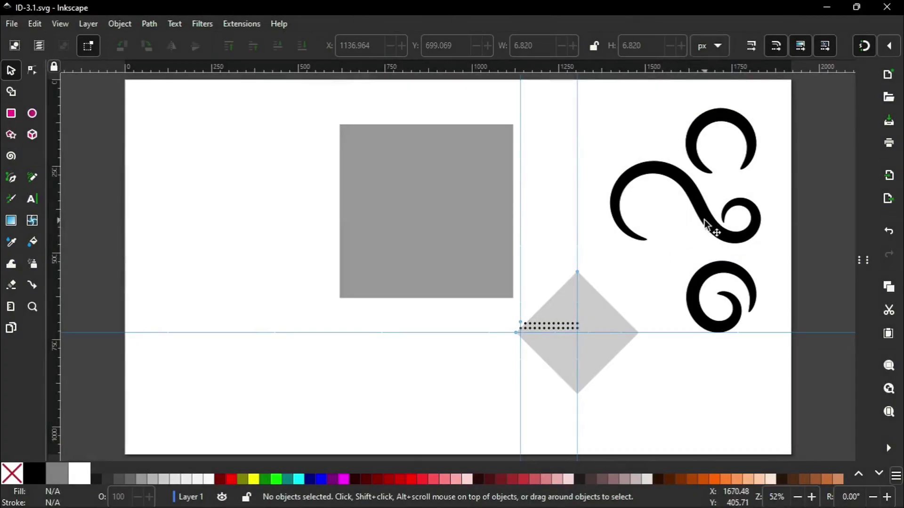
# Scale the S-shaped swirl down and place it against the diamond's upper-left edge.
pyautogui.click(704, 223)
pyautogui.moveTo(705, 224); pyautogui.dragTo(424, 368)
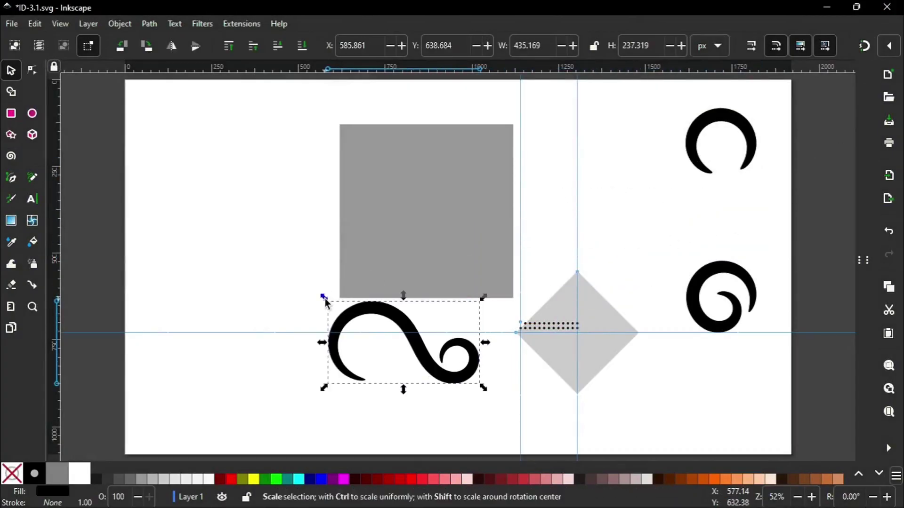
pyautogui.moveTo(323, 296); pyautogui.dragTo(430, 356)
pyautogui.moveTo(470, 385); pyautogui.dragTo(541, 311)
# Move the C-shaped stroke next to the diamond's upper-left edge and scale it down to match the small swirl.
pyautogui.click(697, 158)
pyautogui.moveTo(697, 158); pyautogui.dragTo(511, 264)
pyautogui.moveTo(588, 191); pyautogui.dragTo(540, 272)
# Move the spiral stroke over the diamond's upper-left edge and scale it down to about 65 px wide.
pyautogui.click(705, 273)
pyautogui.moveTo(705, 273); pyautogui.dragTo(597, 266)
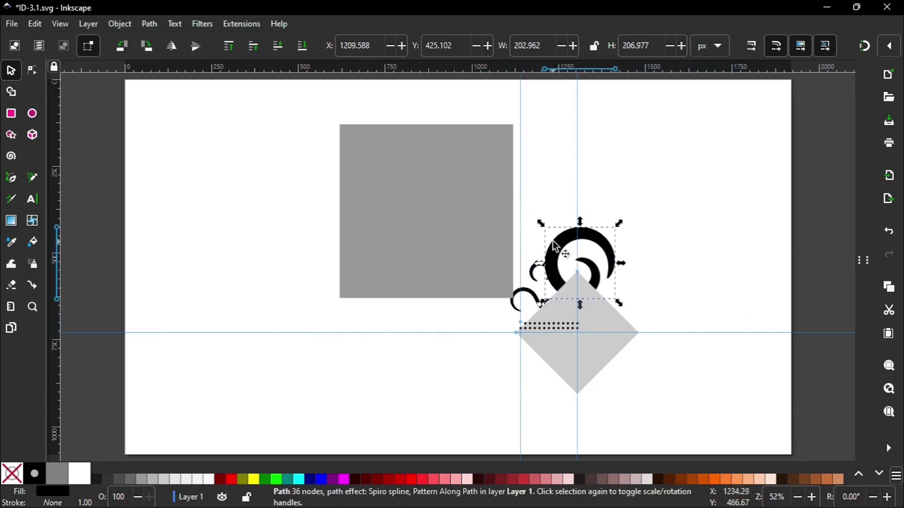
pyautogui.moveTo(619, 225); pyautogui.dragTo(578, 270)
pyautogui.moveTo(579, 271); pyautogui.dragTo(579, 271)
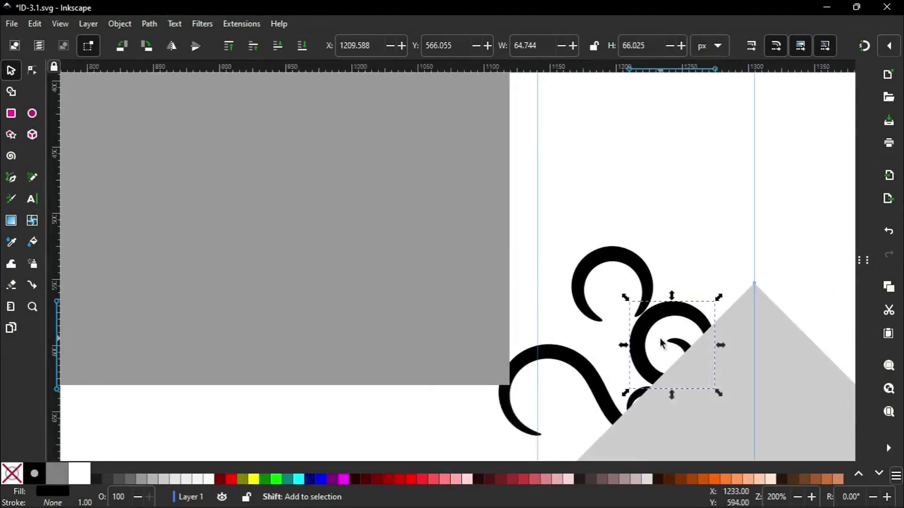
pyautogui.hscroll(8, 655, 343)
pyautogui.scroll(-5, 655, 344)
pyautogui.scroll(-5, 656, 345)
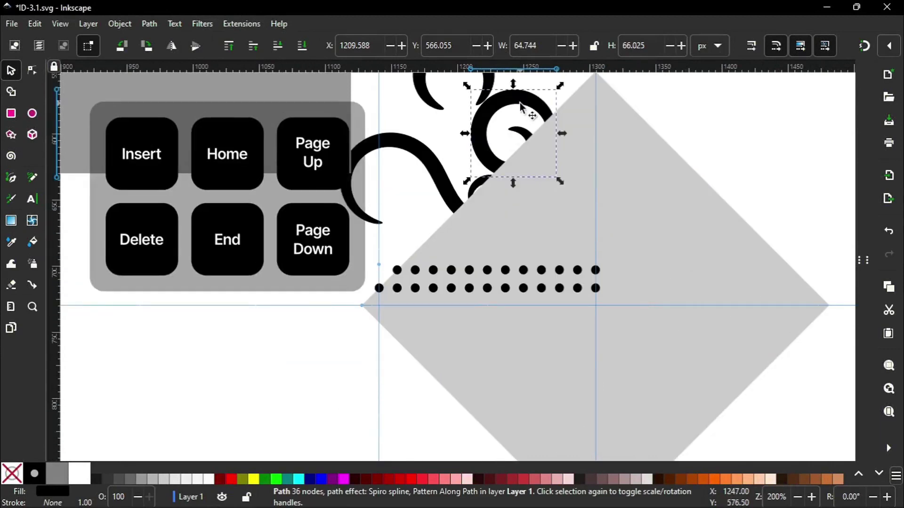
# Raise the spiral and the S-shaped swirl above the diamond in the stacking order and move both onto the diamond.
pyautogui.press('pageup')
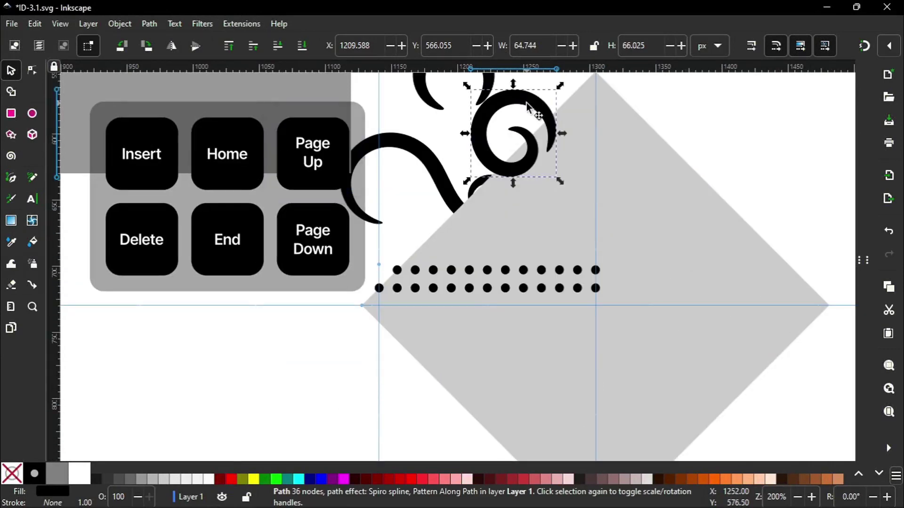
pyautogui.moveTo(527, 109); pyautogui.dragTo(669, 169)
pyautogui.click(435, 172)
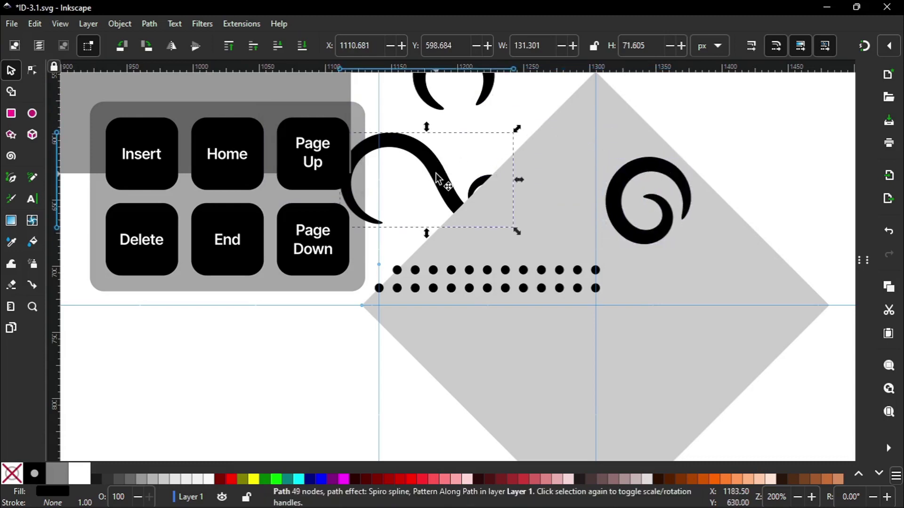
pyautogui.press('pageup')
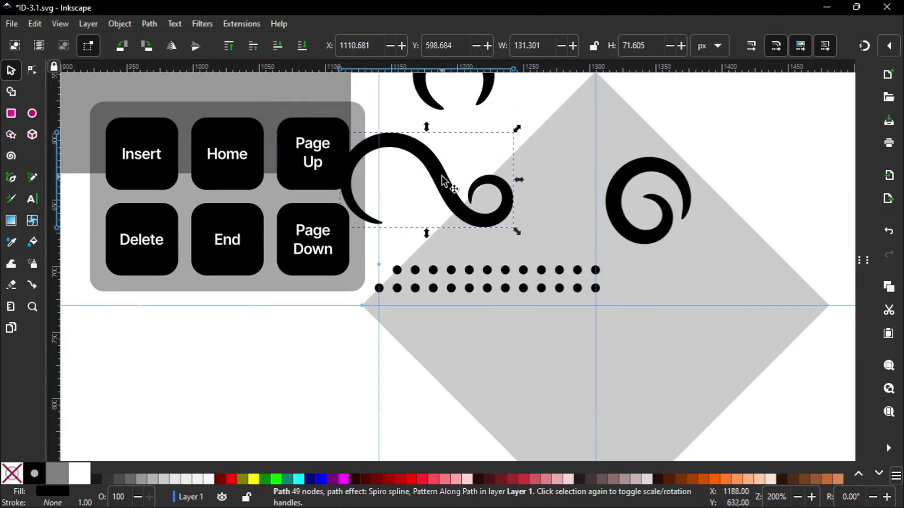
pyautogui.moveTo(441, 176); pyautogui.dragTo(612, 269)
# Raise the C-shaped stroke above the diamond, centre it just below the apex and scale it down to about 33 px wide.
pyautogui.click(489, 96)
pyautogui.moveTo(489, 96); pyautogui.dragTo(551, 181)
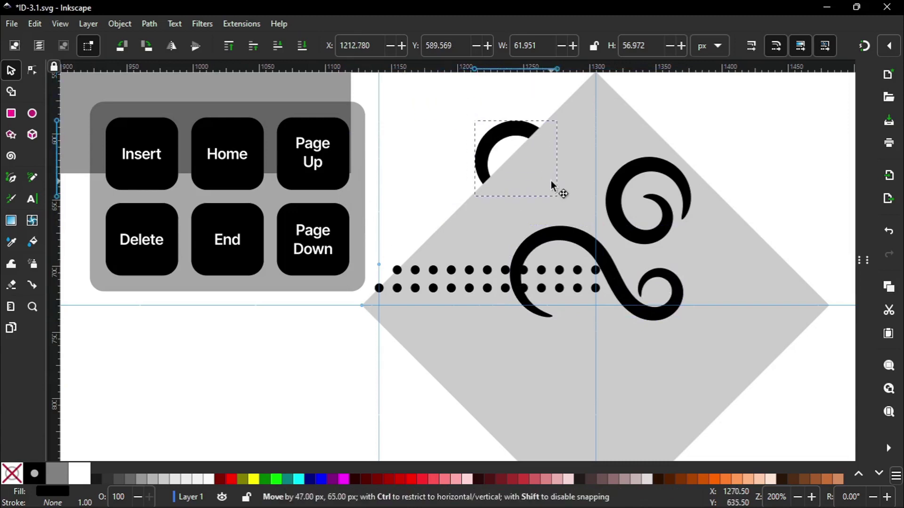
pyautogui.press('pageup')
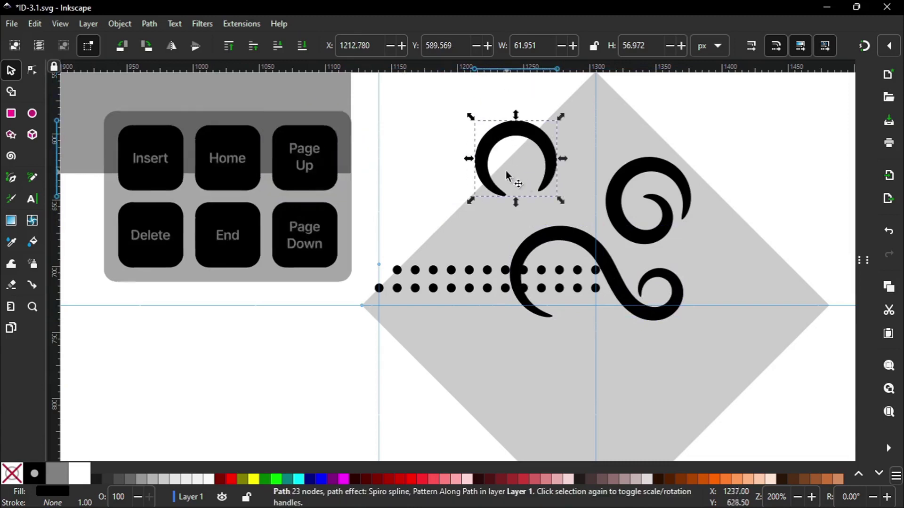
pyautogui.moveTo(507, 176); pyautogui.dragTo(620, 126)
pyautogui.scroll(2, 627, 133)
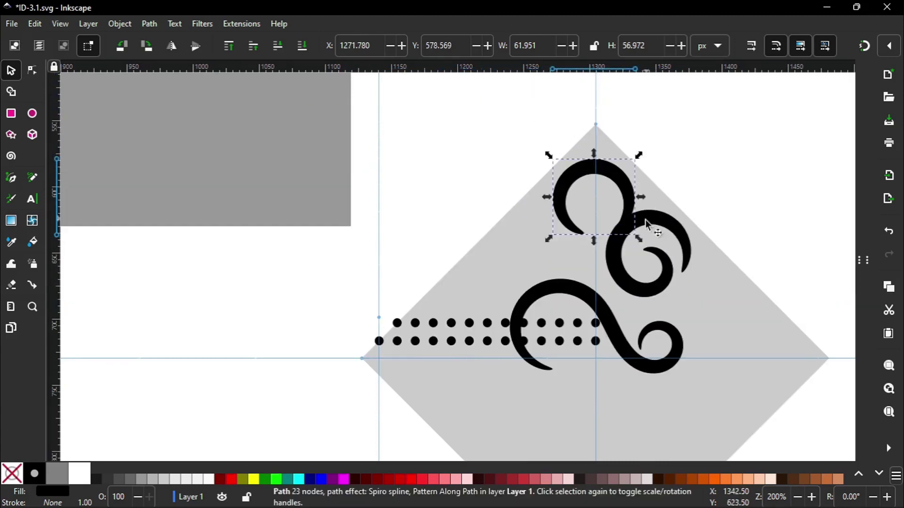
pyautogui.moveTo(640, 153); pyautogui.dragTo(617, 144)
pyautogui.moveTo(588, 147); pyautogui.dragTo(592, 139)
# Move the spiral toward the diamond's upper-right edge and the S-shaped swirl to just above the dot rows.
pyautogui.moveTo(635, 220); pyautogui.dragTo(645, 182)
pyautogui.click(616, 306)
pyautogui.moveTo(615, 306); pyautogui.dragTo(535, 280)
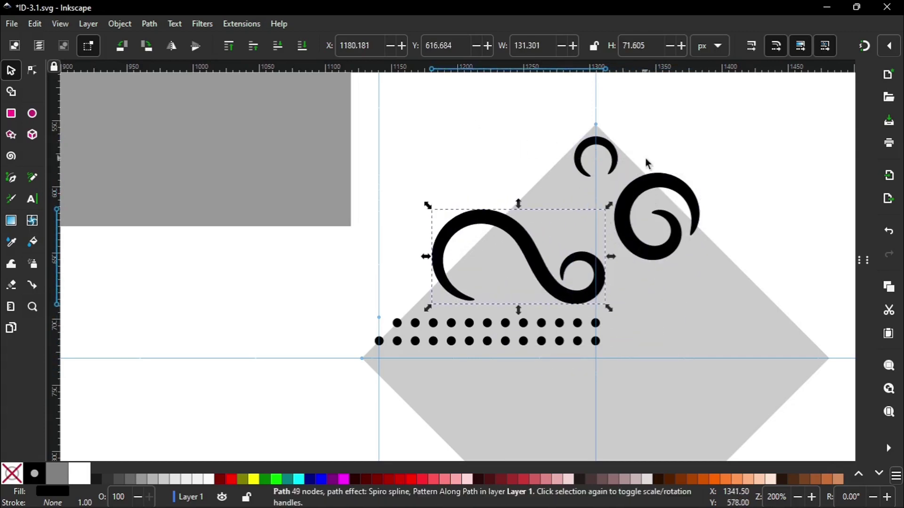
# Scale the C-shaped stroke under the diamond's apex down to about 27 px wide.
pyautogui.click(618, 165)
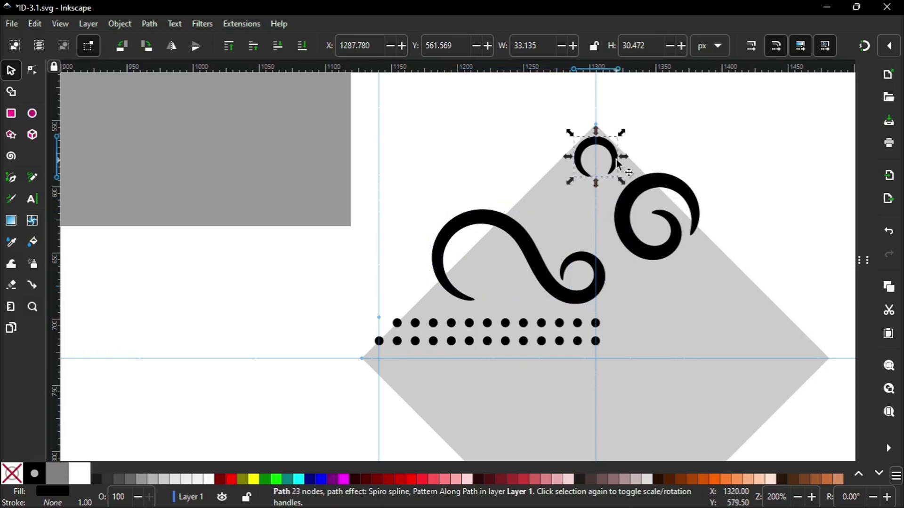
pyautogui.moveTo(622, 136)
pyautogui.mouseDown()
pyautogui.moveTo(616, 150)
pyautogui.moveTo(622, 147)
pyautogui.mouseUp()
pyautogui.click(668, 115)
# Rotate the S-shaped swirl so its small curl sits below the C-shaped stroke, and scale it down to about 73 px wide.
pyautogui.click(578, 296)
pyautogui.moveTo(578, 295); pyautogui.dragTo(558, 258)
pyautogui.click(523, 253)
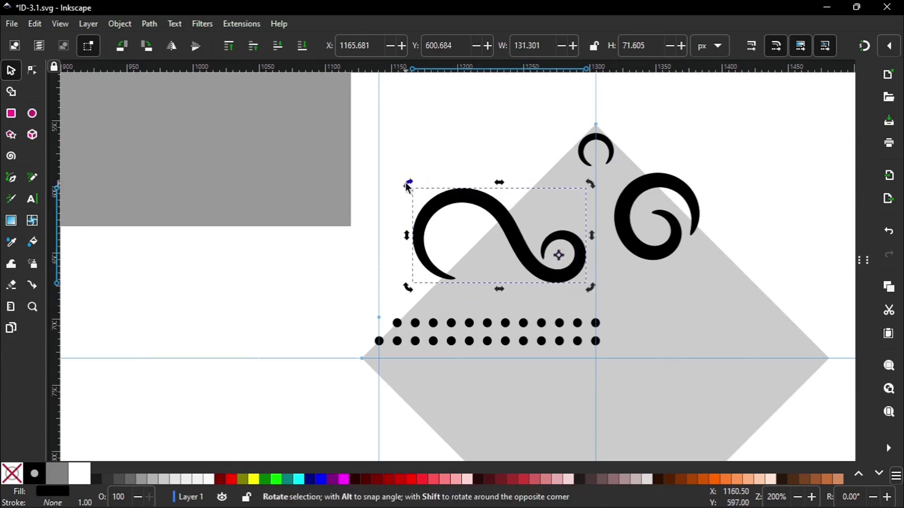
pyautogui.moveTo(410, 284); pyautogui.dragTo(533, 223)
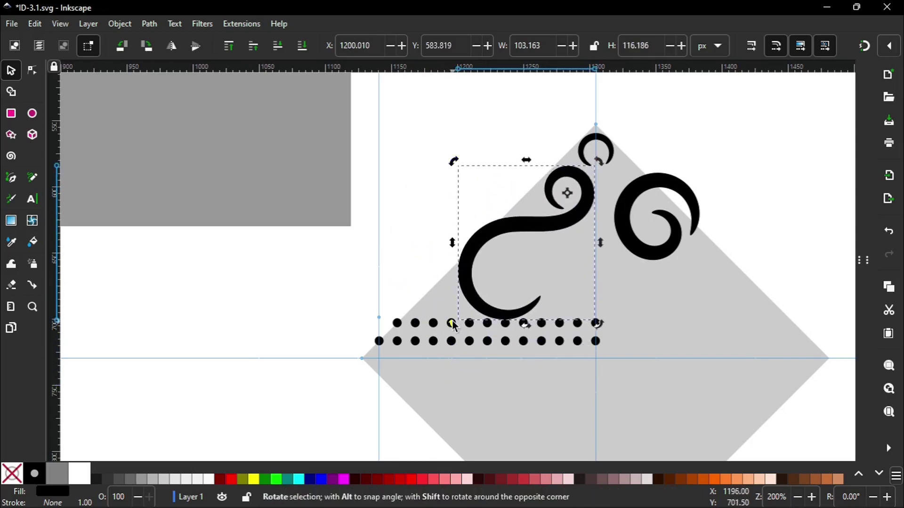
pyautogui.moveTo(452, 323); pyautogui.dragTo(495, 350)
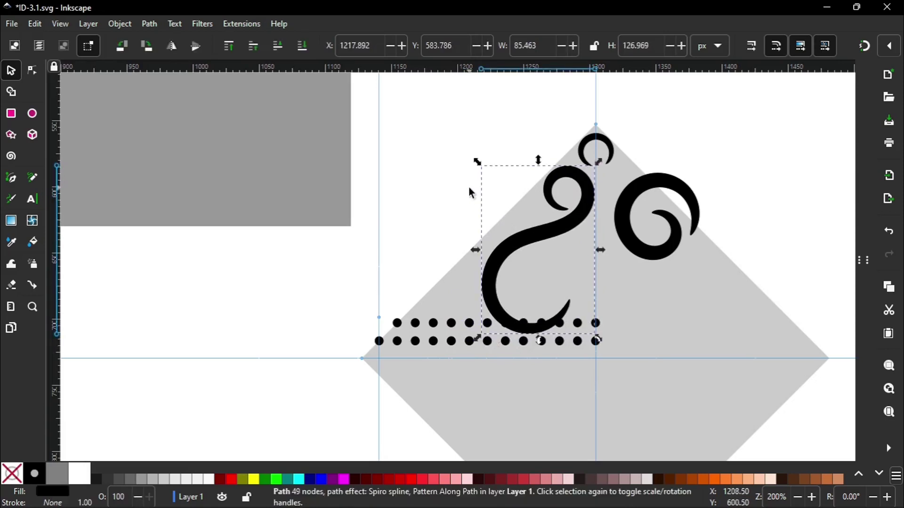
pyautogui.moveTo(477, 161); pyautogui.dragTo(493, 185)
pyautogui.moveTo(533, 256); pyautogui.dragTo(531, 228)
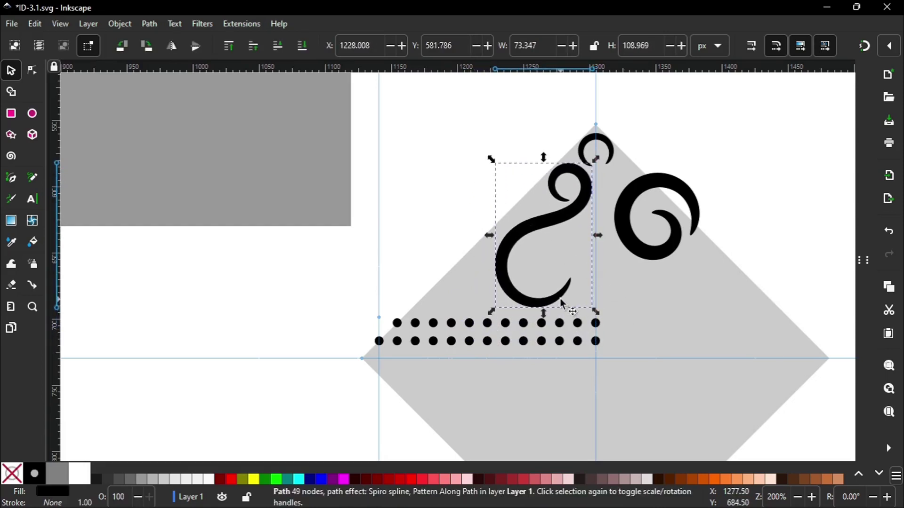
# Reshape the S-shaped swirl by moving its path nodes, shortening the small curl and bending the large loop's end inward.
pyautogui.press('+')
pyautogui.press('+')
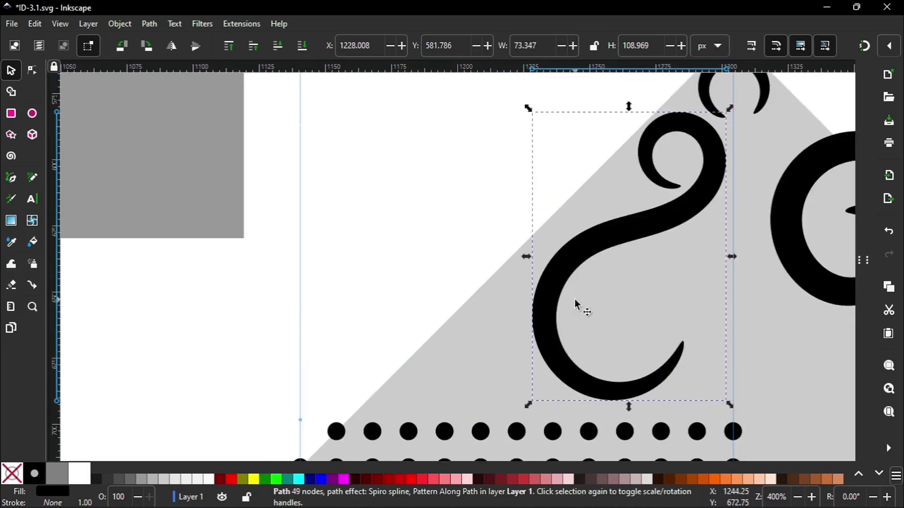
pyautogui.hscroll(8, 575, 303)
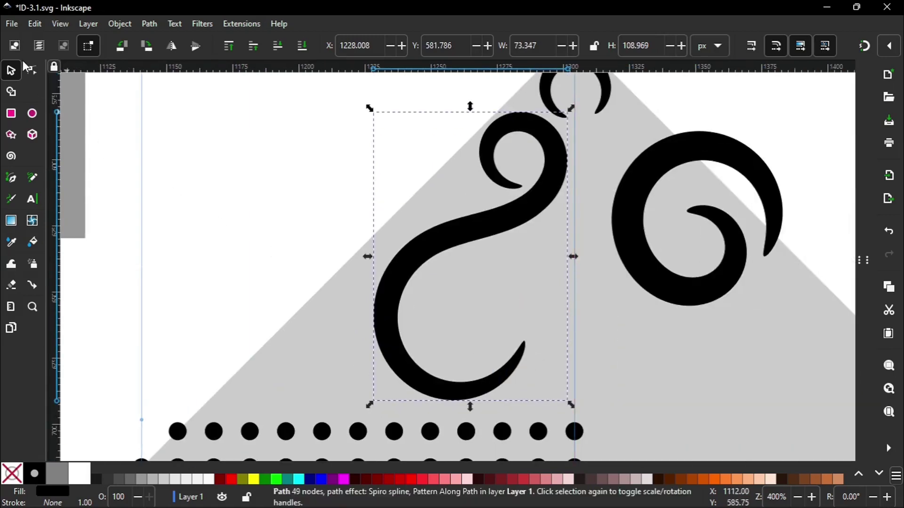
pyautogui.click(31, 70)
pyautogui.moveTo(521, 332); pyautogui.dragTo(535, 275)
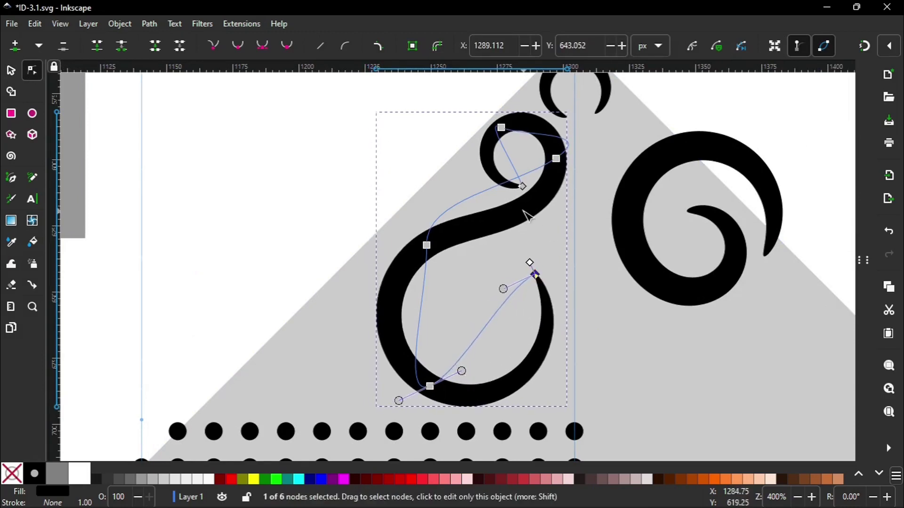
pyautogui.moveTo(522, 186); pyautogui.dragTo(501, 167)
pyautogui.moveTo(535, 274); pyautogui.dragTo(517, 259)
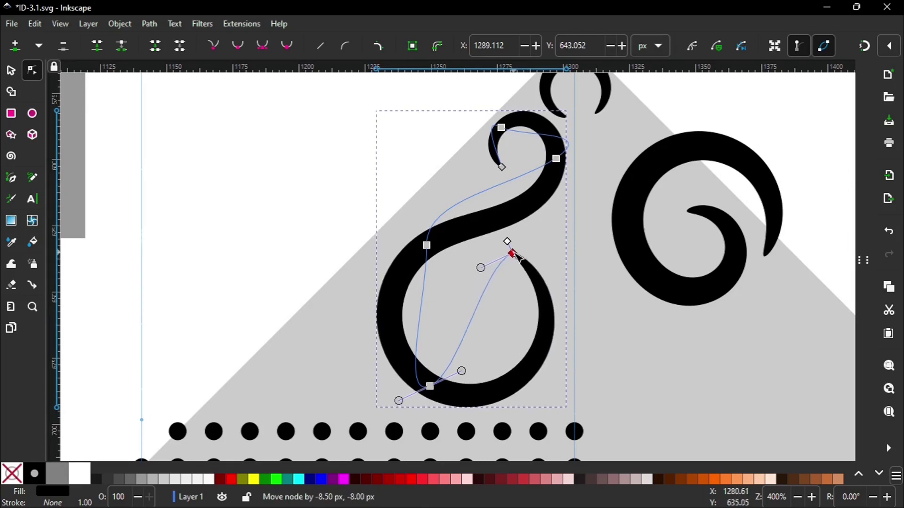
pyautogui.moveTo(430, 386); pyautogui.dragTo(380, 306)
pyautogui.moveTo(518, 260); pyautogui.dragTo(502, 265)
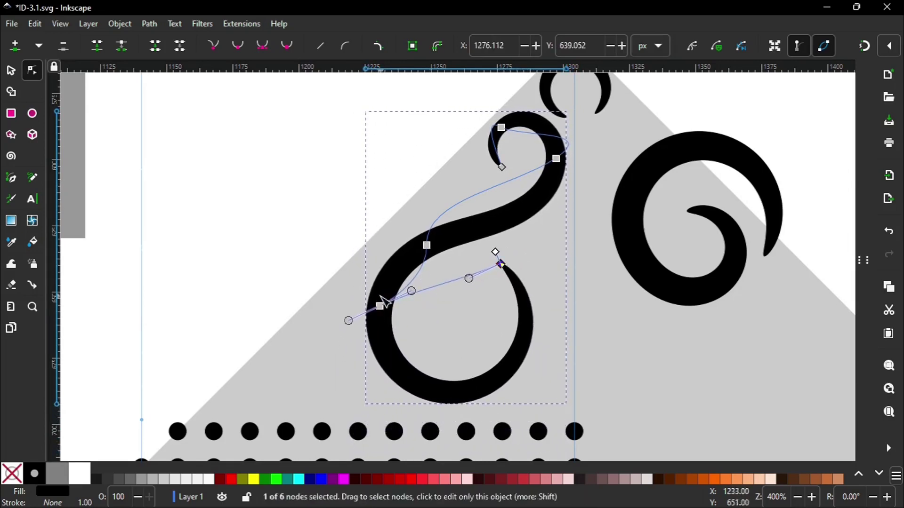
pyautogui.moveTo(381, 308); pyautogui.dragTo(378, 313)
pyautogui.press('Escape')
pyautogui.press('s')
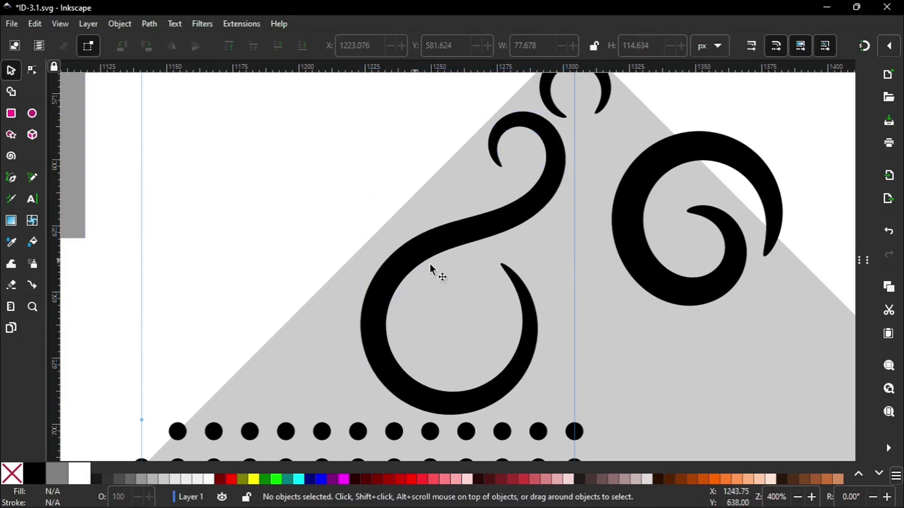
# Flip the S-shaped swirl horizontally and rotate it so its small curl meets the vertical centre guide below the apex.
pyautogui.click(451, 244)
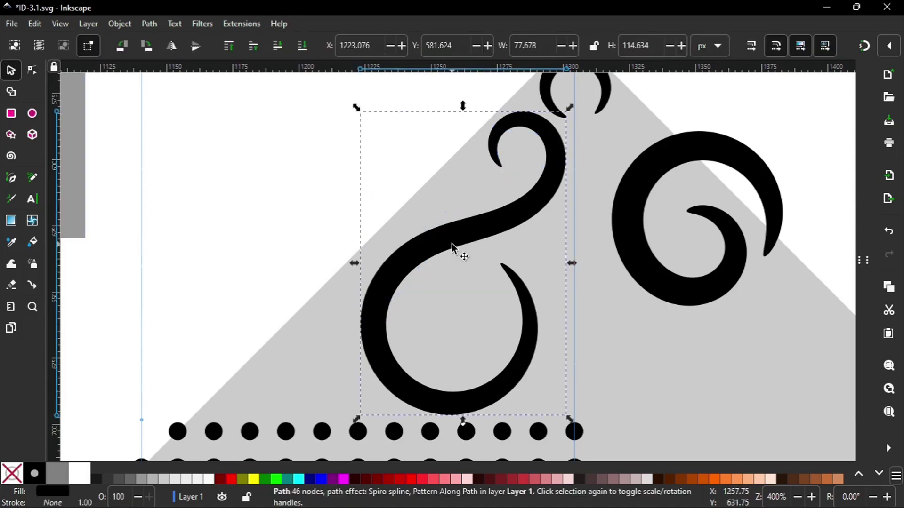
pyautogui.click(451, 244)
pyautogui.press('h')
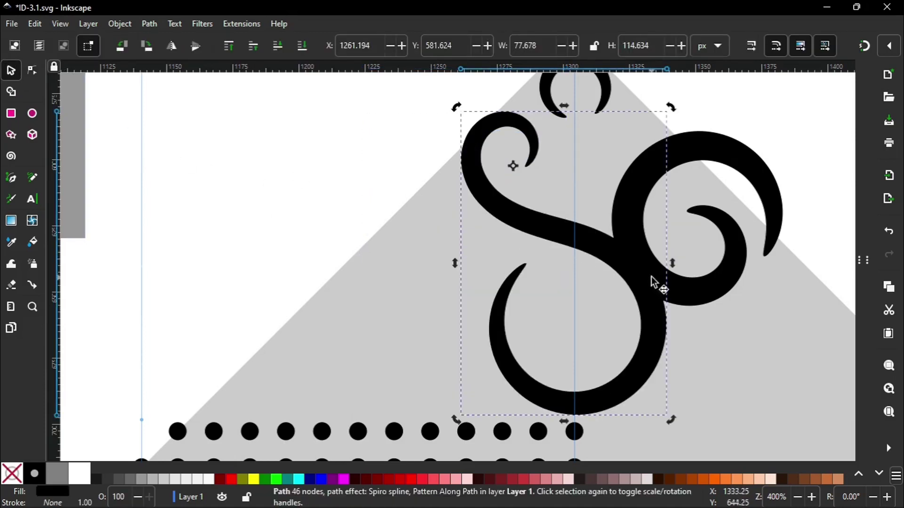
pyautogui.moveTo(661, 413)
pyautogui.mouseDown()
pyautogui.moveTo(240, 276)
pyautogui.moveTo(571, 218)
pyautogui.moveTo(563, 249)
pyautogui.moveTo(536, 215)
pyautogui.mouseUp()
# Rotate the S-shaped swirl until its large loop reaches the diamond's upper-left edge, and shift it toward the centre guide with snapping on.
pyautogui.click(865, 47)
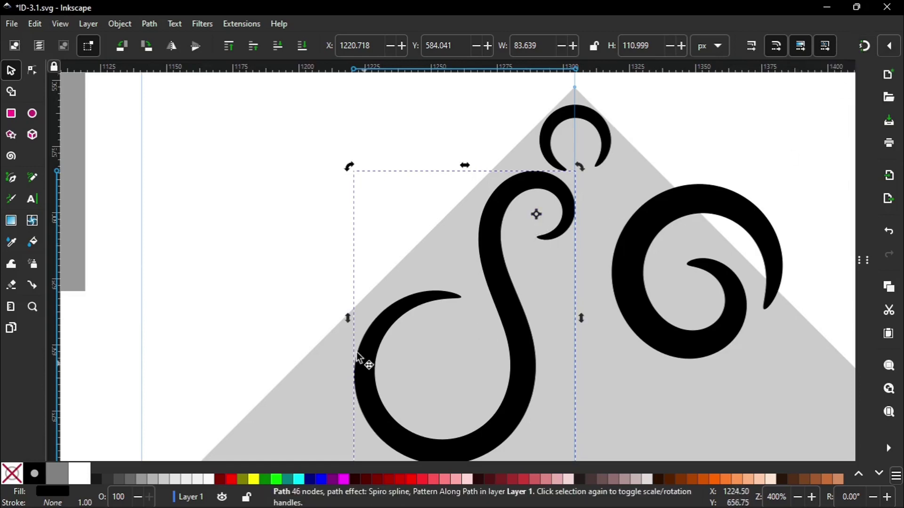
pyautogui.moveTo(351, 172); pyautogui.dragTo(359, 147)
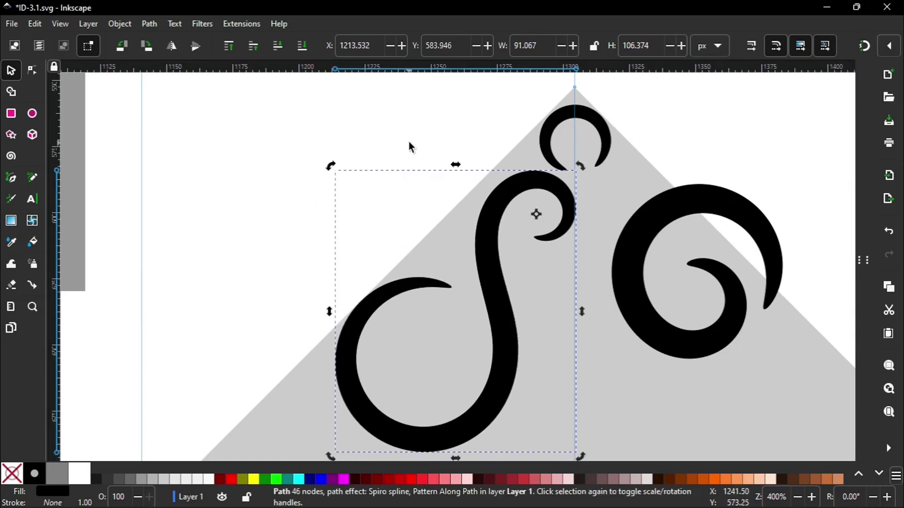
pyautogui.click(408, 141)
pyautogui.moveTo(493, 273); pyautogui.dragTo(498, 281)
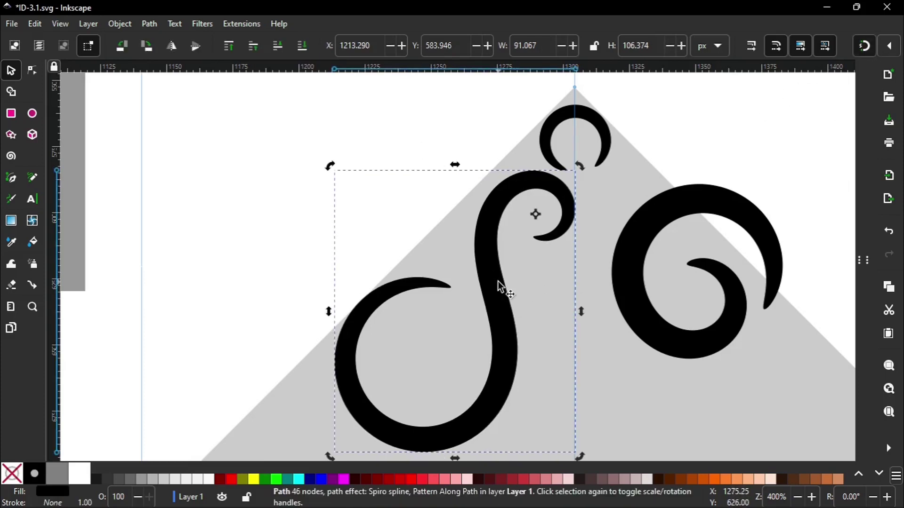
pyautogui.keyDown('ctrl'); pyautogui.scroll(2, 366, 324); pyautogui.keyUp('ctrl')
pyautogui.scroll(-3, 366, 324)
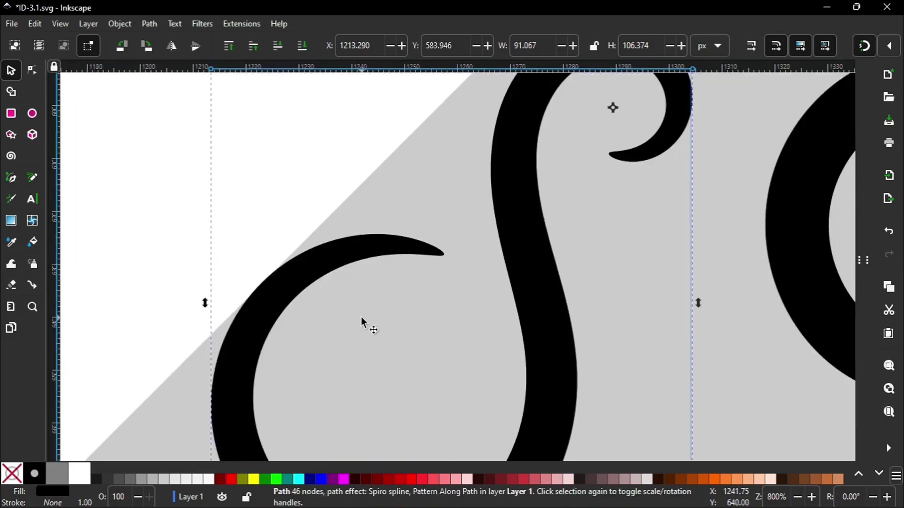
pyautogui.scroll(6, 281, 305)
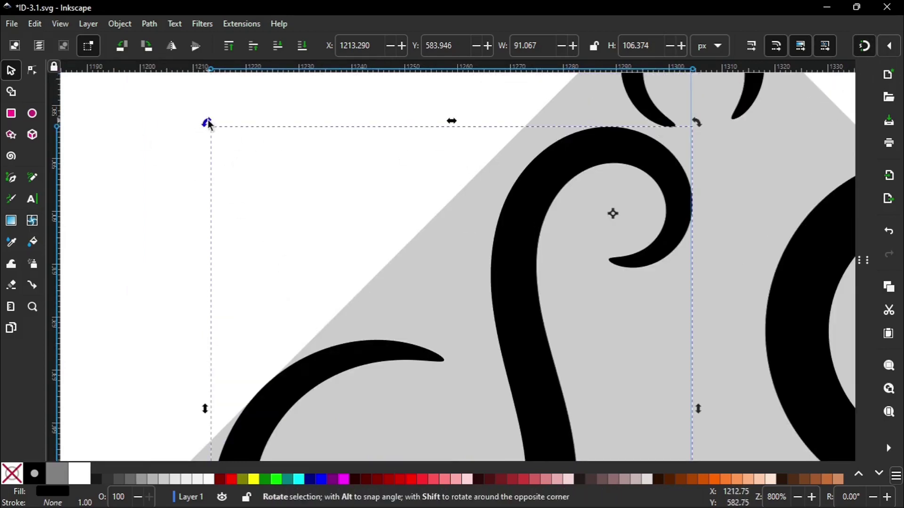
pyautogui.moveTo(206, 122); pyautogui.dragTo(201, 128)
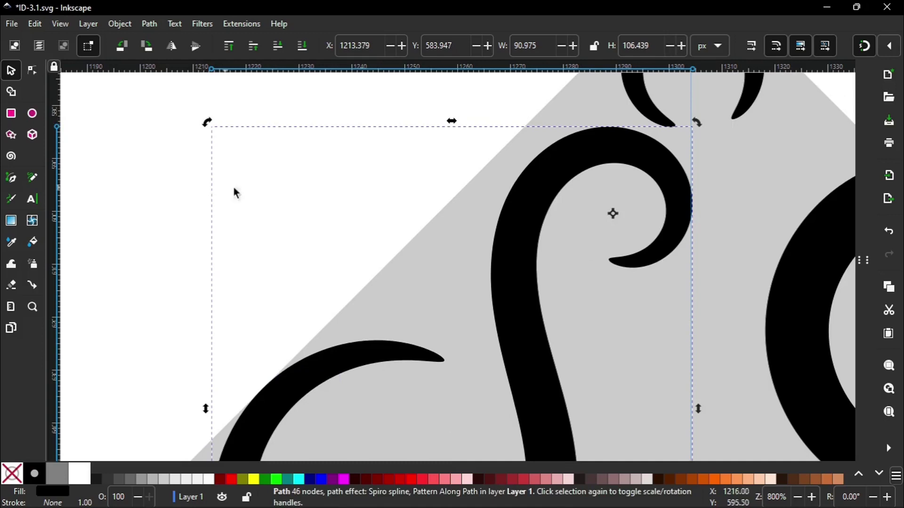
# Move the C-shaped stroke away from the apex to a spot outside the diamond's upper-left edge.
pyautogui.scroll(5, 233, 184)
pyautogui.moveTo(641, 204); pyautogui.dragTo(424, 161)
pyautogui.scroll(-5, 575, 200)
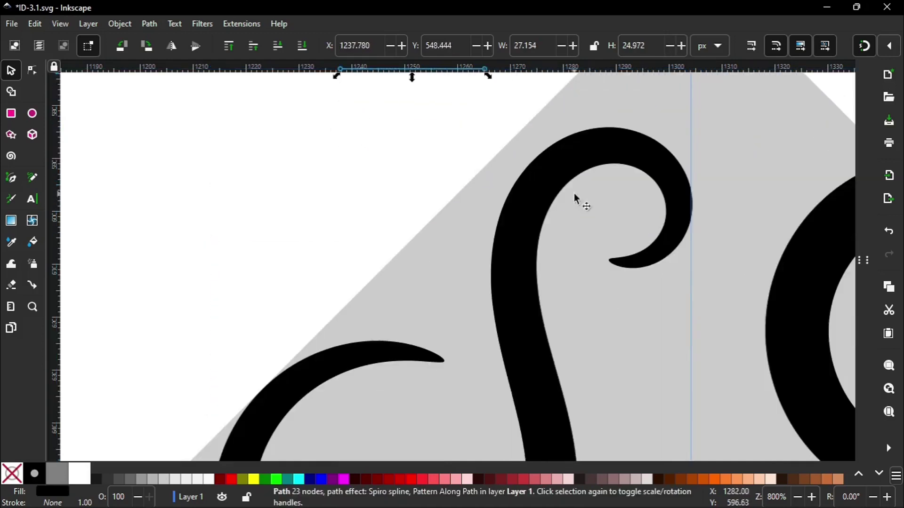
# Snap the swirl's small curl to the vertical centre guide and fine-rotate the swirl to fit its large loop to the diamond's edge.
pyautogui.click(677, 211)
pyautogui.moveTo(677, 210); pyautogui.dragTo(676, 211)
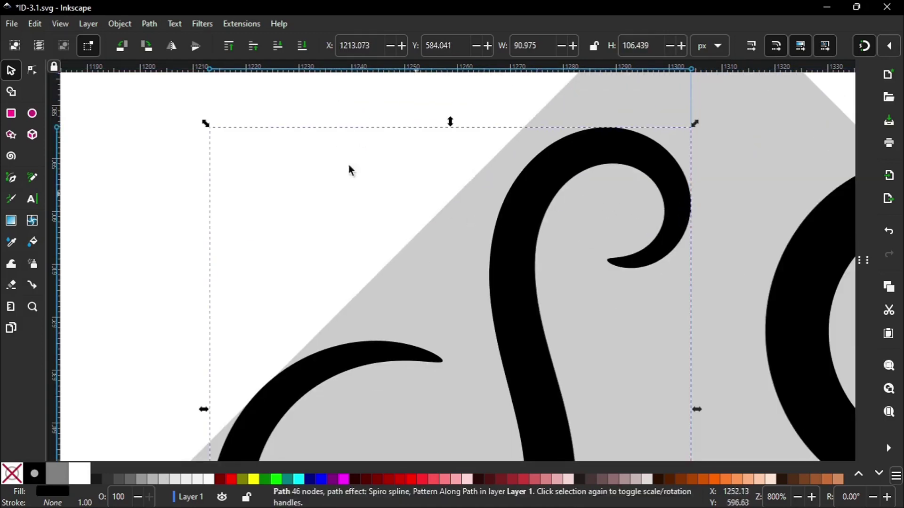
pyautogui.click(344, 397)
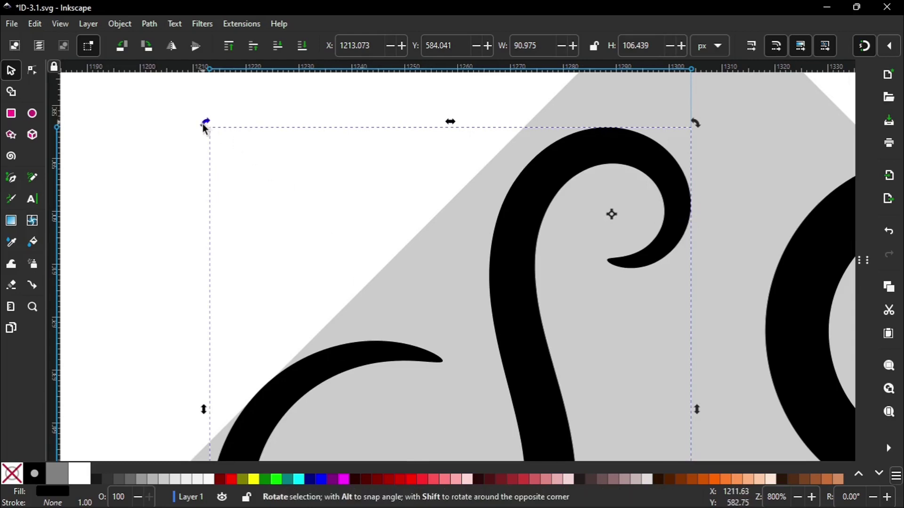
pyautogui.moveTo(205, 126); pyautogui.dragTo(202, 130)
pyautogui.click(323, 96)
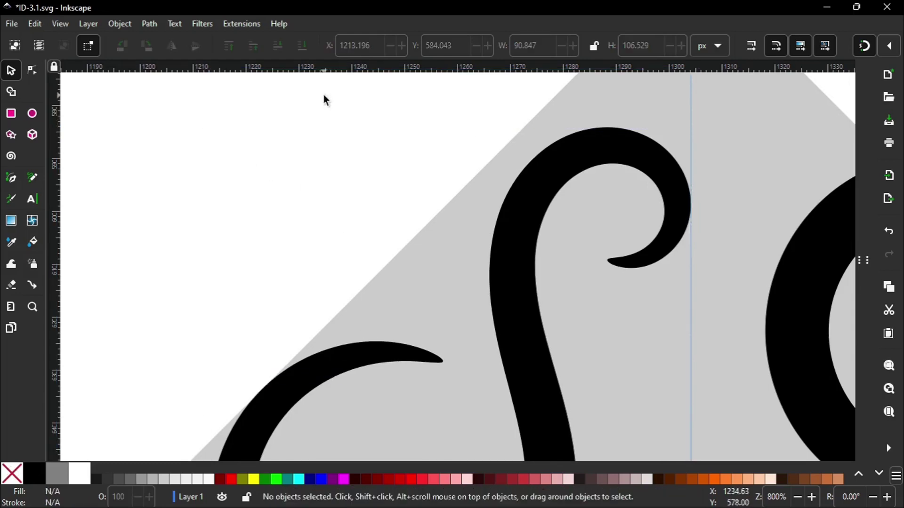
# Place the spiral beside the swirl's large loop at the diamond's upper-left edge, rotate it and scale it down to about 25 px wide.
pyautogui.scroll(-6, 581, 256)
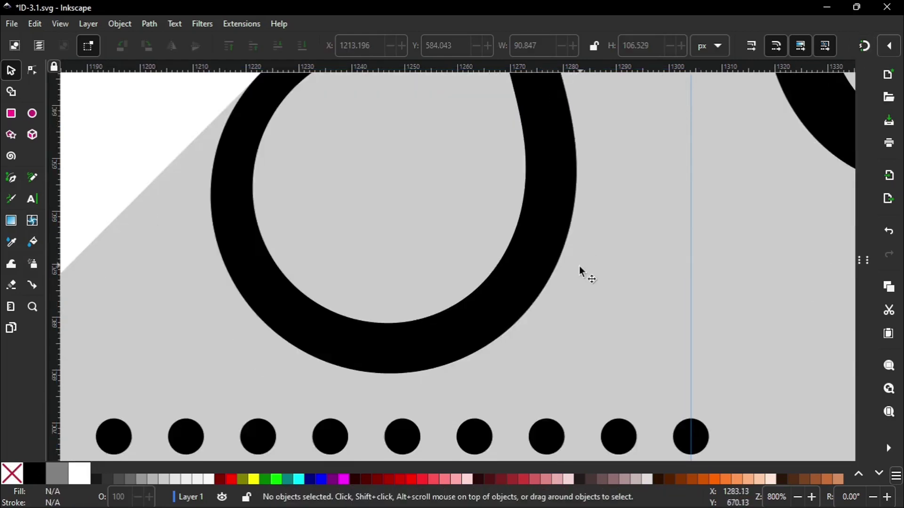
pyautogui.scroll(1, 579, 266)
pyautogui.press('-')
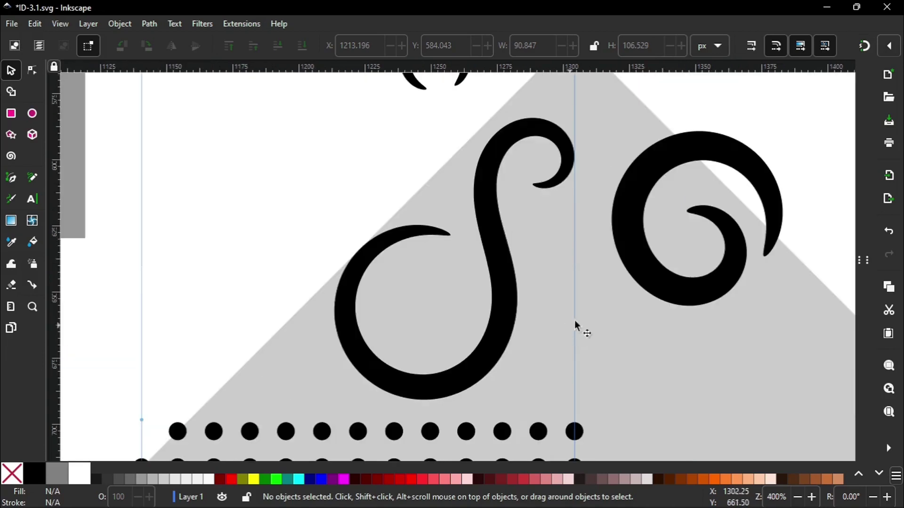
pyautogui.moveTo(713, 278); pyautogui.dragTo(287, 357)
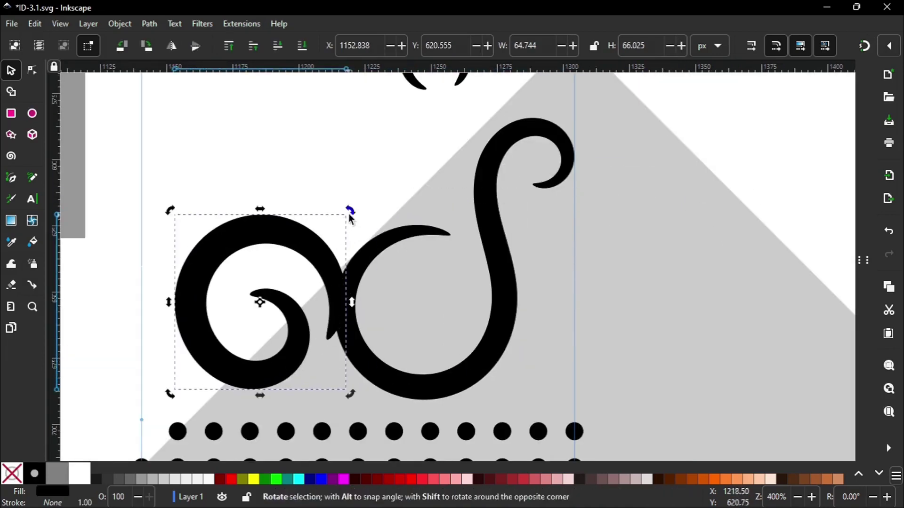
pyautogui.moveTo(350, 210); pyautogui.dragTo(384, 282)
pyautogui.click(312, 256)
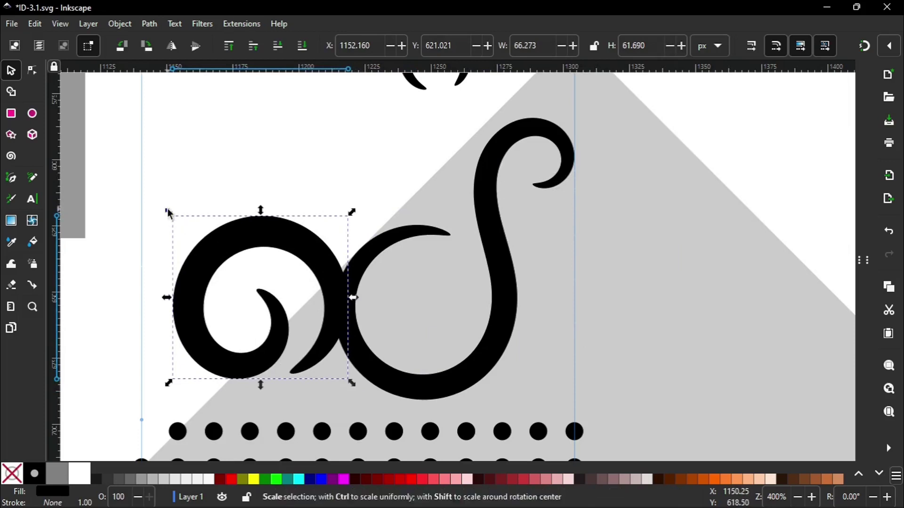
pyautogui.moveTo(168, 212); pyautogui.dragTo(276, 312)
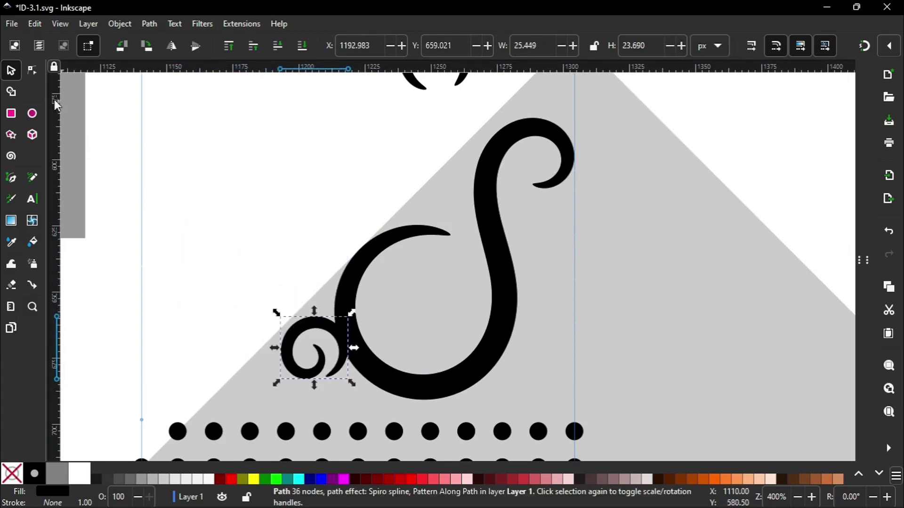
# Pull the small spiral's outer end node toward the lower part of the swirl's large loop.
pyautogui.click(32, 70)
pyautogui.press('+')
pyautogui.press('+')
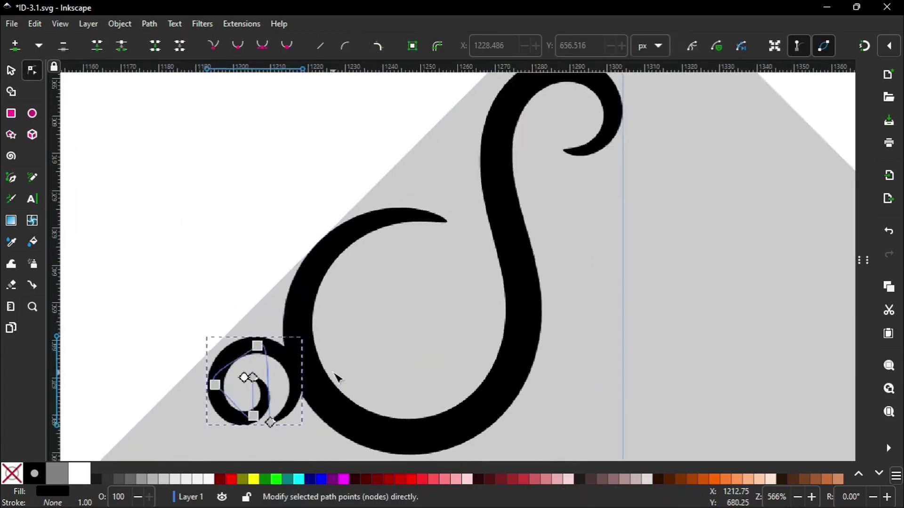
pyautogui.scroll(-5, 338, 378)
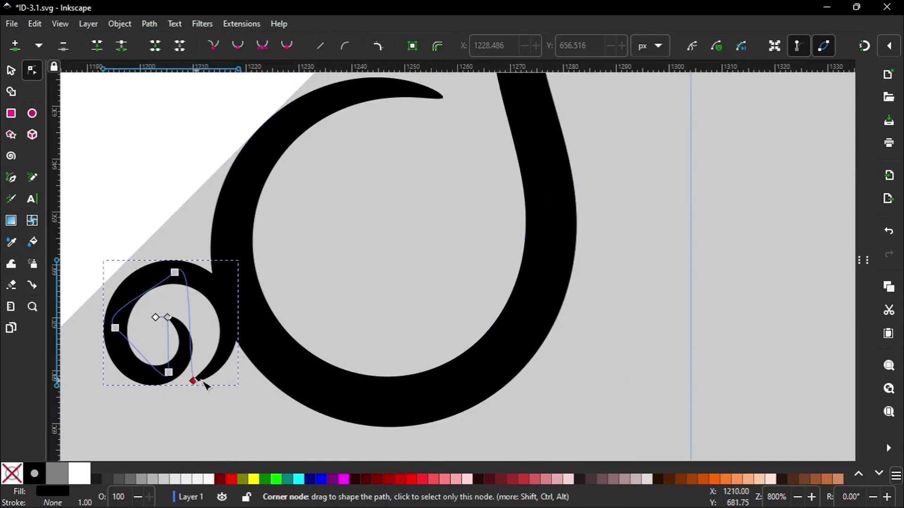
pyautogui.moveTo(202, 381); pyautogui.dragTo(255, 382)
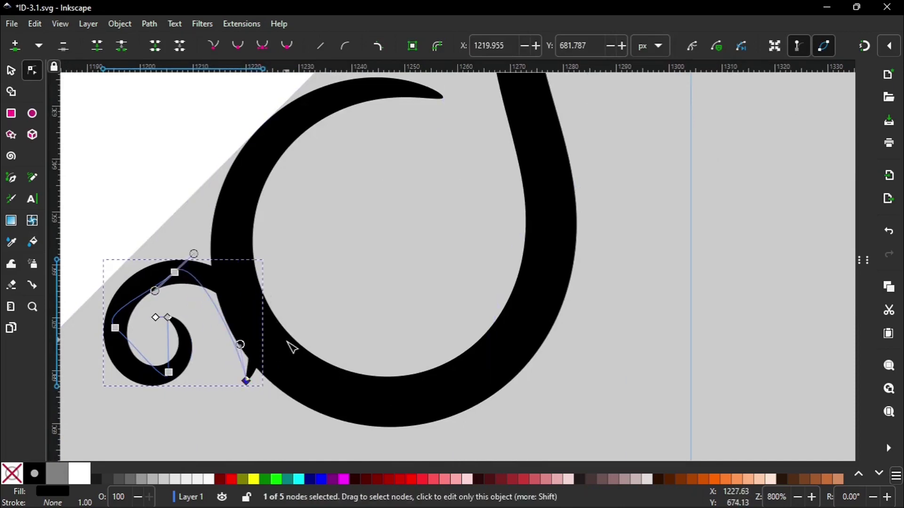
# Rotate the small spiral about its inner curl and shift it lower along the outside of the swirl's large loop.
pyautogui.scroll(-2, 292, 348)
pyautogui.click(11, 71)
pyautogui.click(181, 288)
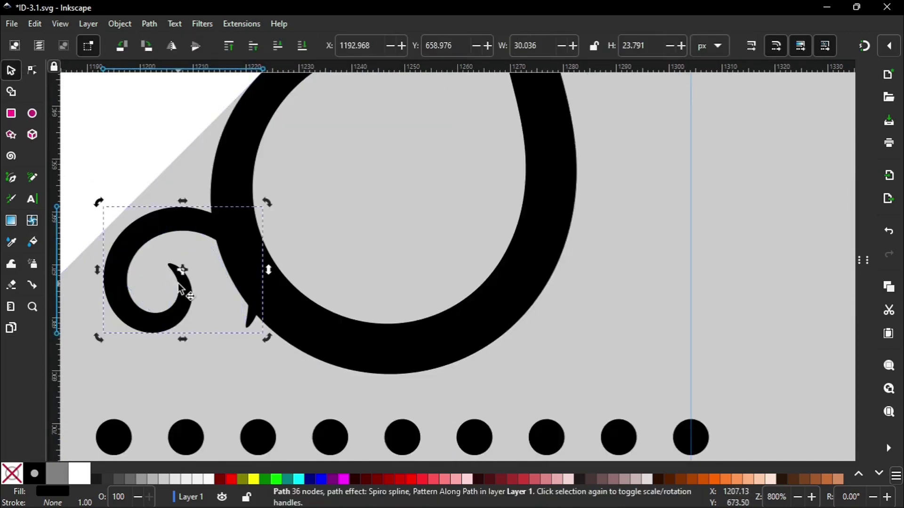
pyautogui.moveTo(184, 272); pyautogui.dragTo(151, 285)
pyautogui.moveTo(270, 338); pyautogui.dragTo(171, 341)
pyautogui.click(148, 140)
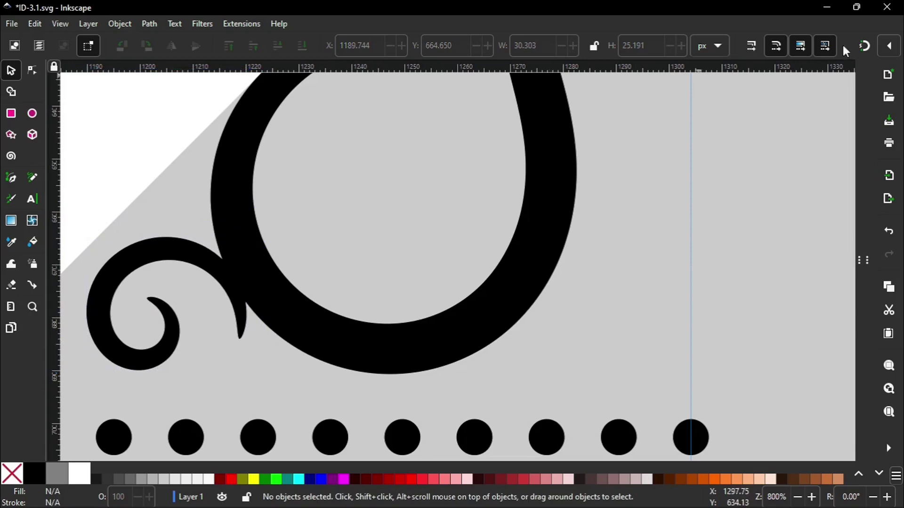
# Add a horizontal guide at the bottom of the swirl's large loop and fit the spiral on it, scaled to about 36 px wide.
pyautogui.moveTo(423, 71); pyautogui.dragTo(389, 374)
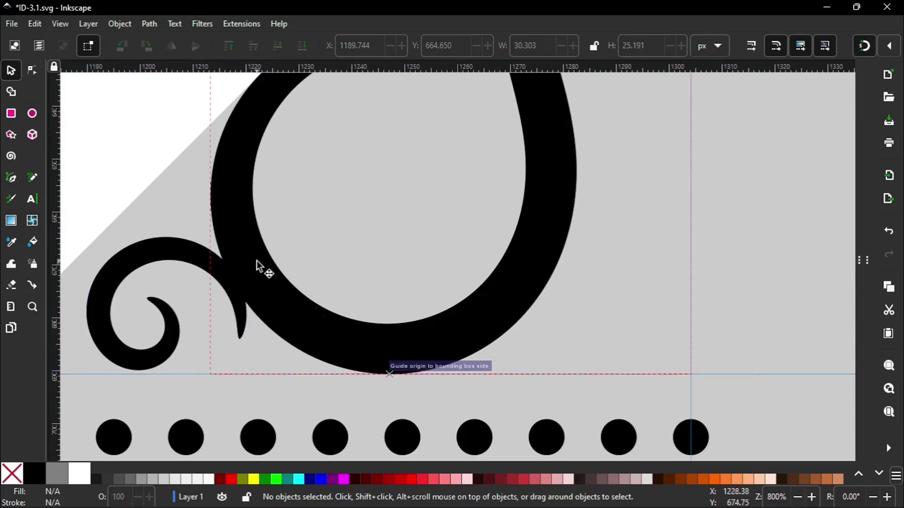
pyautogui.click(175, 242)
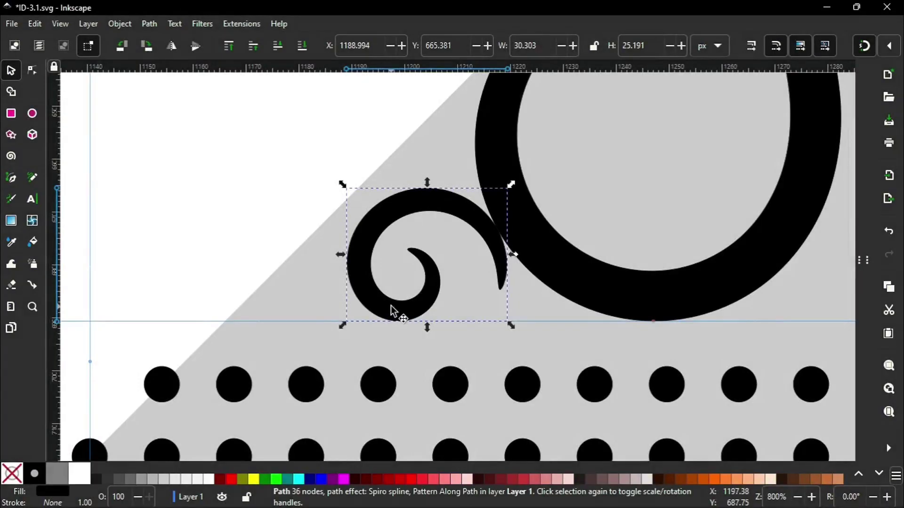
pyautogui.moveTo(390, 305); pyautogui.dragTo(361, 306)
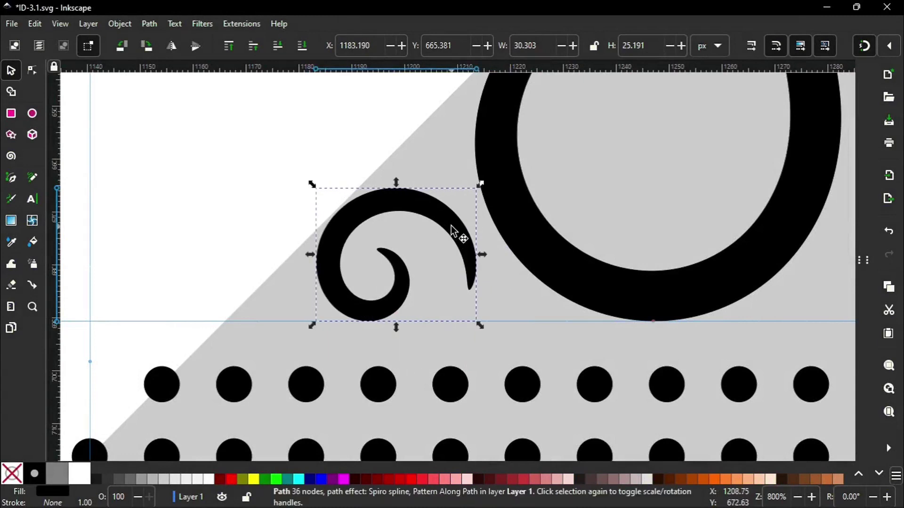
pyautogui.moveTo(482, 254); pyautogui.dragTo(509, 245)
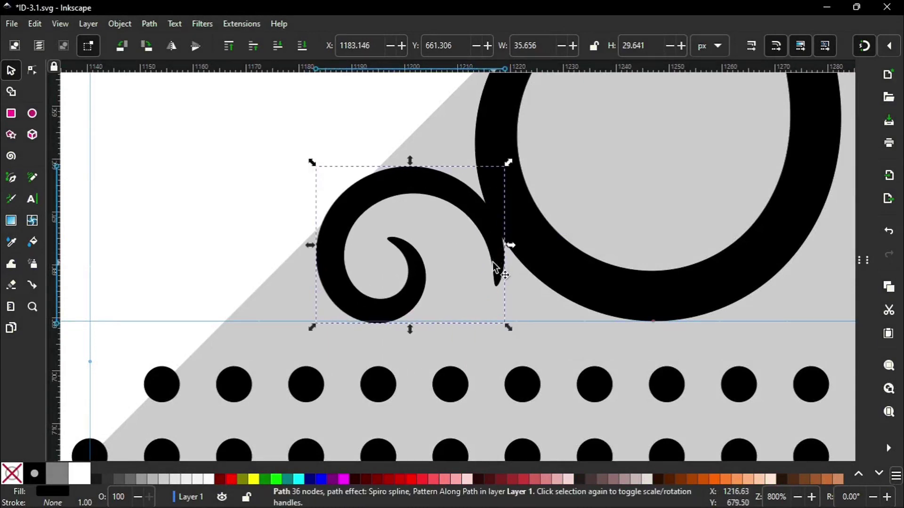
# Reshape the small spiral's nodes so its tail blends into the large loop and its outer curve fits inside the diamond's edge.
pyautogui.click(32, 70)
pyautogui.moveTo(496, 284)
pyautogui.mouseDown()
pyautogui.moveTo(540, 283)
pyautogui.moveTo(512, 292)
pyautogui.mouseUp()
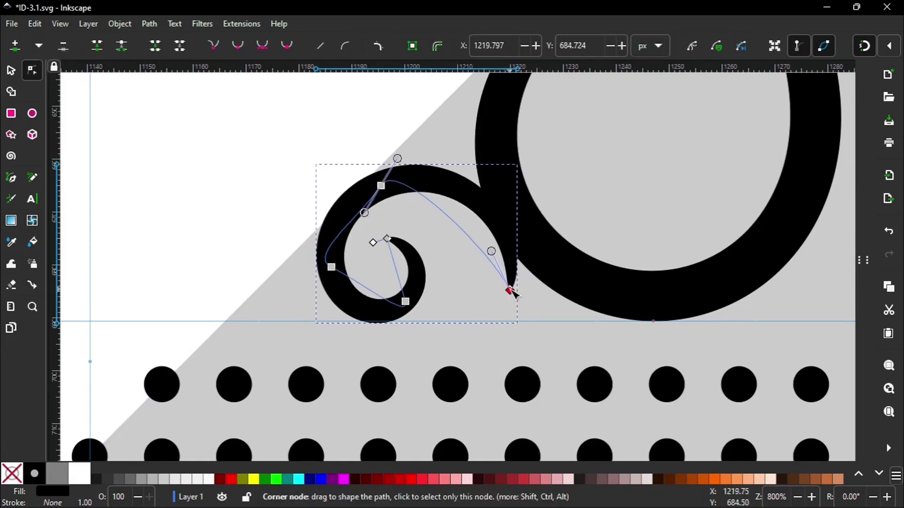
pyautogui.moveTo(381, 186); pyautogui.dragTo(395, 194)
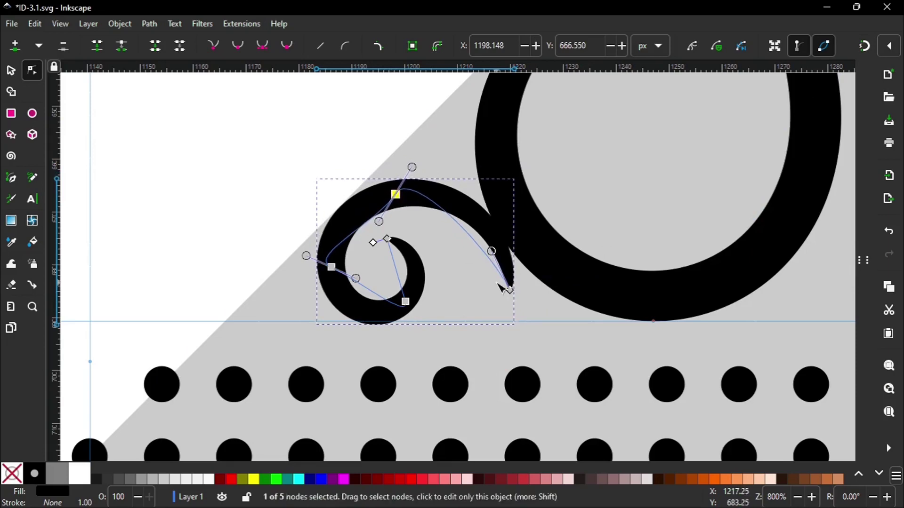
pyautogui.moveTo(510, 289); pyautogui.dragTo(514, 251)
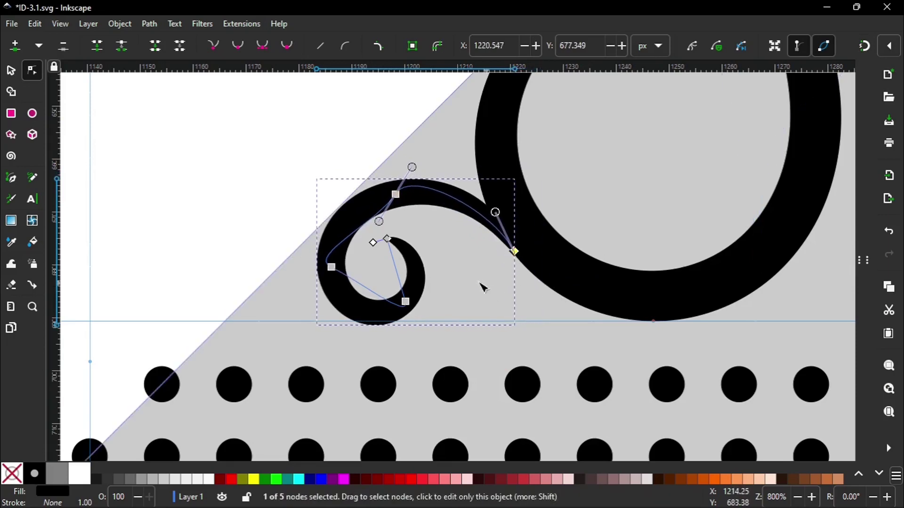
pyautogui.moveTo(406, 302); pyautogui.dragTo(413, 292)
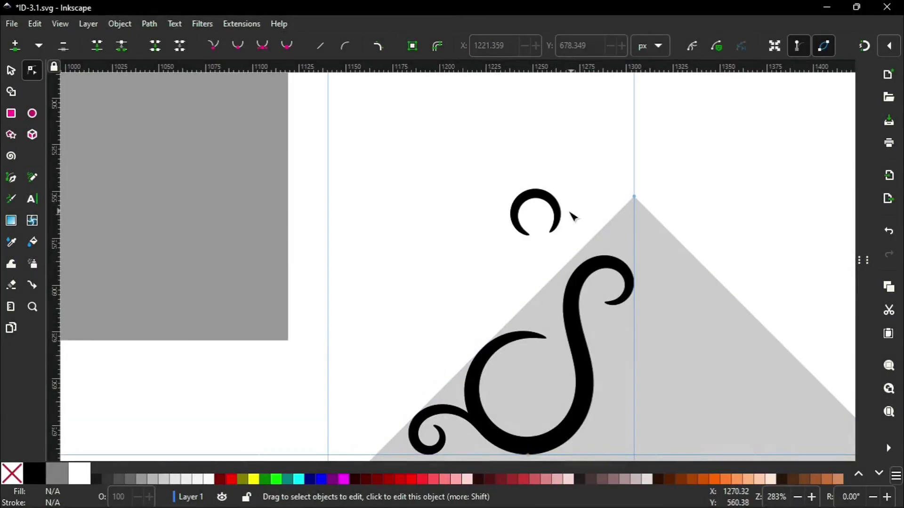
# Move the C-shaped stroke into the diamond's apex, centred on the vertical guide with its opening facing down.
pyautogui.click(563, 215)
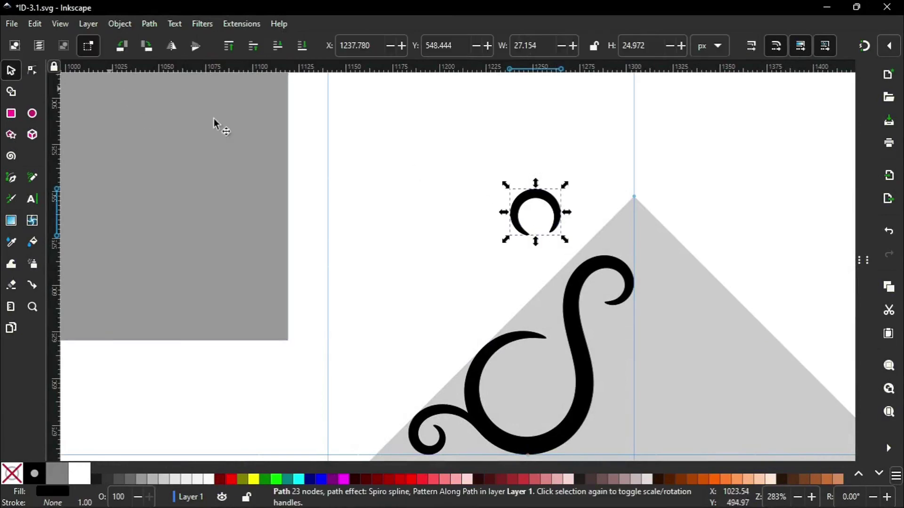
pyautogui.moveTo(514, 188); pyautogui.dragTo(612, 208)
pyautogui.press('+')
pyautogui.press('+')
pyautogui.press('+')
pyautogui.press('+')
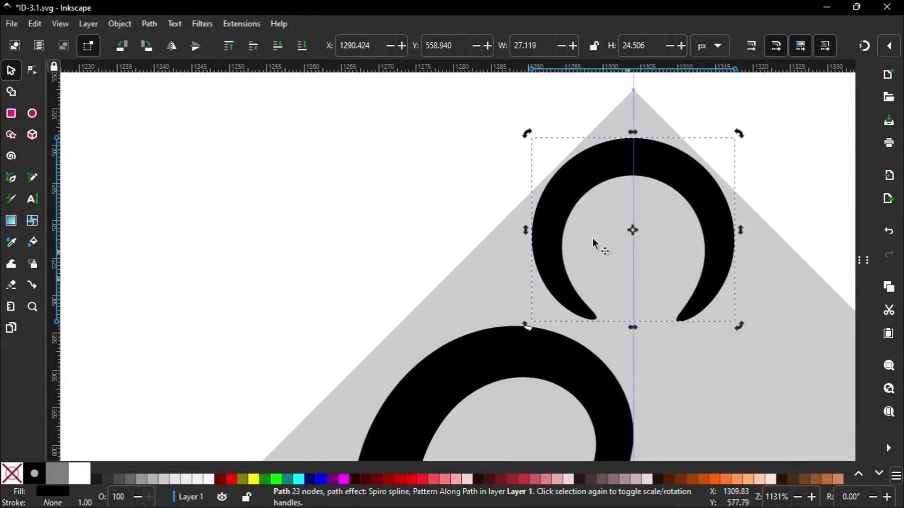
# Spread the two end nodes of the C-shaped stroke apart and raise the stroke toward the diamond's apex.
pyautogui.click(32, 70)
pyautogui.click(690, 321)
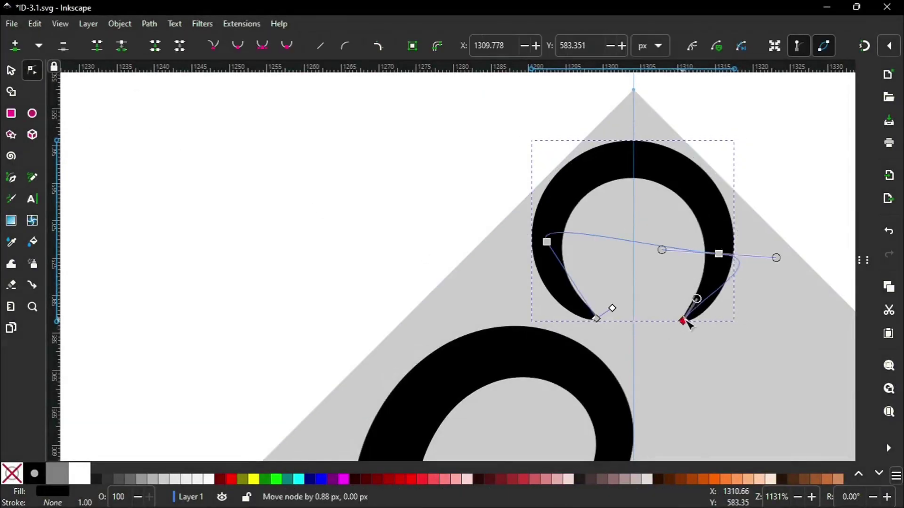
pyautogui.moveTo(597, 319); pyautogui.dragTo(587, 320)
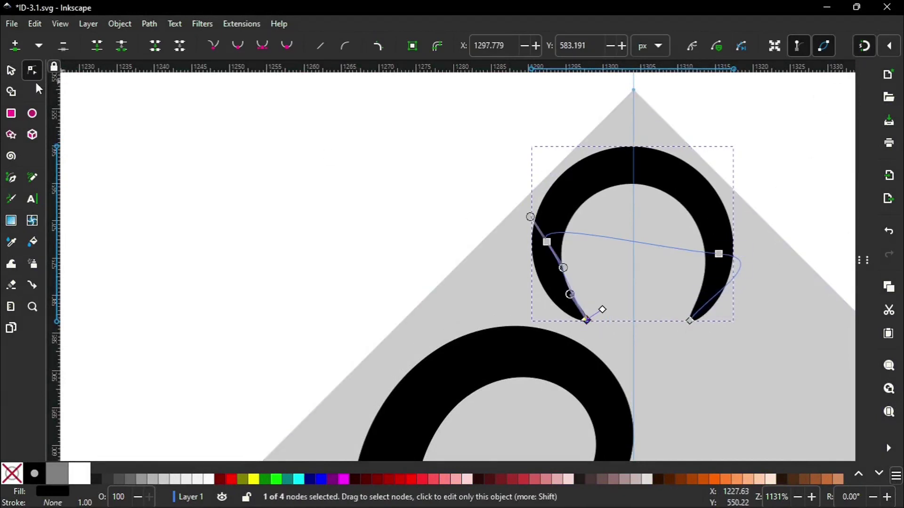
pyautogui.press('s')
pyautogui.moveTo(707, 218); pyautogui.dragTo(701, 187)
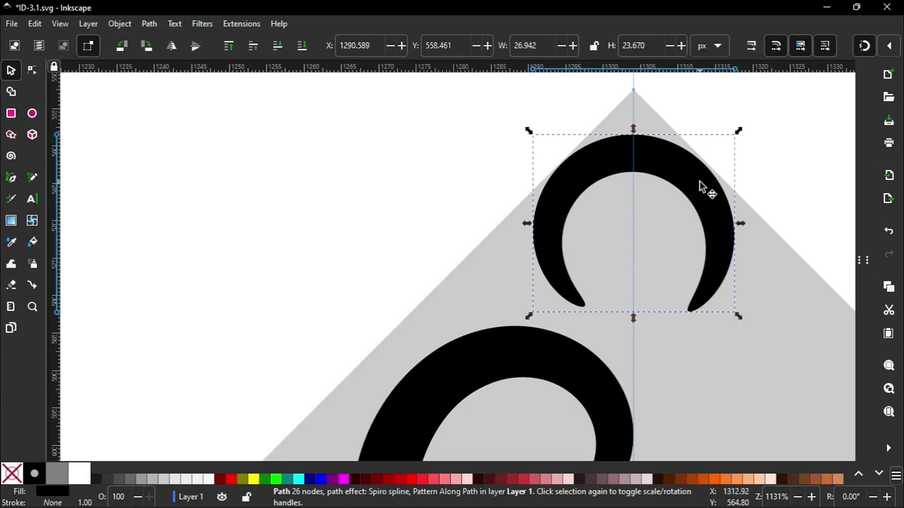
# Thin the arc at the apex with its width handle and reshape its nodes, snapping its top node to the vertical guide.
pyautogui.click(34, 72)
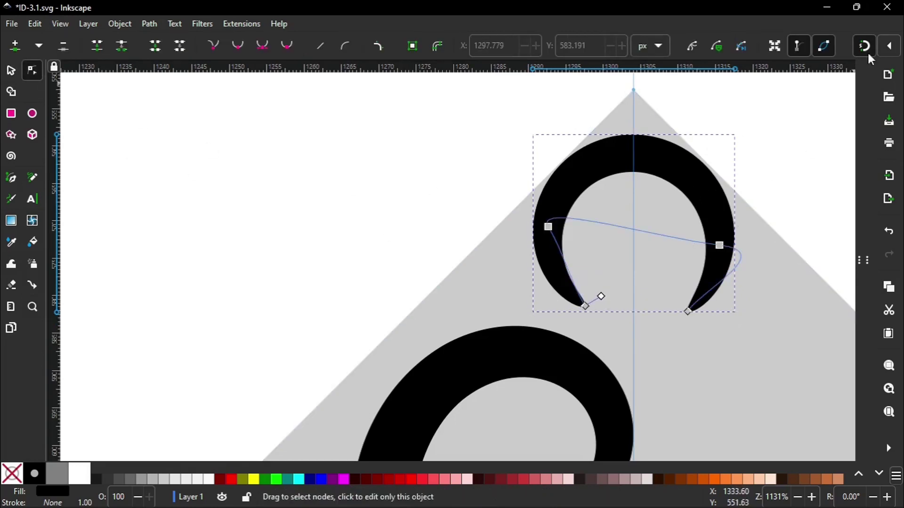
pyautogui.moveTo(605, 298); pyautogui.dragTo(594, 294)
pyautogui.moveTo(688, 311); pyautogui.dragTo(829, 260)
pyautogui.moveTo(720, 226); pyautogui.dragTo(656, 132)
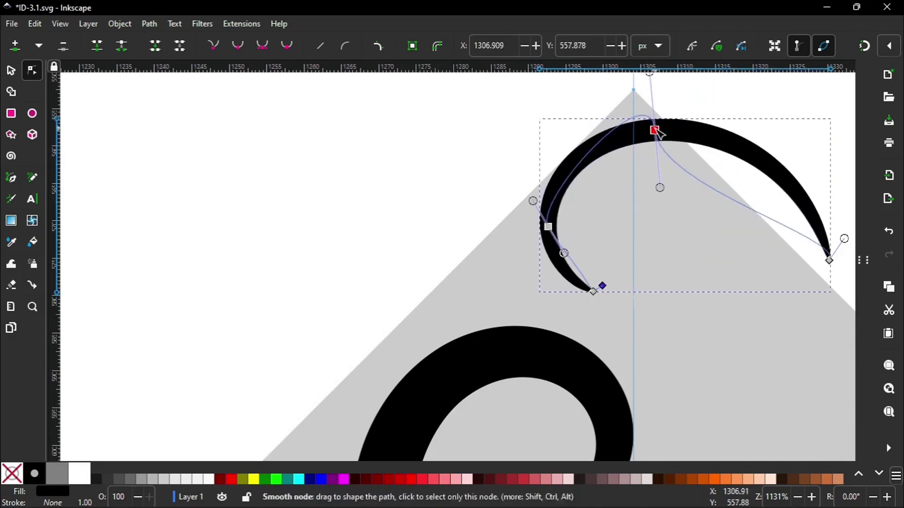
pyautogui.moveTo(827, 258); pyautogui.dragTo(692, 305)
pyautogui.moveTo(660, 135); pyautogui.dragTo(636, 147)
pyautogui.press('Escape')
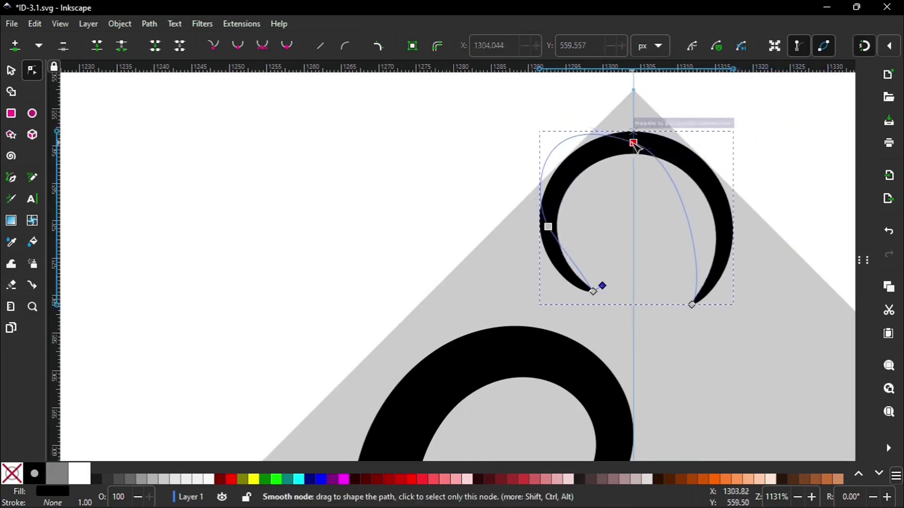
# Duplicate the thin arc and place the copy lower on the vertical guide, beside the S-shaped swirl.
pyautogui.press('-')
pyautogui.click(9, 69)
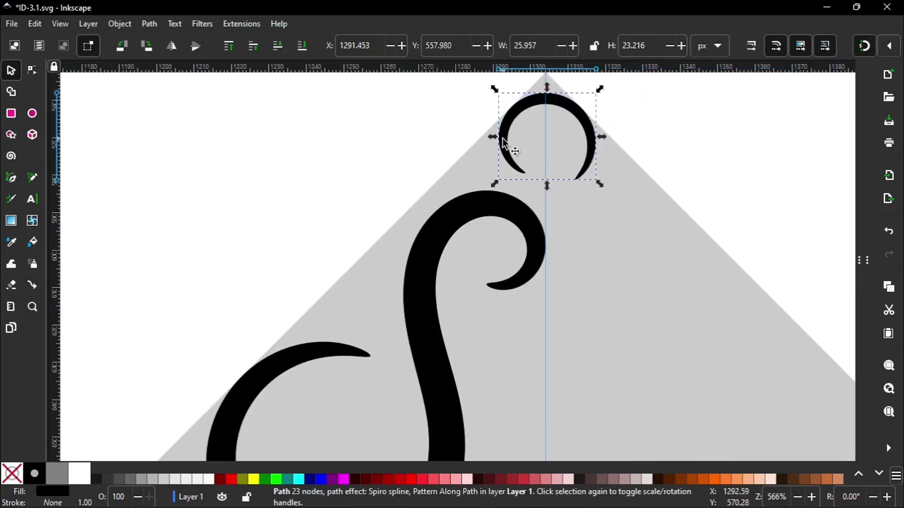
pyautogui.moveTo(577, 378); pyautogui.dragTo(578, 379)
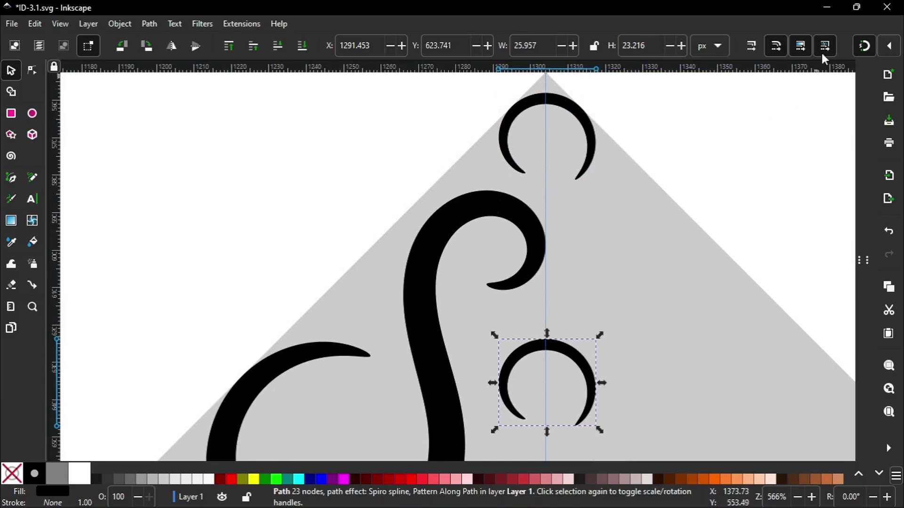
# Rotate the copied arc clockwise to open toward the swirl and fit it between the swirl's stem and the vertical guide.
pyautogui.scroll(-5, 563, 297)
pyautogui.click(592, 304)
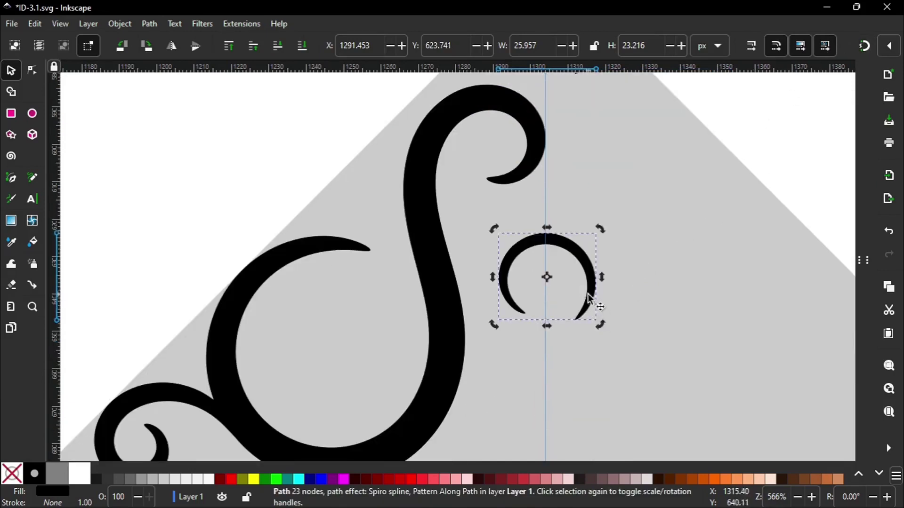
pyautogui.moveTo(599, 324); pyautogui.dragTo(526, 353)
pyautogui.scroll(-2, 586, 316)
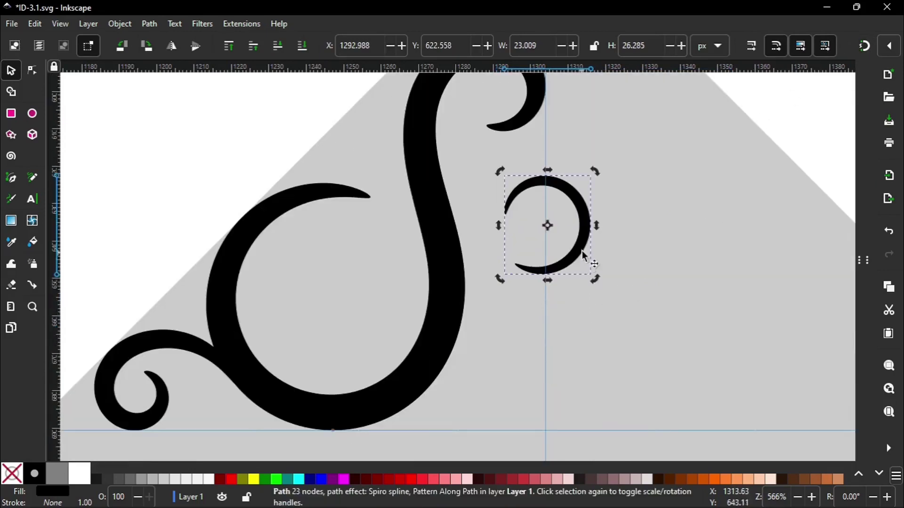
pyautogui.moveTo(583, 256); pyautogui.dragTo(538, 345)
# Reshape the copied arc's nodes into a tall, shallow crescent that bows toward the vertical guide beside the swirl.
pyautogui.click(32, 70)
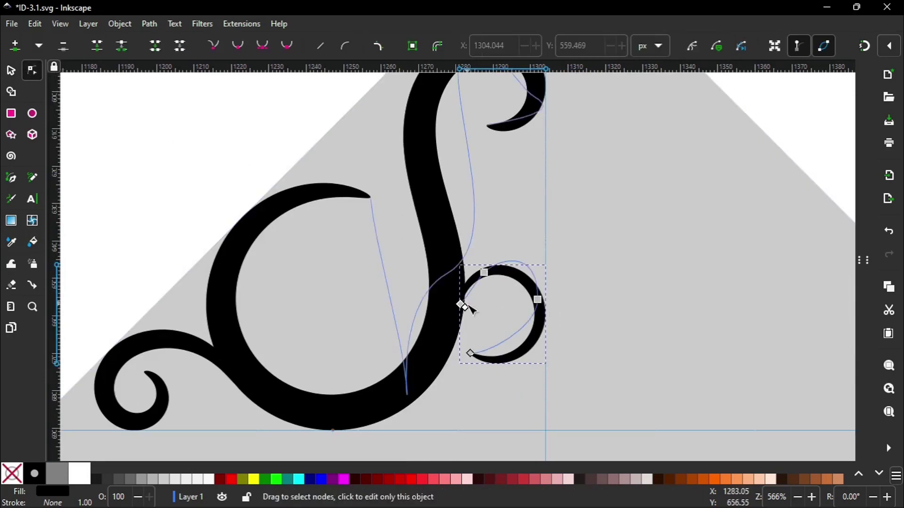
pyautogui.moveTo(470, 309); pyautogui.dragTo(456, 217)
pyautogui.moveTo(490, 276); pyautogui.dragTo(520, 162)
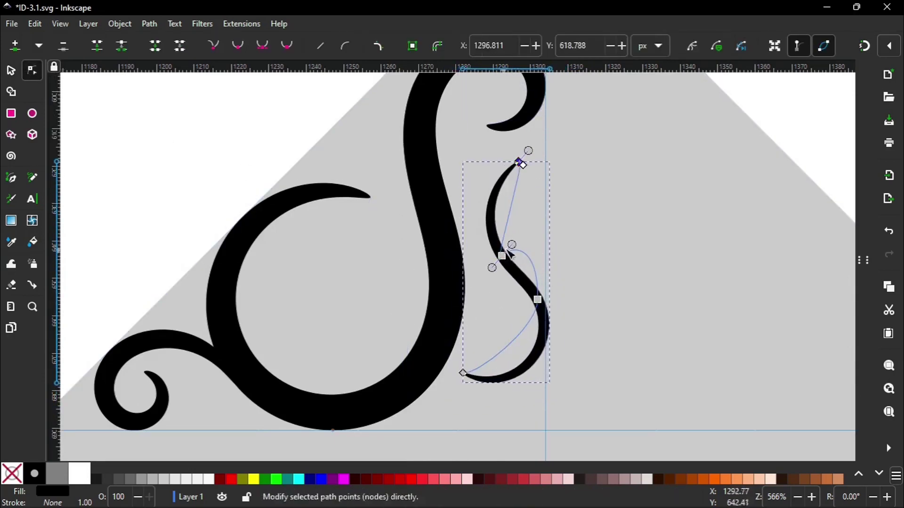
pyautogui.moveTo(502, 256); pyautogui.dragTo(532, 220)
pyautogui.moveTo(520, 162); pyautogui.dragTo(469, 165)
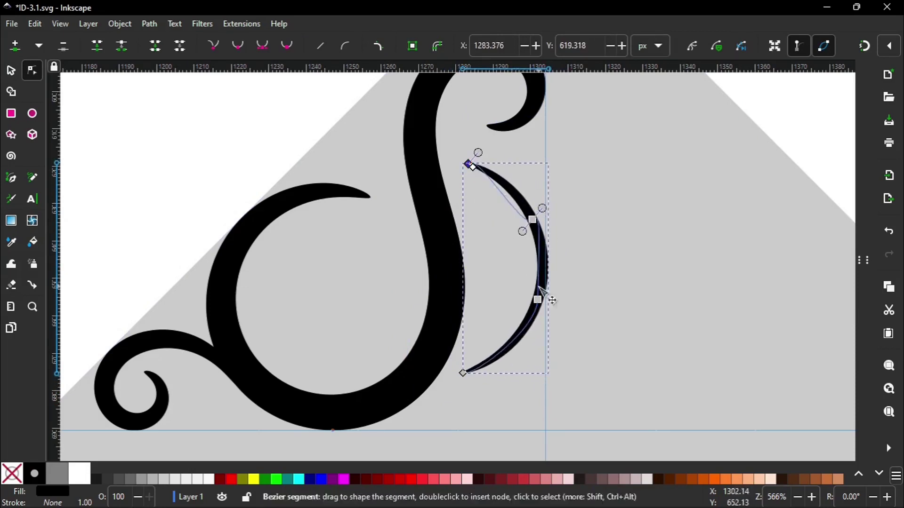
pyautogui.moveTo(538, 299); pyautogui.dragTo(538, 318)
pyautogui.moveTo(533, 220); pyautogui.dragTo(524, 216)
pyautogui.moveTo(529, 319); pyautogui.dragTo(529, 325)
pyautogui.moveTo(465, 373); pyautogui.dragTo(474, 375)
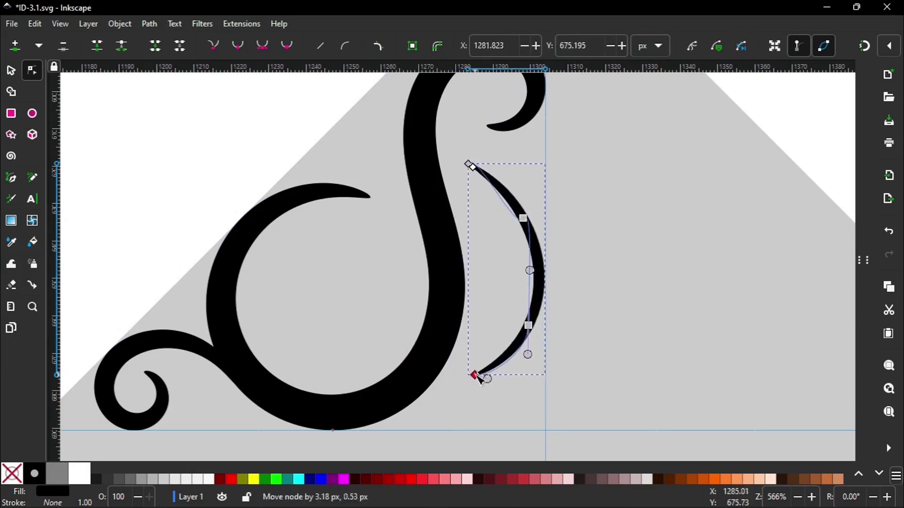
pyautogui.press('Escape')
# Duplicate the small spiral, place the copy at the crescent's lower end and rotate it clockwise until its tail points down.
pyautogui.click(169, 336)
pyautogui.press('s')
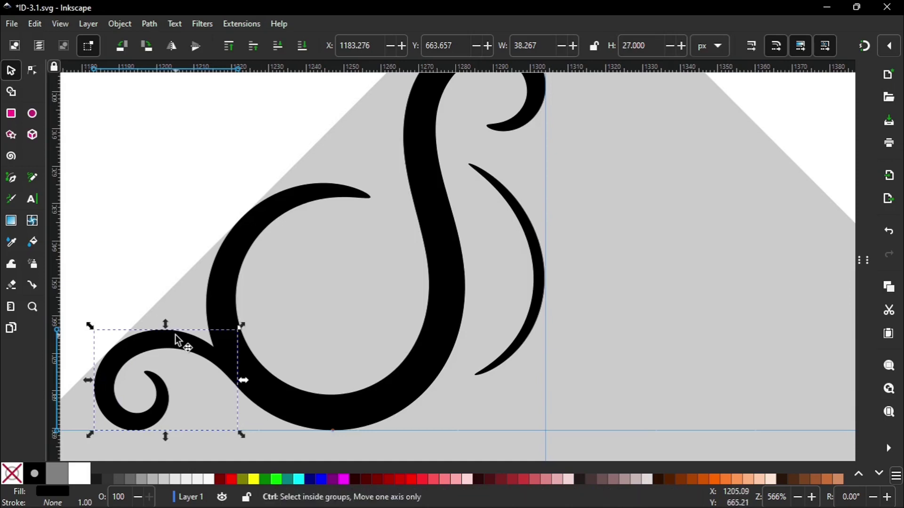
pyautogui.hotkey('ctrl', 'd')
pyautogui.moveTo(134, 351); pyautogui.dragTo(505, 372)
pyautogui.click(586, 357)
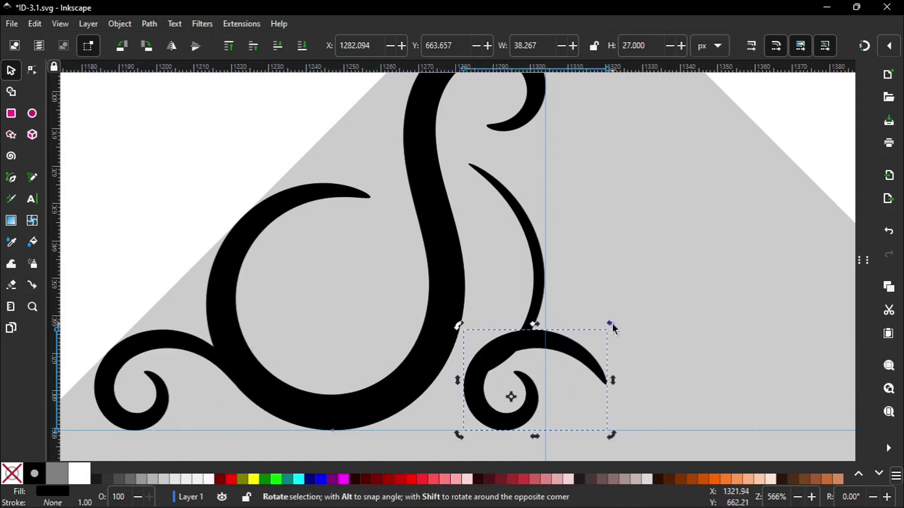
pyautogui.moveTo(612, 324); pyautogui.dragTo(618, 373)
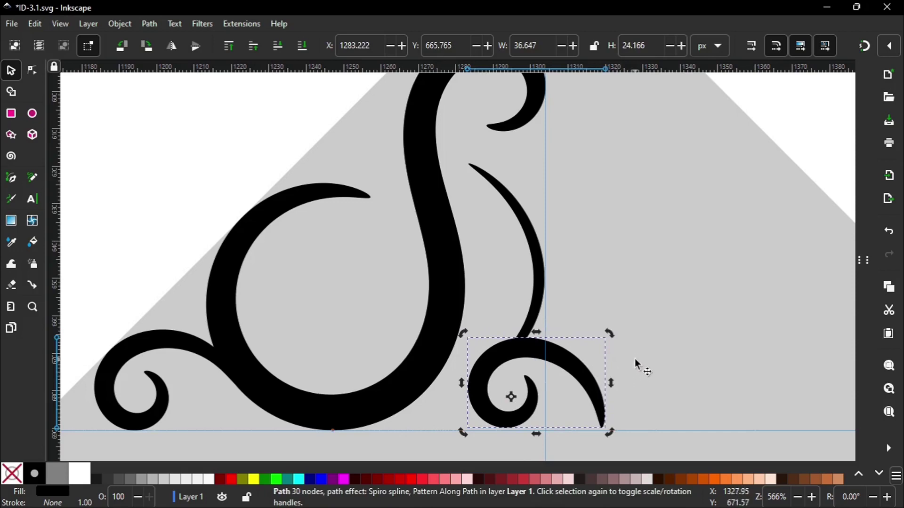
pyautogui.click(527, 348)
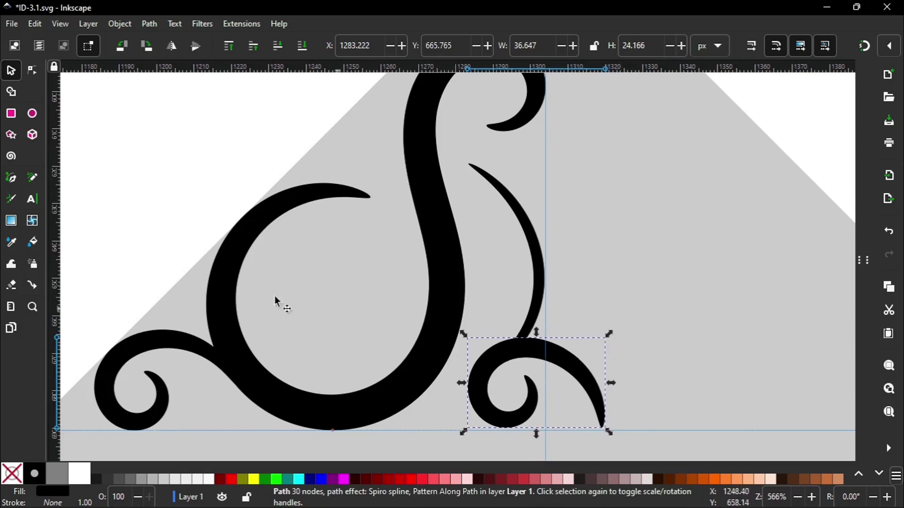
# Thin the copied spiral's stroke at the crescent's lower end and pull its tail tip outward.
pyautogui.click(32, 71)
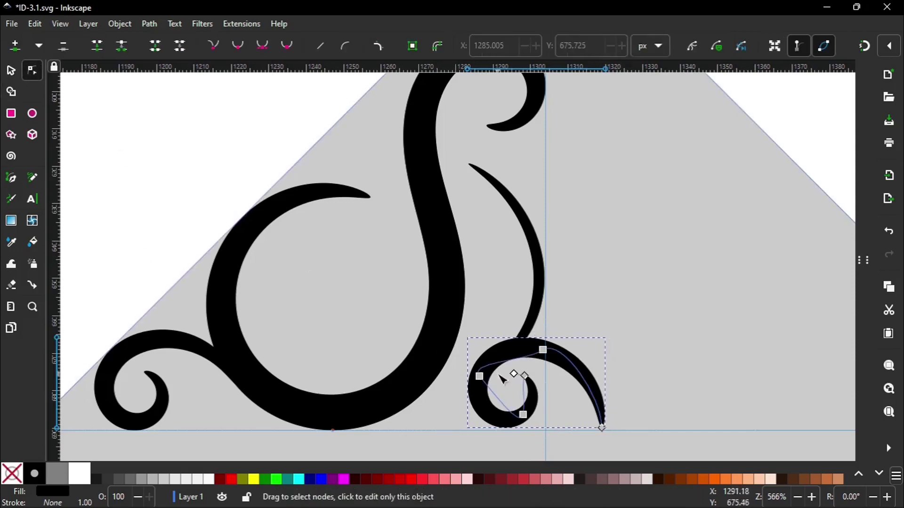
pyautogui.click(523, 377)
pyautogui.moveTo(603, 428); pyautogui.dragTo(618, 419)
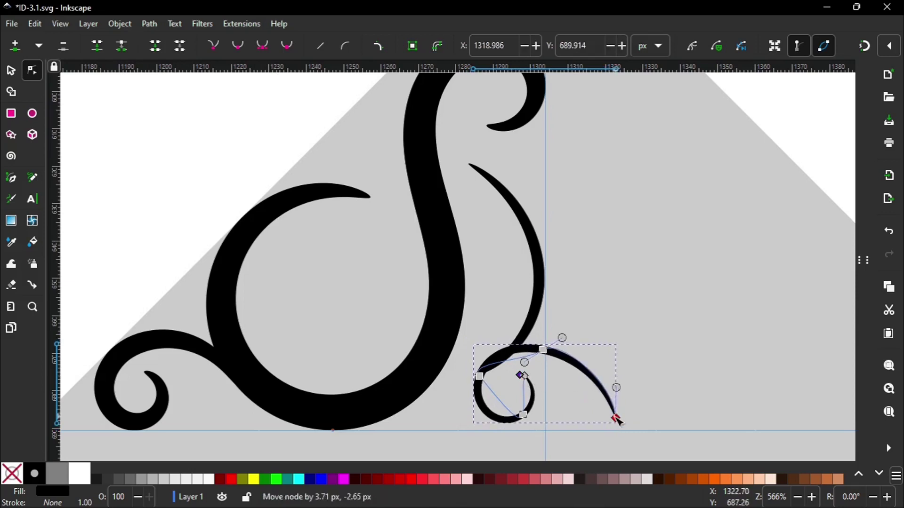
pyautogui.moveTo(521, 376); pyautogui.dragTo(523, 383)
pyautogui.click(618, 420)
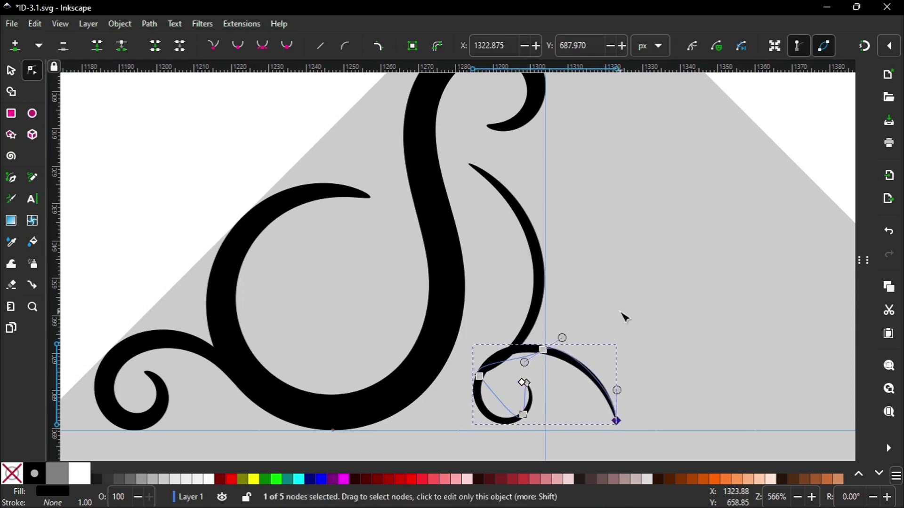
# Shift the thinned spiral toward the swirl, shrink it and extend its tail tip to about 32 px overall width.
pyautogui.press('s')
pyautogui.click(292, 252)
pyautogui.moveTo(589, 375); pyautogui.dragTo(503, 414)
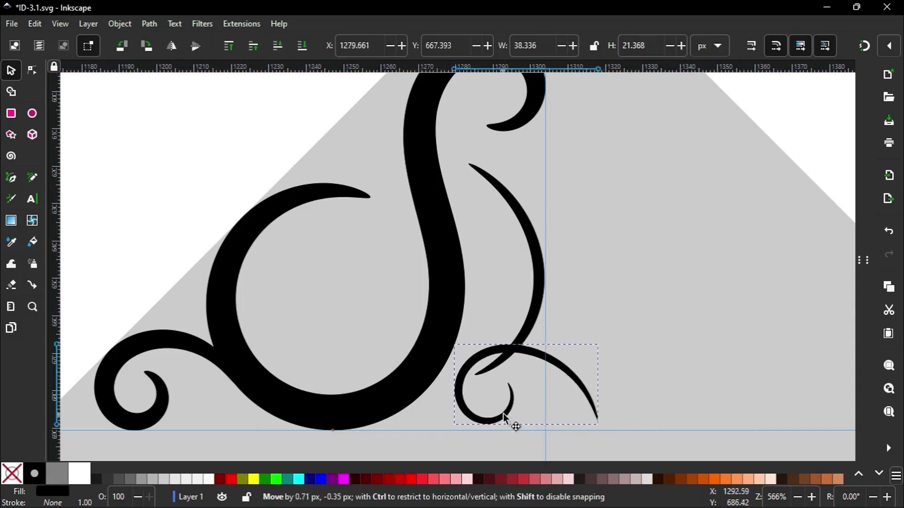
pyautogui.moveTo(470, 348); pyautogui.dragTo(503, 369)
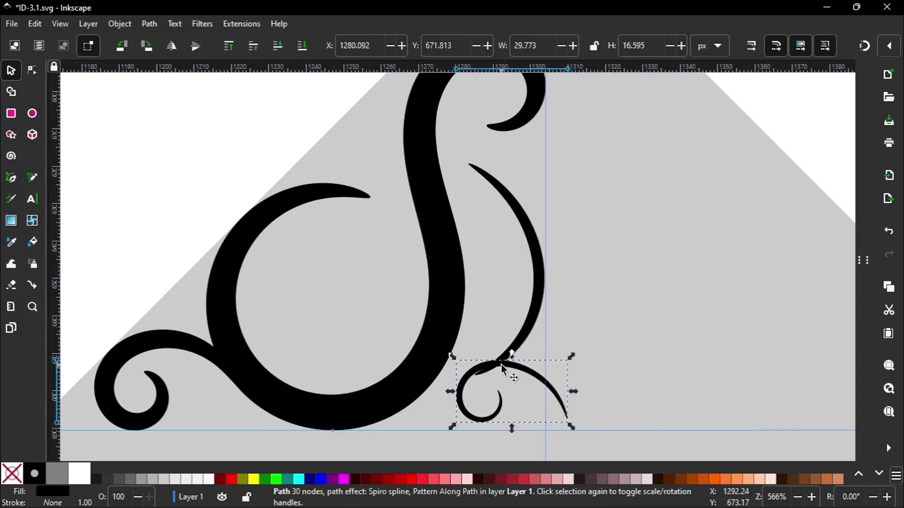
pyautogui.moveTo(573, 357)
pyautogui.mouseDown()
pyautogui.moveTo(582, 352)
pyautogui.moveTo(544, 374)
pyautogui.moveTo(579, 358)
pyautogui.mouseUp()
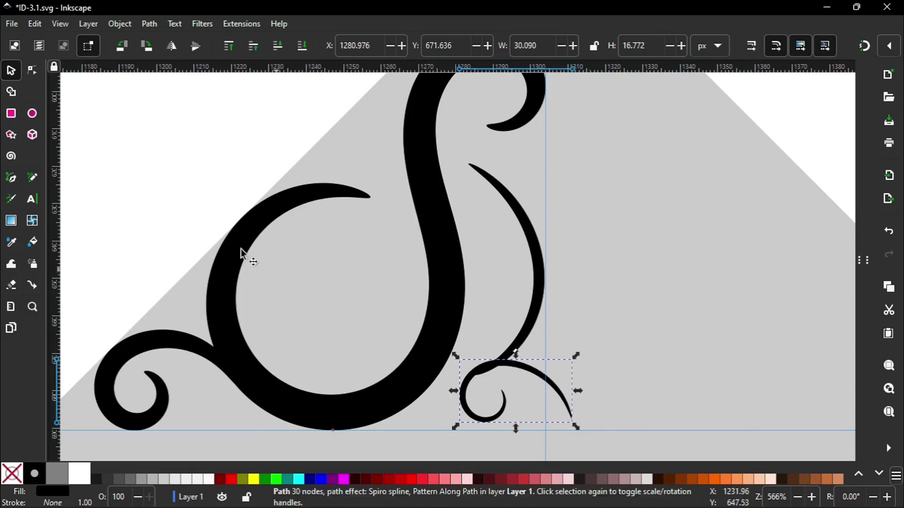
pyautogui.click(32, 71)
pyautogui.moveTo(575, 430); pyautogui.dragTo(571, 421)
pyautogui.press('s')
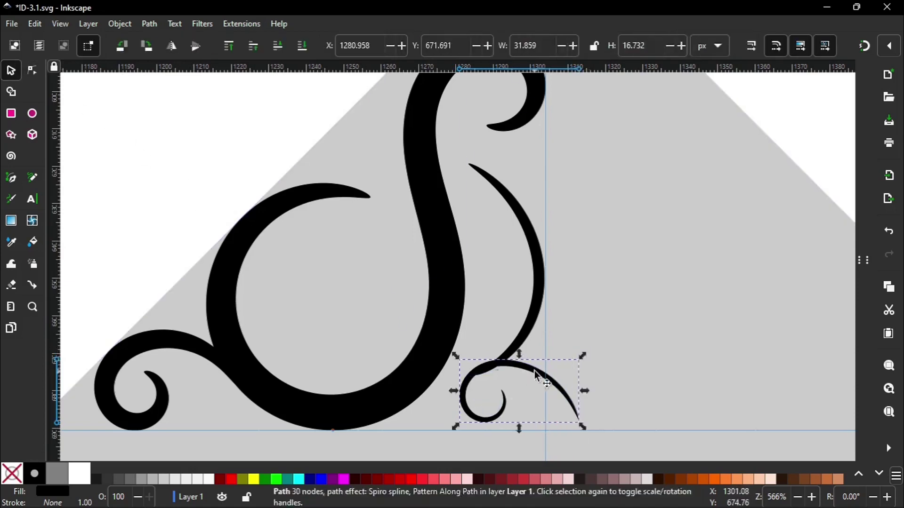
pyautogui.press('Escape')
# Shrink the crescent above the spiral, raise it, and stretch its lower tip down to about 48 px overall height.
pyautogui.click(532, 303)
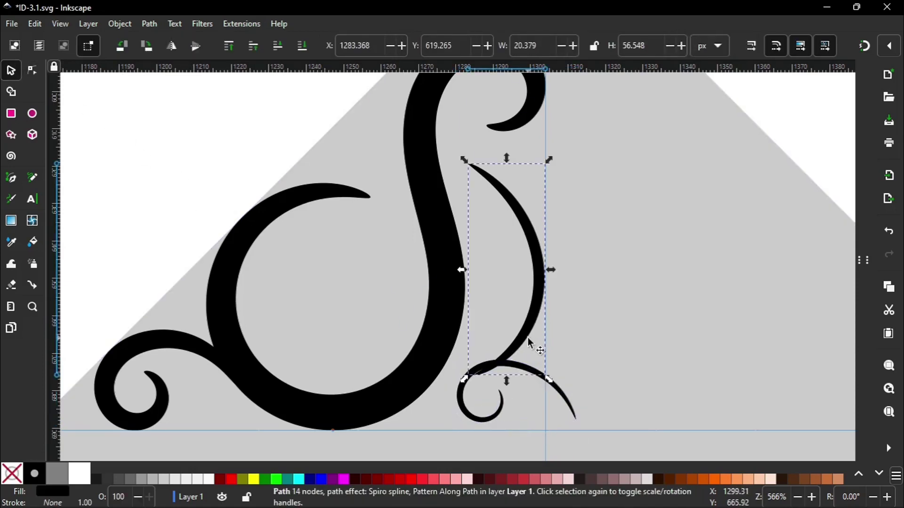
pyautogui.moveTo(456, 158); pyautogui.dragTo(482, 196)
pyautogui.moveTo(499, 231); pyautogui.dragTo(499, 181)
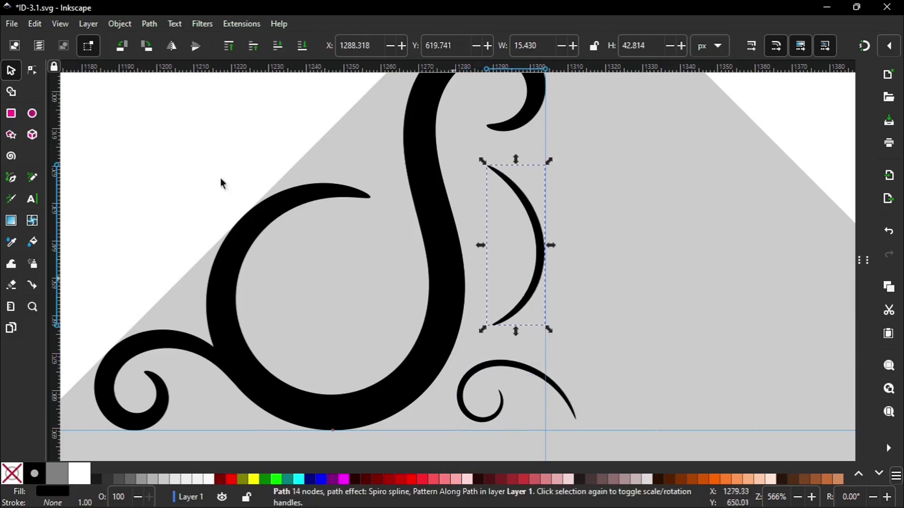
pyautogui.click(32, 70)
pyautogui.moveTo(491, 325); pyautogui.dragTo(487, 345)
pyautogui.press('s')
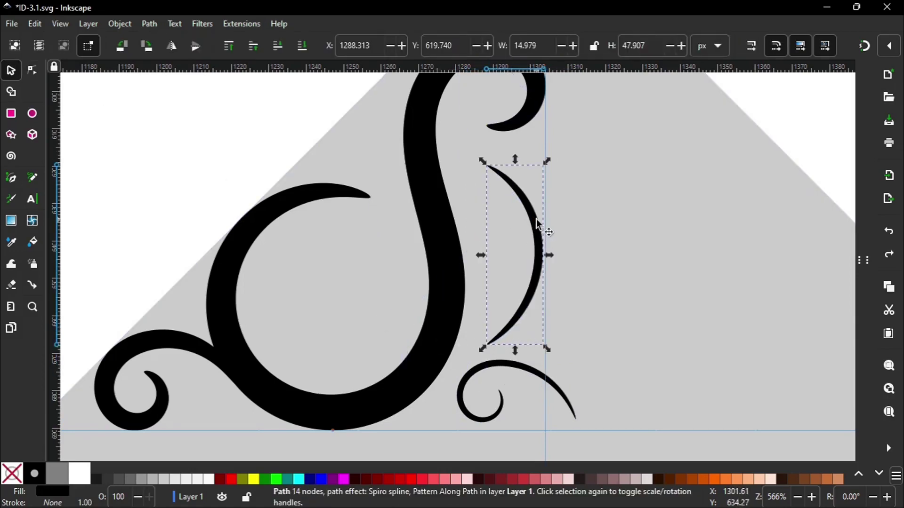
# Duplicate the crescent, scale the copy to about 35 px tall and nest it inside the original's lower half.
pyautogui.hotkey('ctrl', 'd')
pyautogui.moveTo(539, 224); pyautogui.dragTo(588, 223)
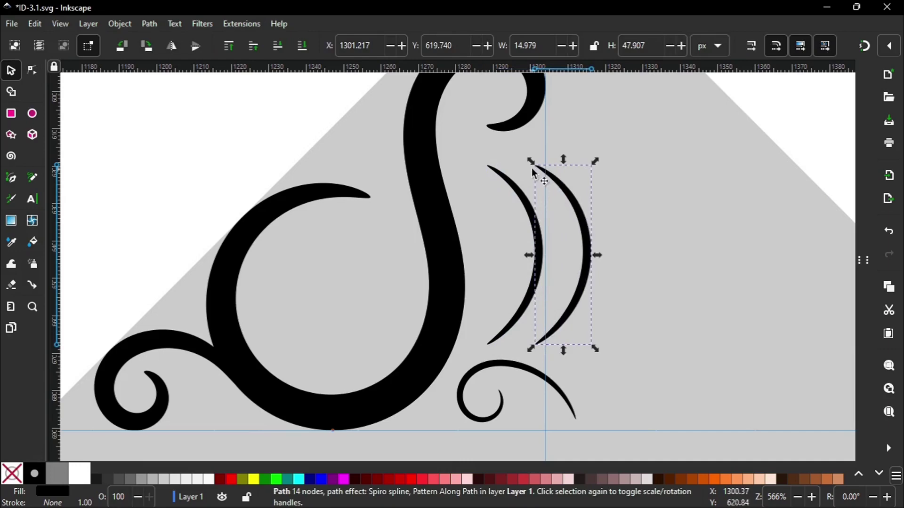
pyautogui.moveTo(532, 171); pyautogui.dragTo(547, 210)
pyautogui.moveTo(590, 293); pyautogui.dragTo(532, 281)
# Rotate the smaller crescent about its lower end until its upper tip lines up under the large crescent's tip.
pyautogui.scroll(2, 532, 280)
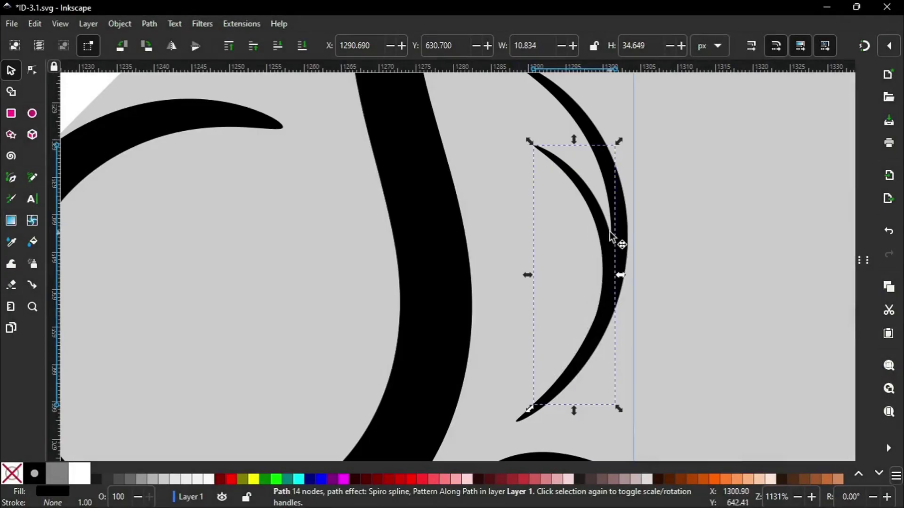
pyautogui.click(603, 231)
pyautogui.moveTo(574, 274); pyautogui.dragTo(559, 388)
pyautogui.moveTo(528, 141); pyautogui.dragTo(511, 146)
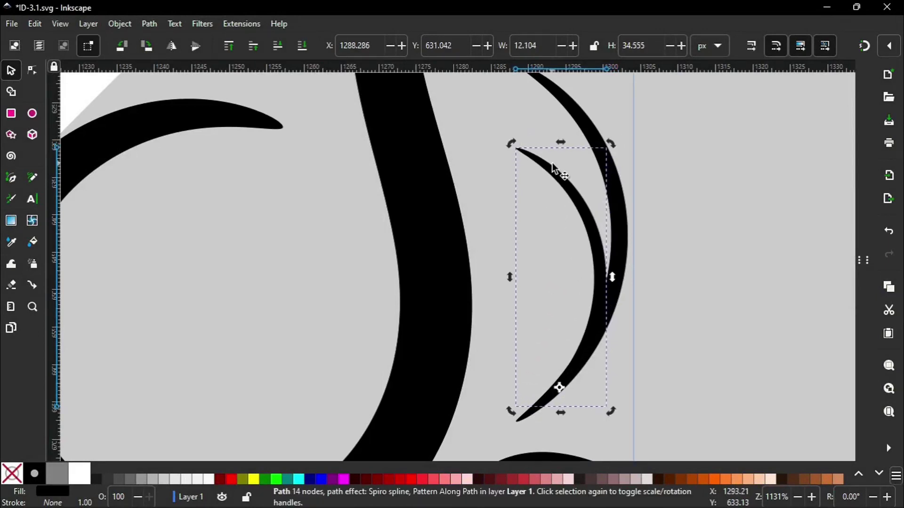
pyautogui.click(81, 89)
# Select both crescents and move them together against the vertical guide.
pyautogui.click(623, 254)
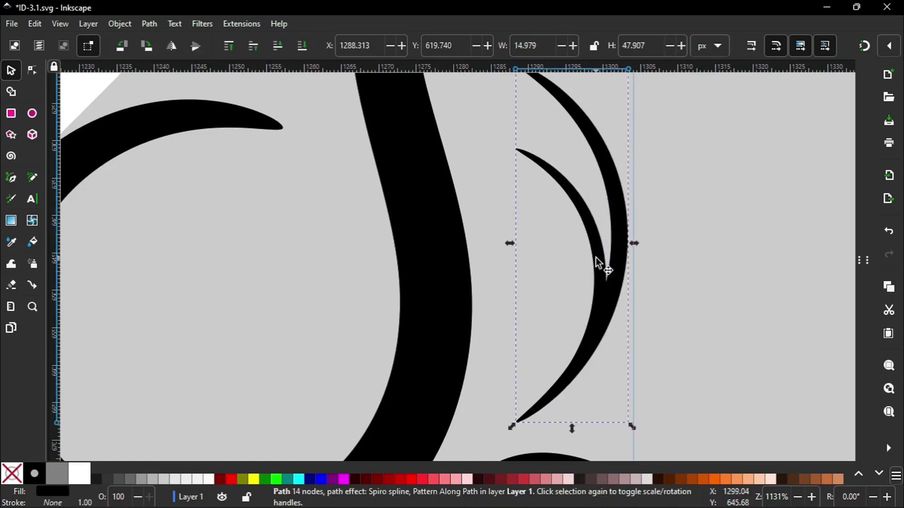
pyautogui.keyDown('shift'); pyautogui.click(596, 259); pyautogui.keyUp('shift')
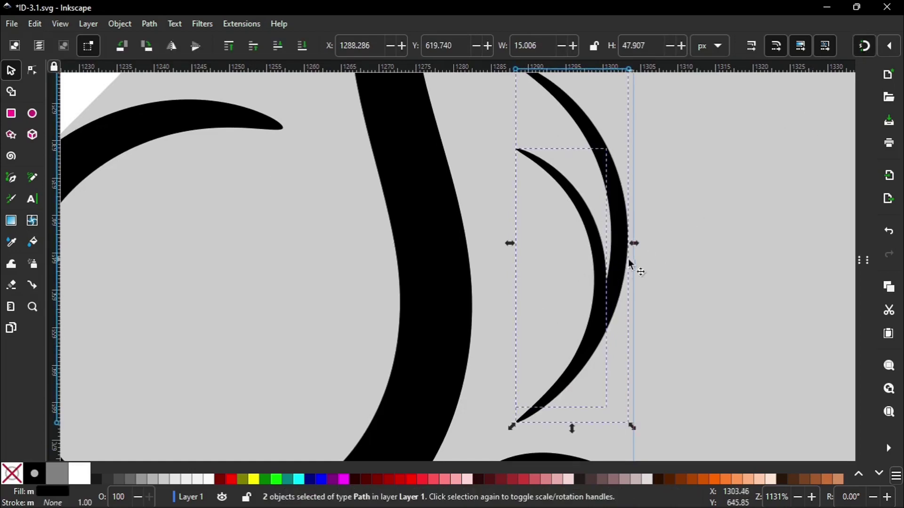
pyautogui.moveTo(618, 261); pyautogui.dragTo(627, 259)
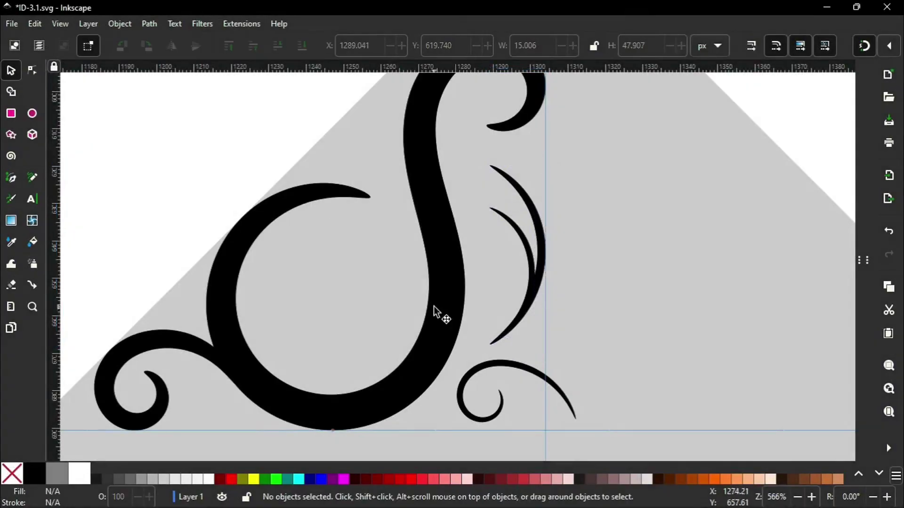
# Raise the top node of the small spiral below the crescents to give it a rounder arch.
pyautogui.click(517, 377)
pyautogui.click(32, 71)
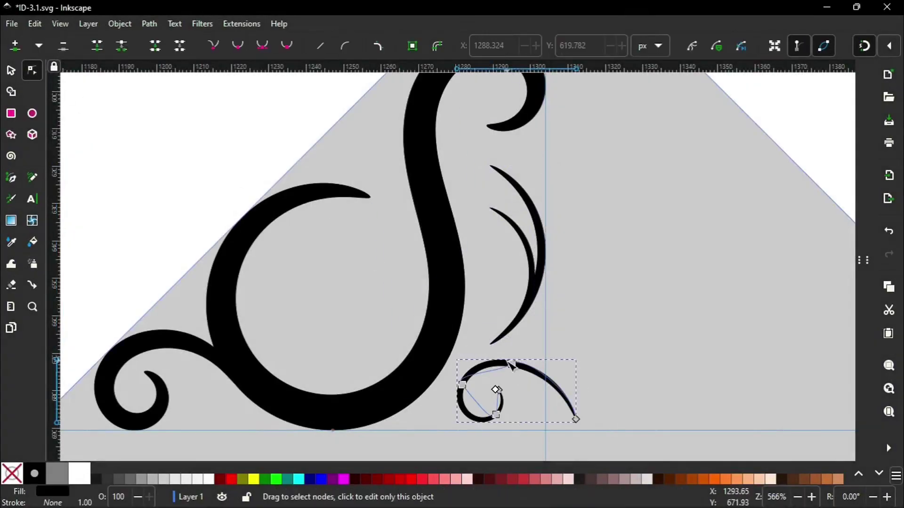
pyautogui.moveTo(516, 361); pyautogui.dragTo(515, 357)
pyautogui.click(574, 380)
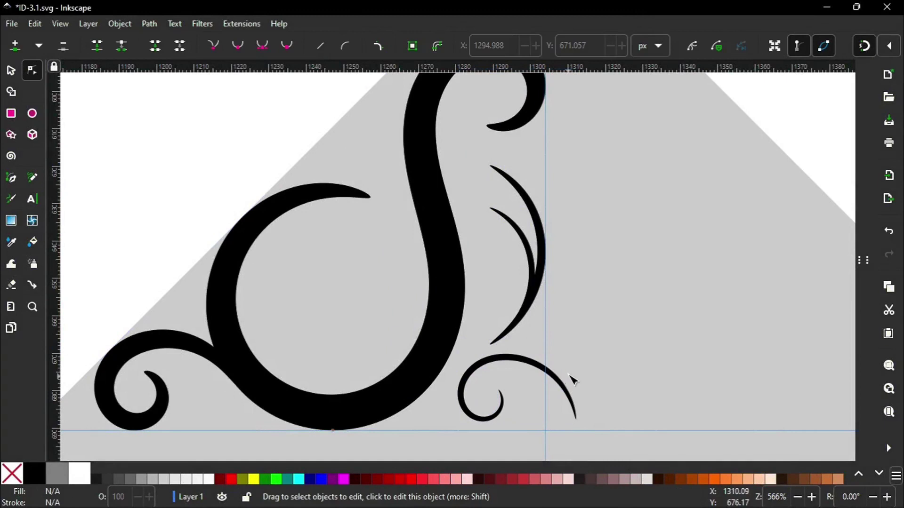
# Adjust the tail node of the small spiral below the crescents and thicken its stroke slightly.
pyautogui.click(484, 414)
pyautogui.scroll(2, 485, 413)
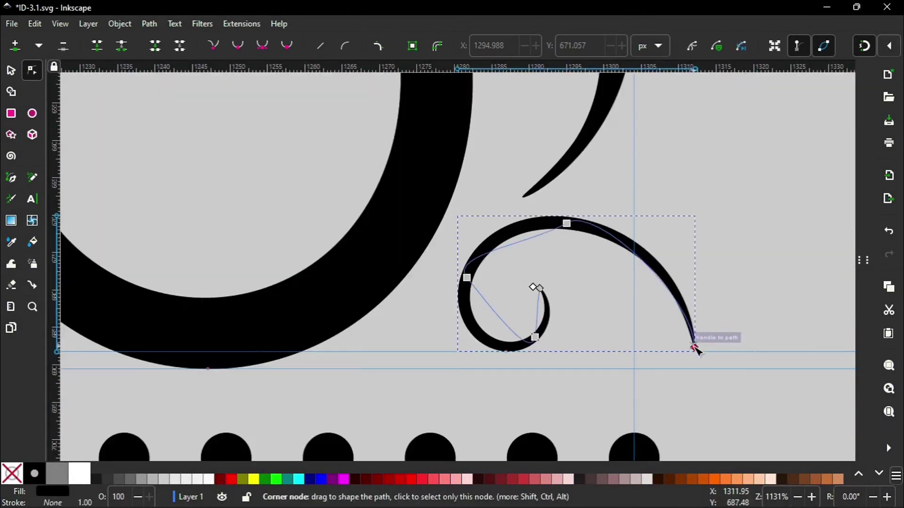
pyautogui.click(695, 348)
pyautogui.click(713, 309)
pyautogui.press('-')
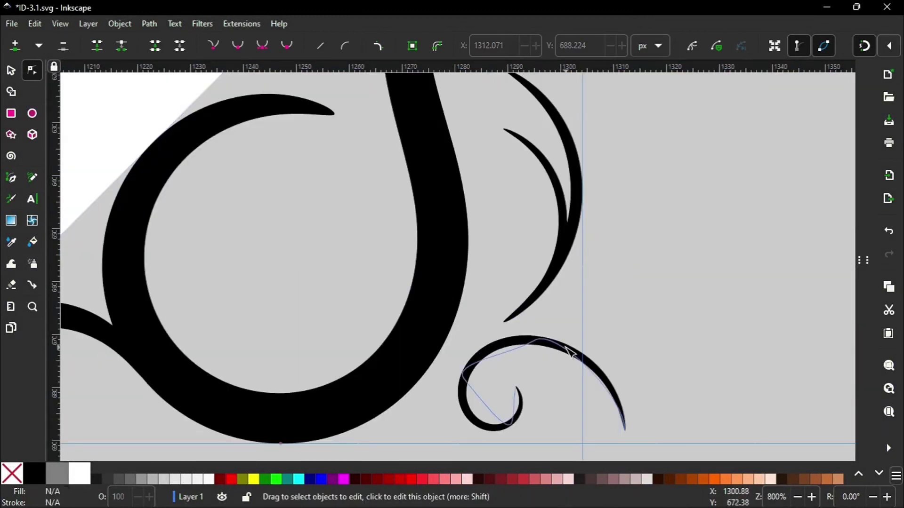
pyautogui.click(571, 352)
pyautogui.click(509, 385)
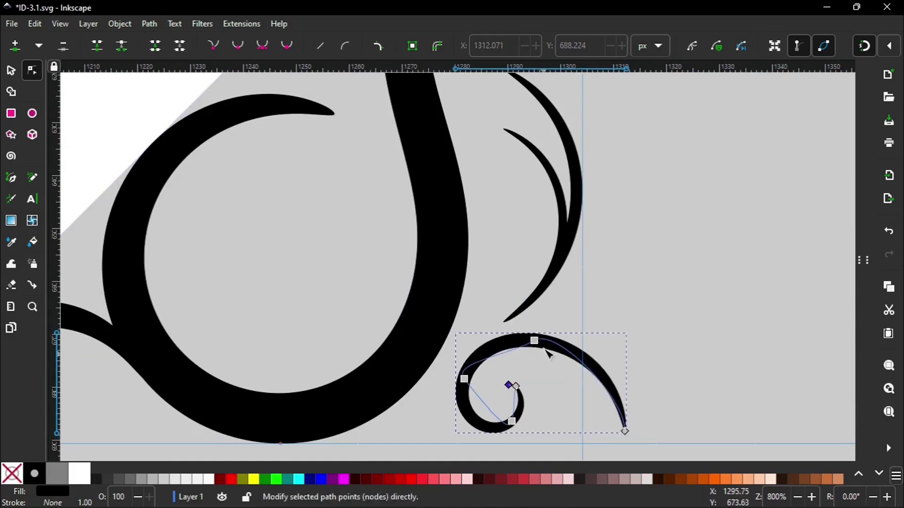
# Slightly thicken the strokes of the inner and outer crescents.
pyautogui.scroll(3, 547, 354)
pyautogui.click(565, 298)
pyautogui.scroll(3, 504, 183)
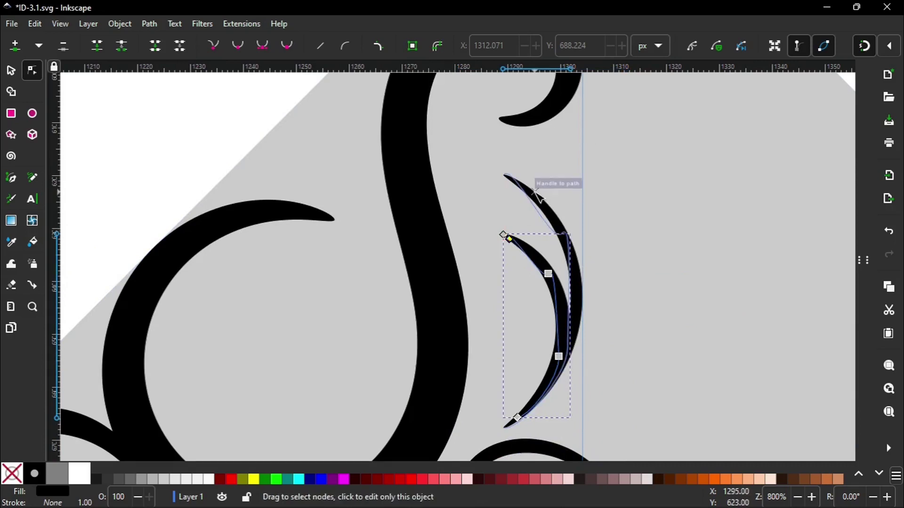
pyautogui.click(515, 188)
pyautogui.click(509, 179)
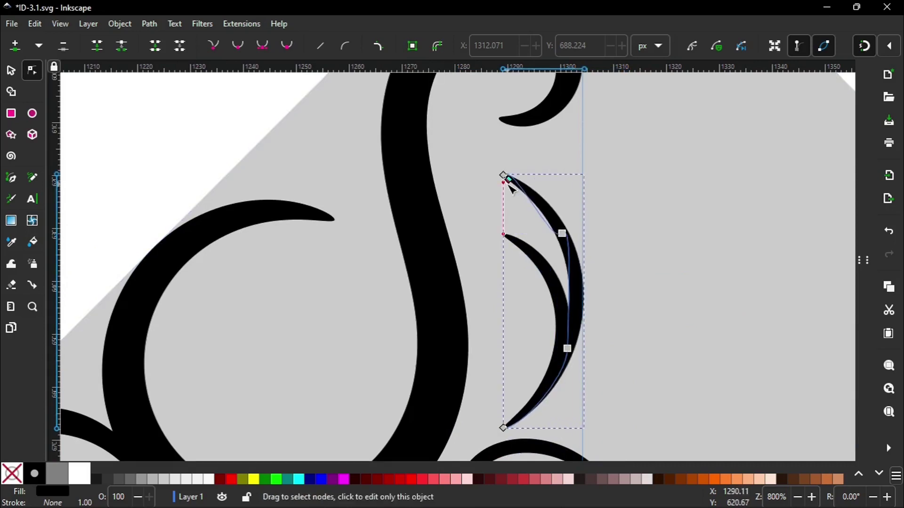
pyautogui.click(201, 120)
# Select both thickened crescents and nudge them back to touch the vertical guide.
pyautogui.press('s')
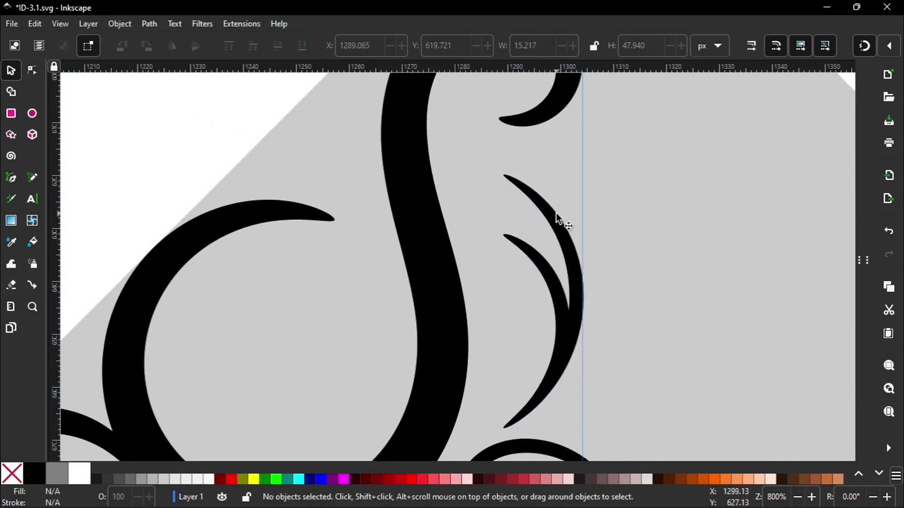
pyautogui.click(558, 219)
pyautogui.keyDown('shift'); pyautogui.click(549, 275); pyautogui.keyUp('shift')
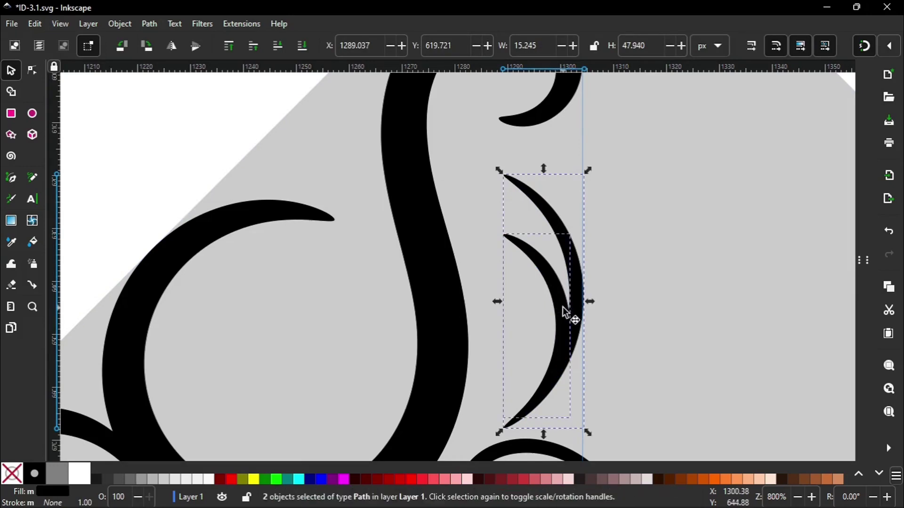
pyautogui.moveTo(566, 324); pyautogui.dragTo(563, 323)
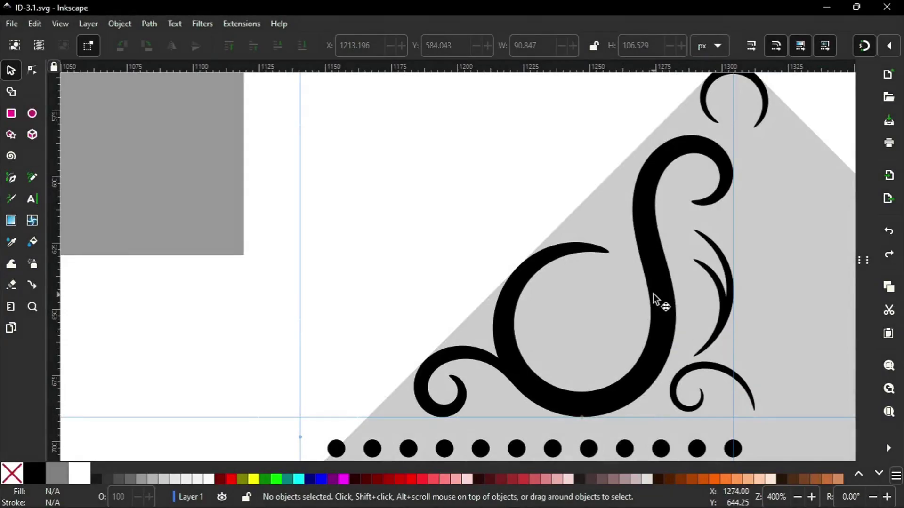
# Thin the stroke of the large S-shaped swirl.
pyautogui.click(657, 295)
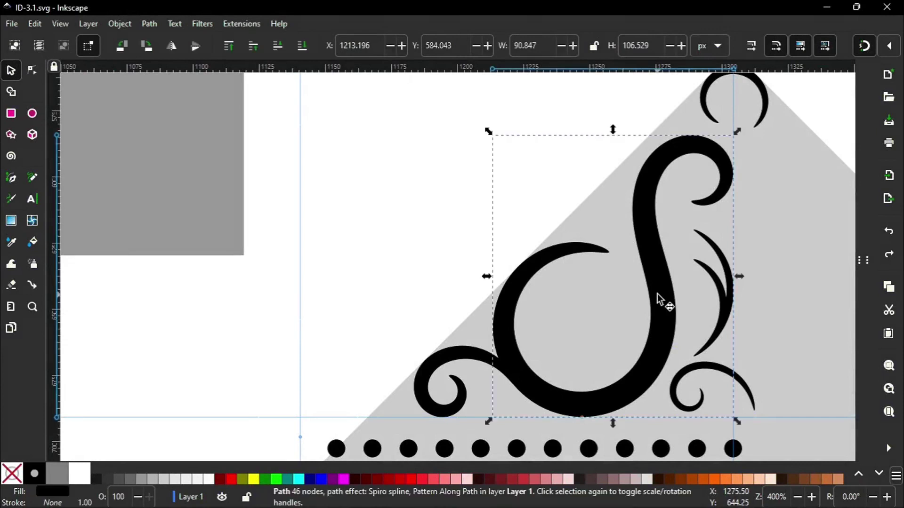
pyautogui.click(32, 71)
pyautogui.moveTo(625, 254); pyautogui.dragTo(616, 252)
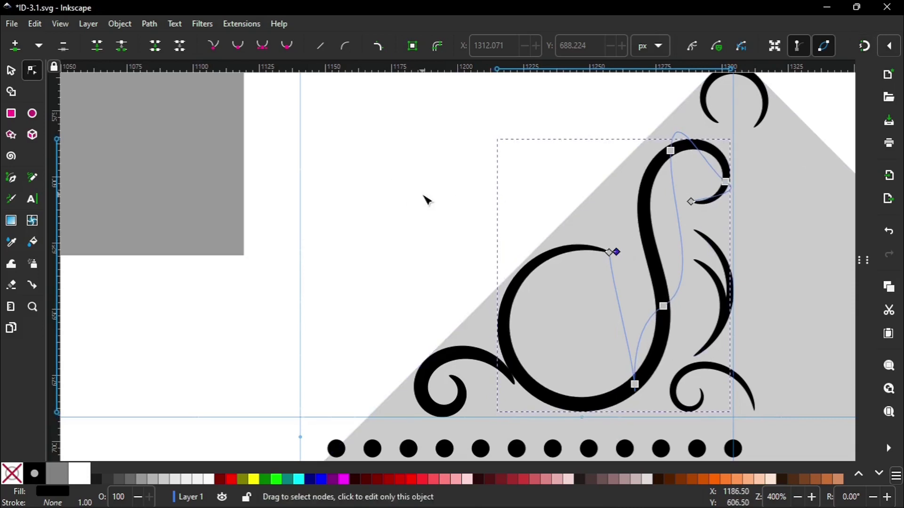
# Slightly thin the stroke of the small spiral near the diamond's left corner.
pyautogui.click(443, 379)
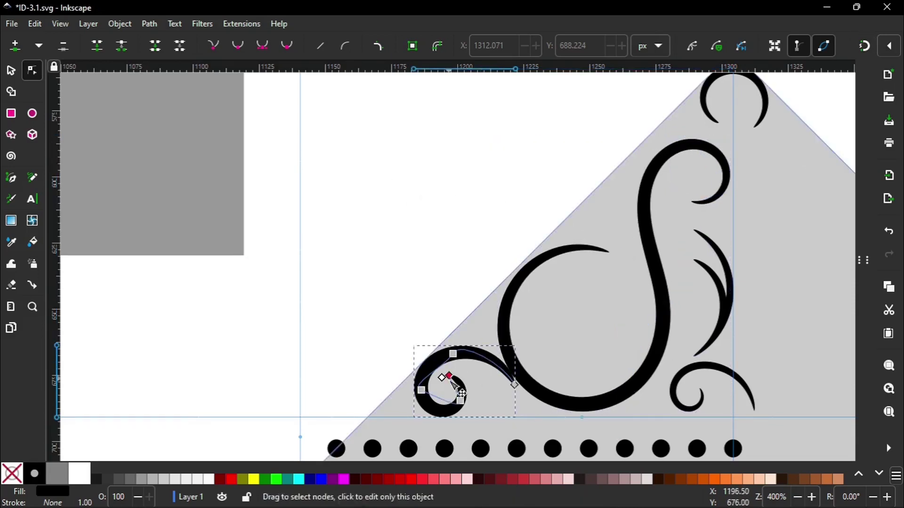
pyautogui.moveTo(442, 379); pyautogui.dragTo(444, 376)
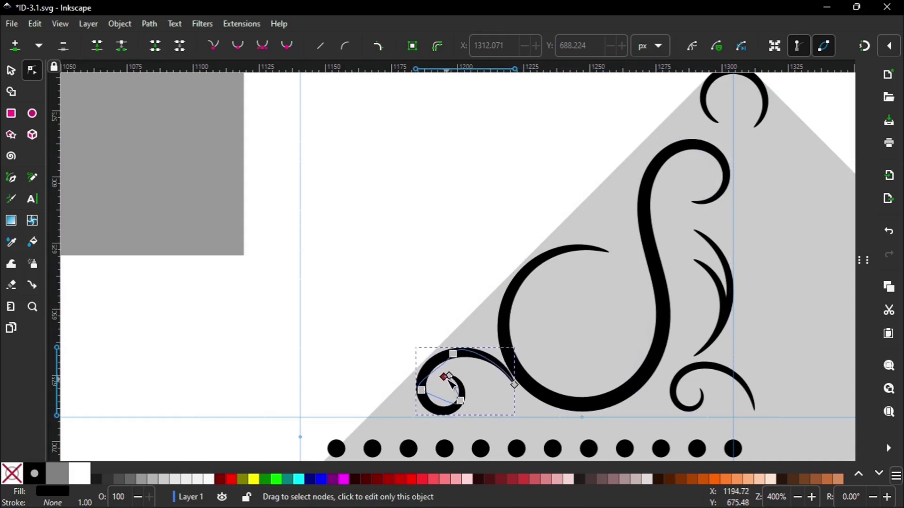
pyautogui.press('s')
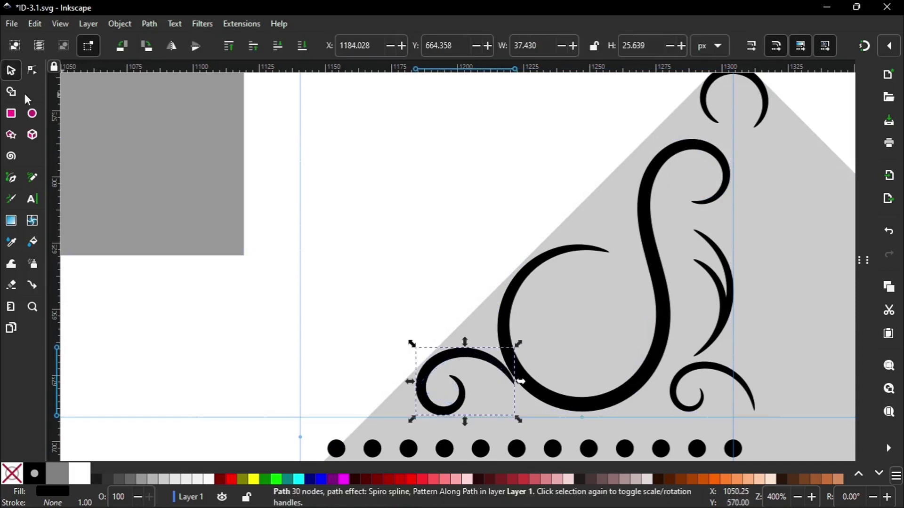
# Nudge the left spiral toward the diamond's edge and shift the S-shaped swirl left to meet its tail.
pyautogui.scroll(2, 425, 369)
pyautogui.moveTo(377, 307); pyautogui.dragTo(376, 308)
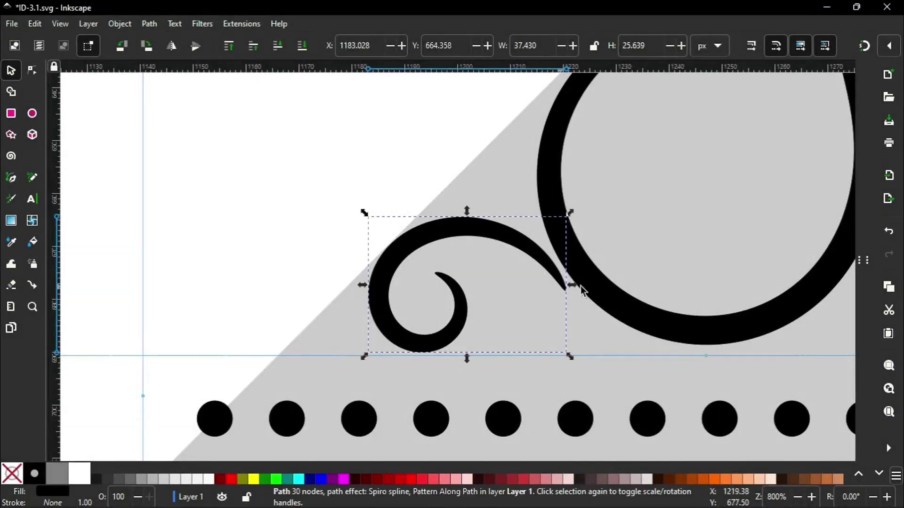
pyautogui.click(619, 301)
pyautogui.moveTo(641, 317); pyautogui.dragTo(623, 309)
pyautogui.scroll(-2, 351, 153)
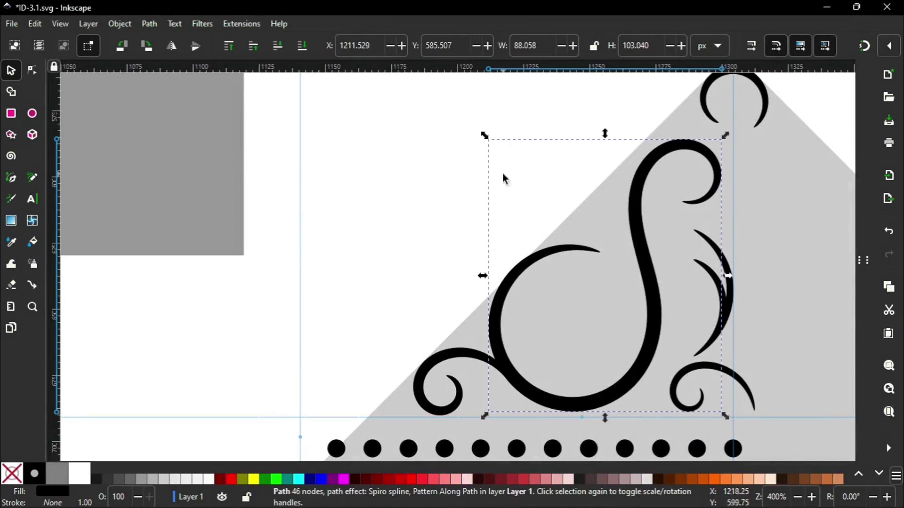
# Move the S-shaped swirl's rotation centre into its large loop and rotate it slightly clockwise until the upper curl meets the vertical guide.
pyautogui.click(652, 266)
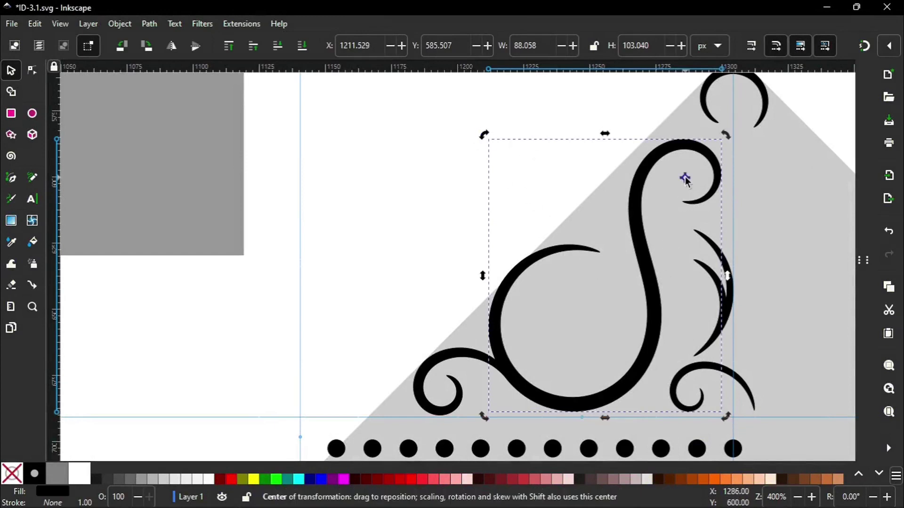
pyautogui.moveTo(685, 178); pyautogui.dragTo(569, 324)
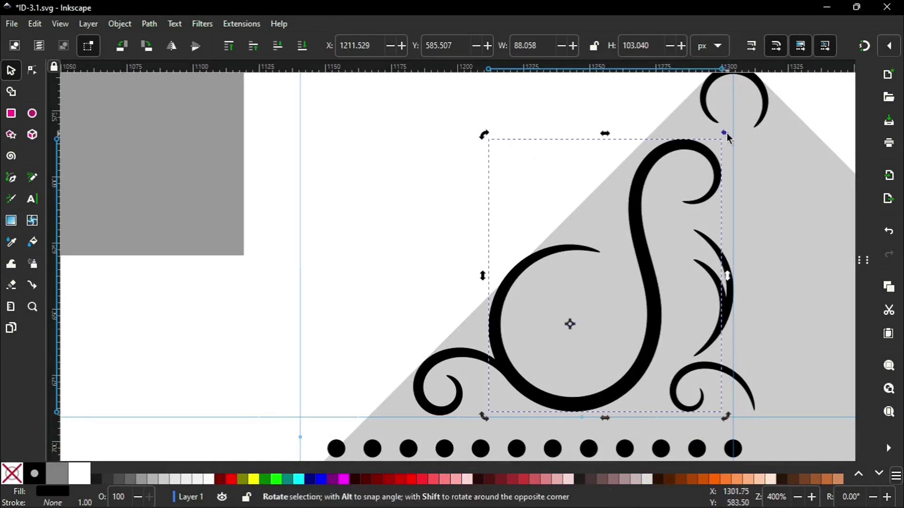
pyautogui.moveTo(727, 132); pyautogui.dragTo(741, 143)
pyautogui.scroll(1, 843, 269)
pyautogui.moveTo(693, 93); pyautogui.dragTo(695, 94)
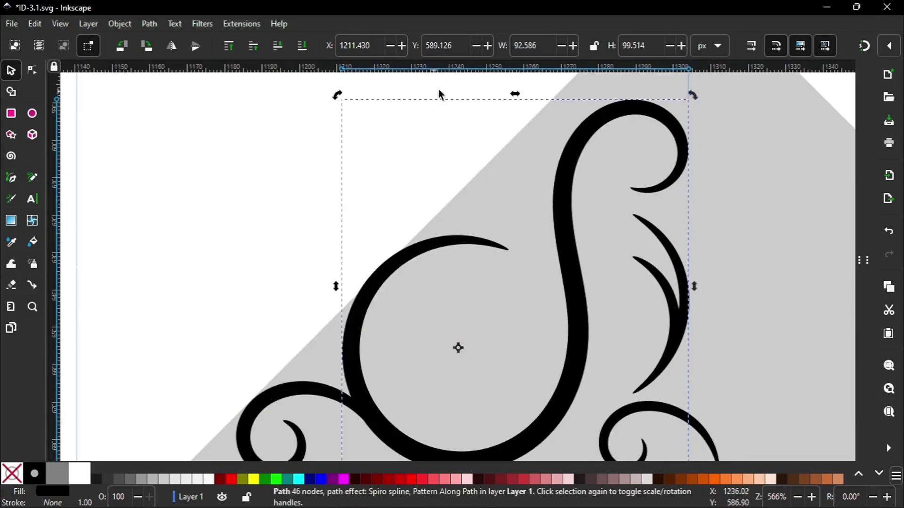
# Shift the end node of the S-shaped swirl's large loop slightly so the loop fits inside the diamond's edge.
pyautogui.click(512, 102)
pyautogui.click(459, 237)
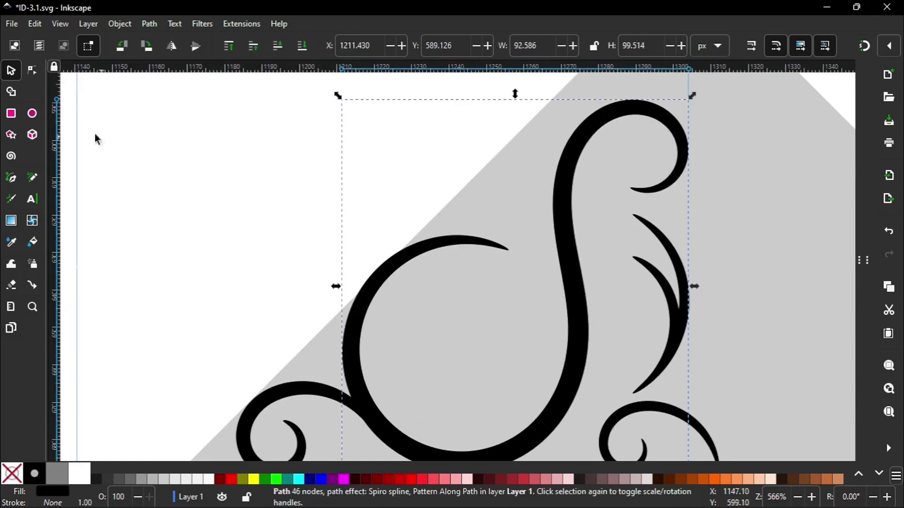
pyautogui.click(32, 70)
pyautogui.moveTo(514, 251); pyautogui.dragTo(515, 250)
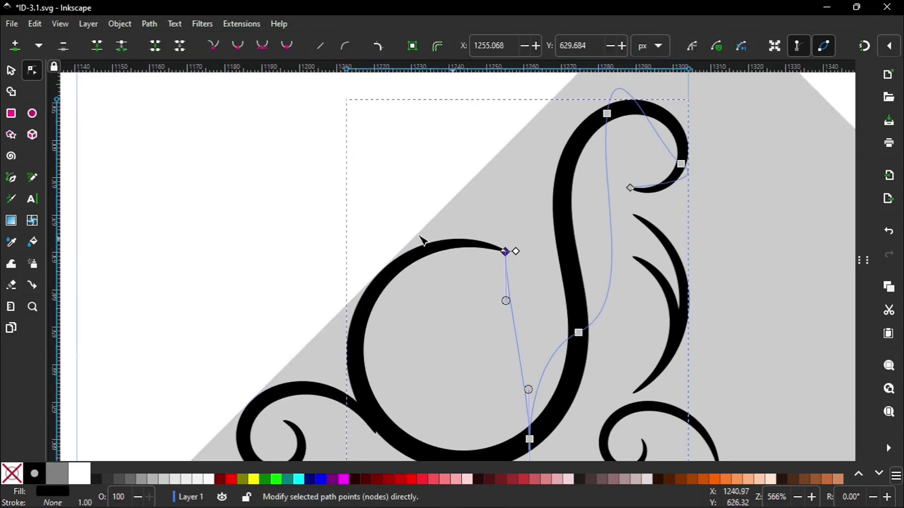
# Adjust the tail end node of the left spiral so it blends smoothly into the S-shaped swirl's outline.
pyautogui.click(302, 395)
pyautogui.scroll(2, 375, 435)
pyautogui.moveTo(298, 250); pyautogui.dragTo(298, 249)
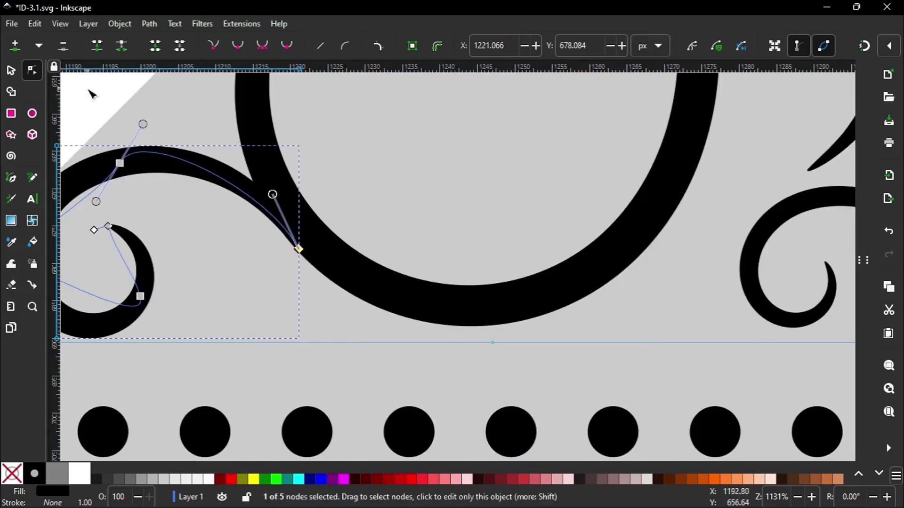
pyautogui.click(108, 94)
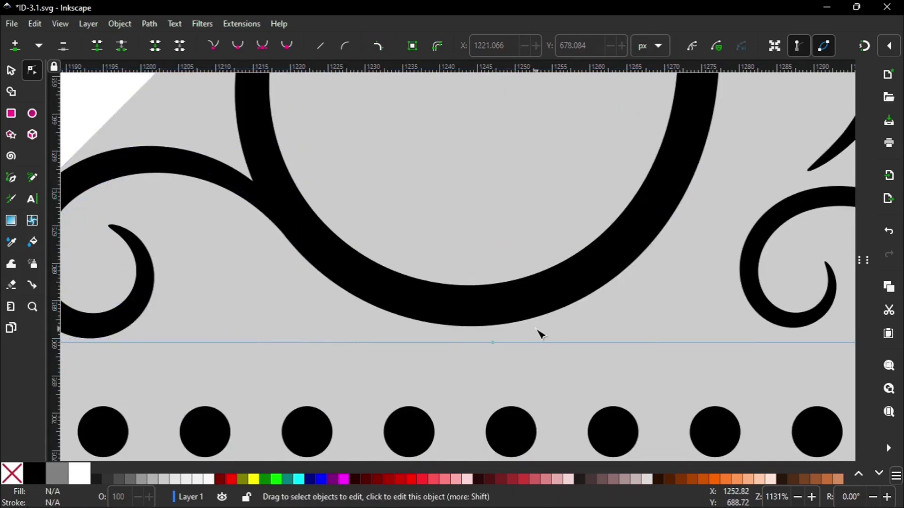
pyautogui.scroll(-2, 541, 333)
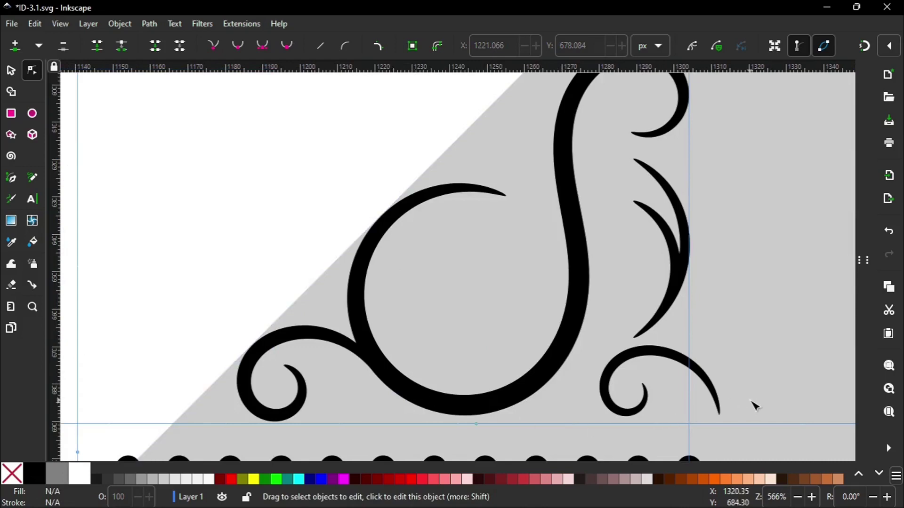
pyautogui.scroll(4, 754, 406)
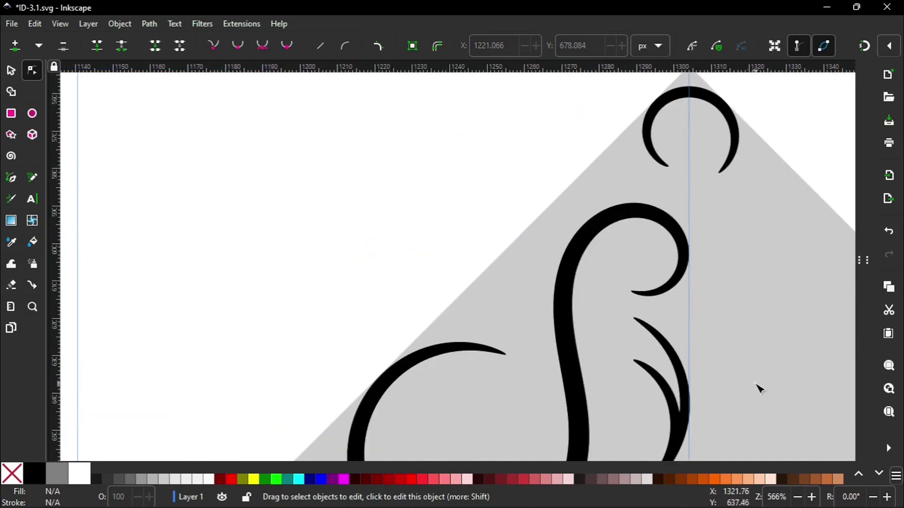
pyautogui.scroll(1, 743, 380)
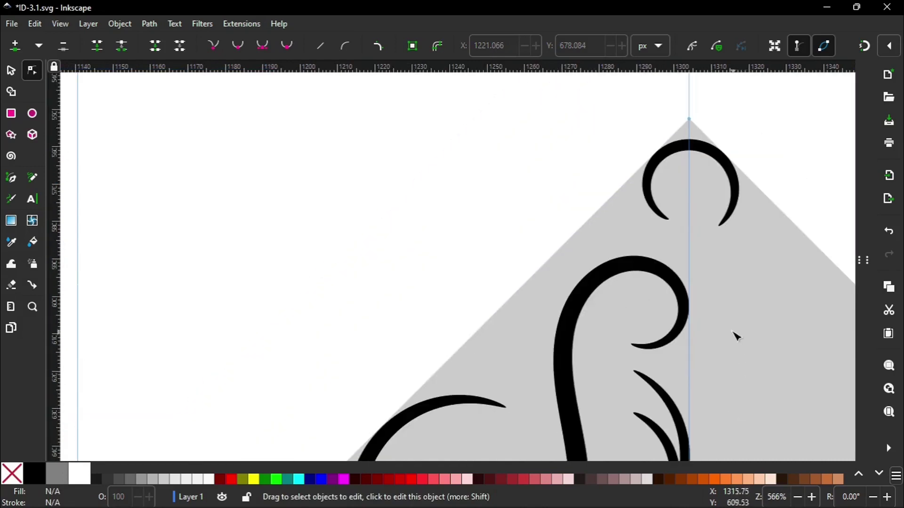
pyautogui.scroll(-2, 558, 170)
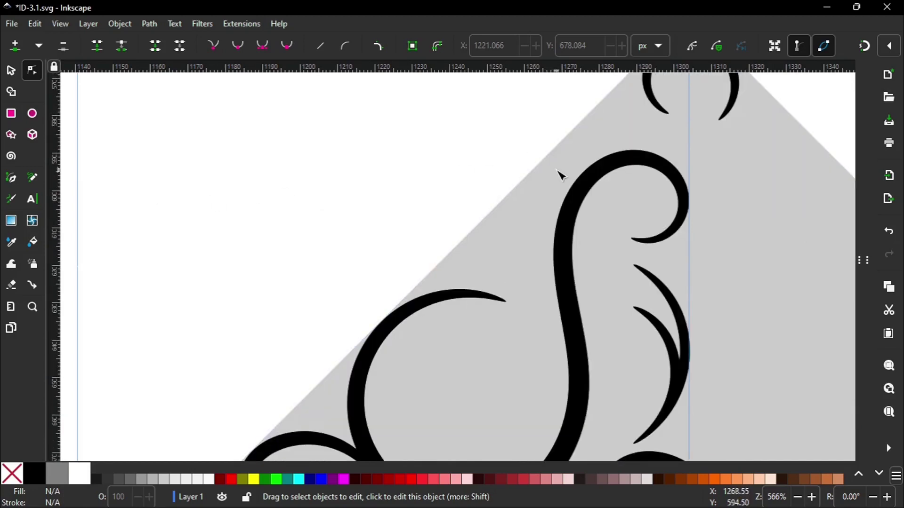
pyautogui.press('-')
# Convert the S-shaped swirl, both spirals, both thin crescents and the crescent at the diamond's apex to plain outlines with Stroke to Path.
pyautogui.click(11, 71)
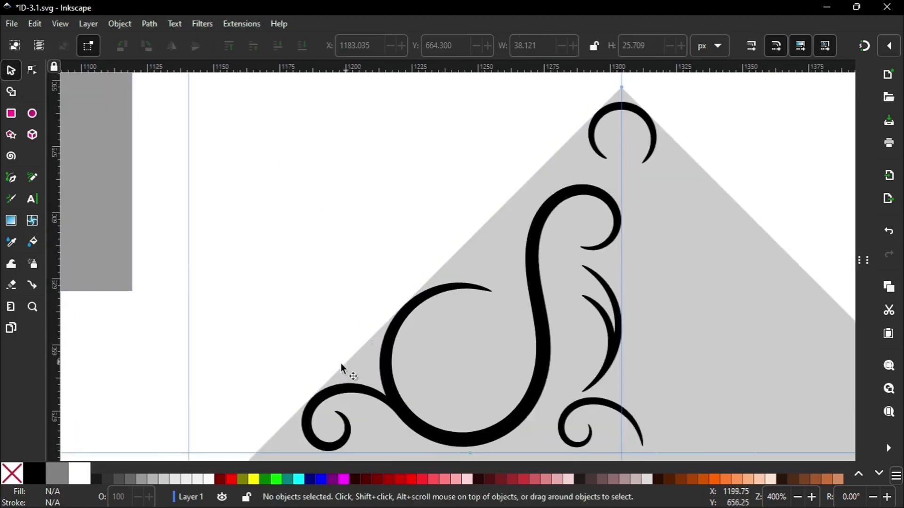
pyautogui.click(343, 391)
pyautogui.keyDown('shift'); pyautogui.click(450, 437); pyautogui.keyUp('shift')
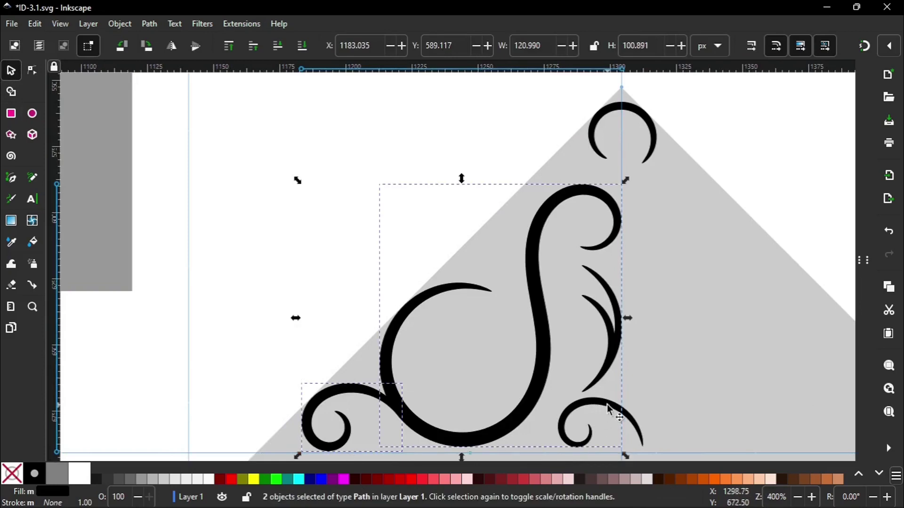
pyautogui.keyDown('shift'); pyautogui.click(609, 407); pyautogui.keyUp('shift')
pyautogui.keyDown('shift'); pyautogui.click(612, 348); pyautogui.keyUp('shift')
pyautogui.keyDown('shift'); pyautogui.click(606, 293); pyautogui.keyUp('shift')
pyautogui.keyDown('shift'); pyautogui.click(649, 126); pyautogui.keyUp('shift')
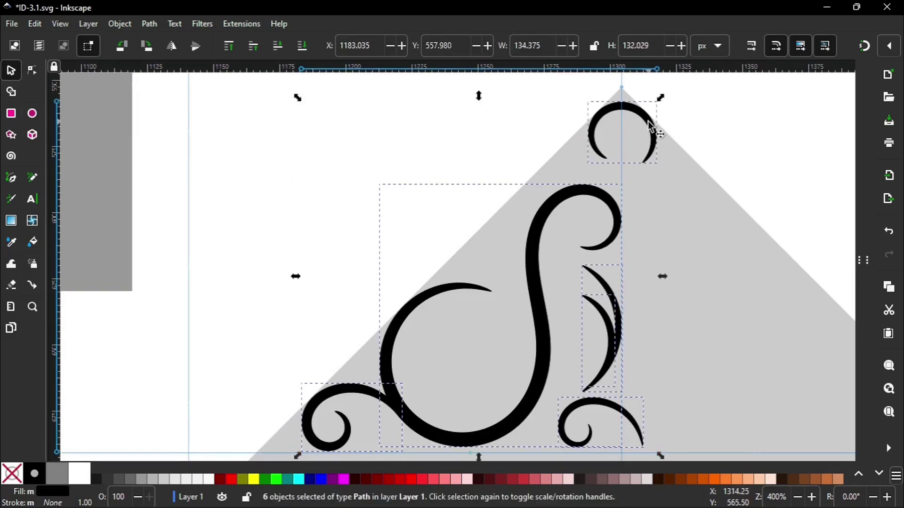
pyautogui.click(31, 71)
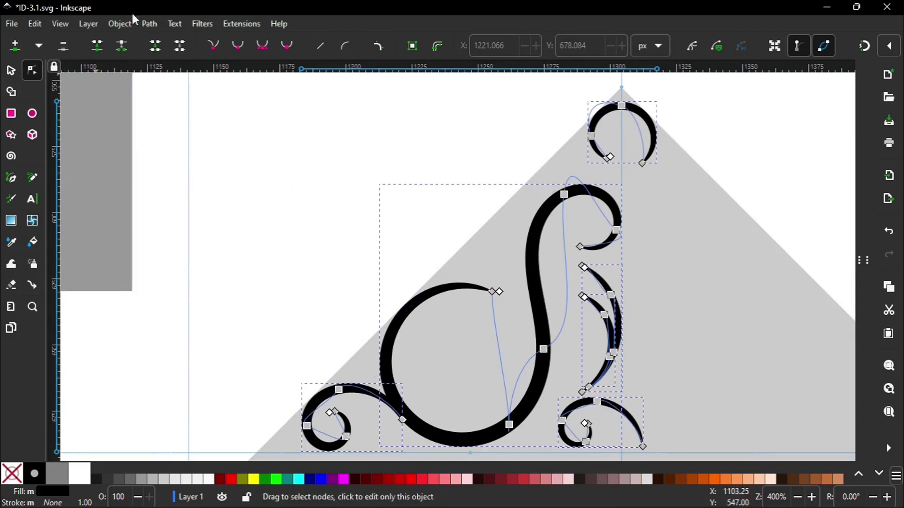
pyautogui.click(151, 25)
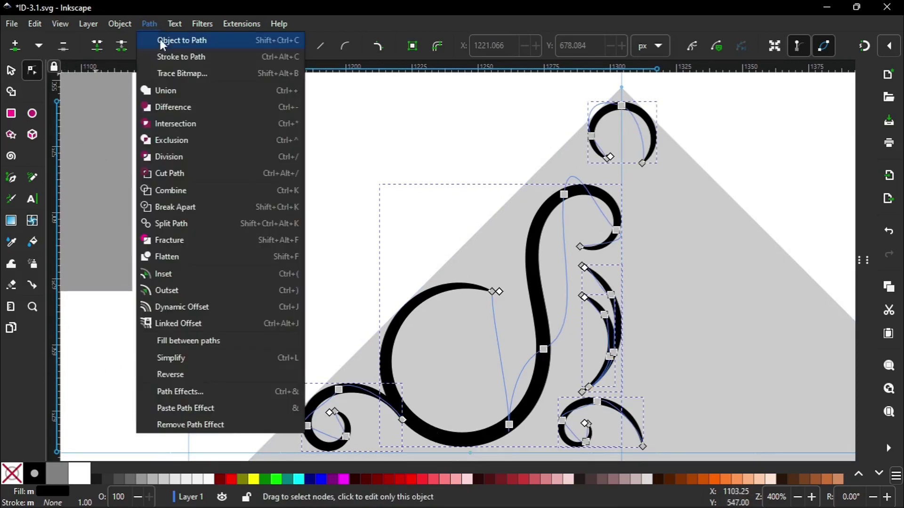
pyautogui.click(208, 57)
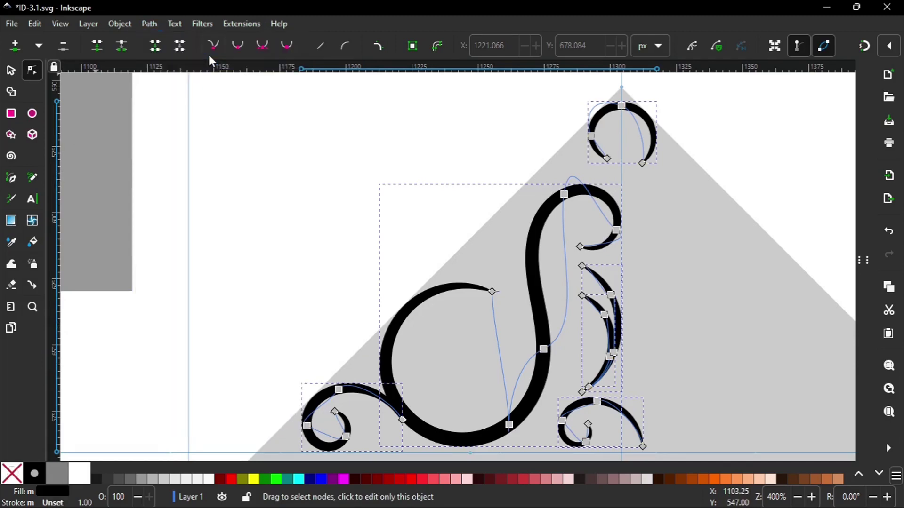
pyautogui.click(10, 71)
pyautogui.click(32, 71)
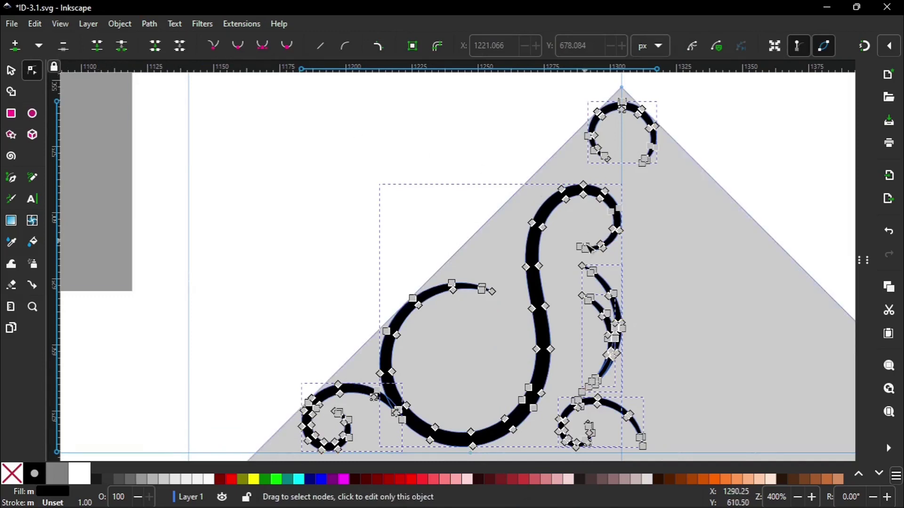
pyautogui.click(11, 70)
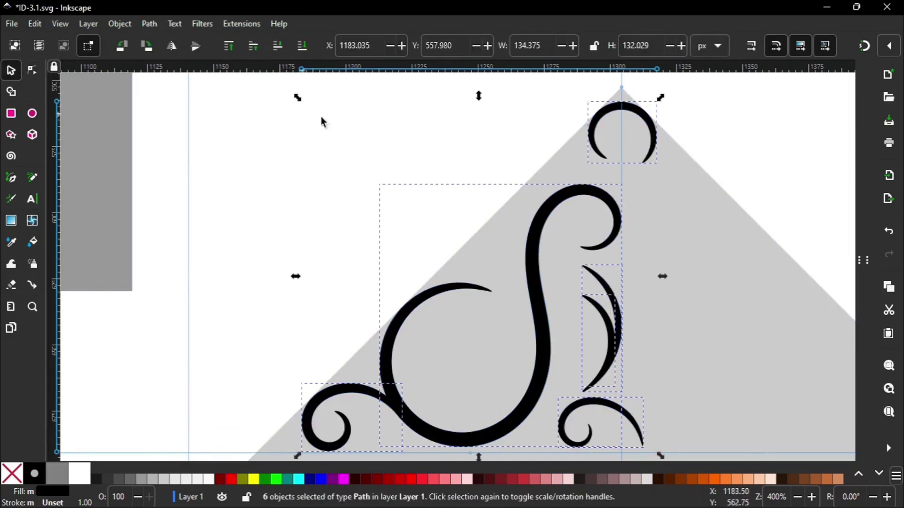
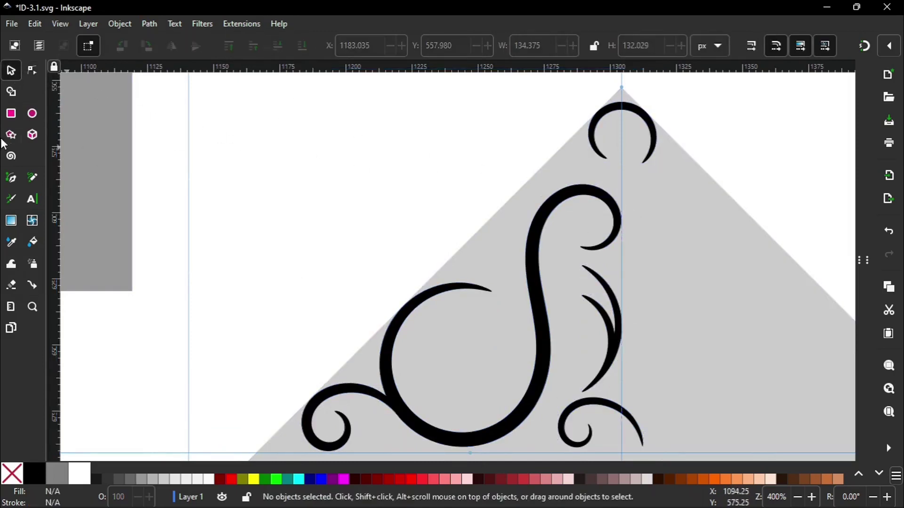
# Draw a 43.25 px black square and snap it to the vertical guide at the diamond's apex, covering the apex crescent's right half.
pyautogui.moveTo(222, 117); pyautogui.dragTo(363, 237)
pyautogui.press('s')
pyautogui.moveTo(228, 155)
pyautogui.mouseDown()
pyautogui.moveTo(526, 154)
pyautogui.moveTo(659, 118)
pyautogui.moveTo(647, 105)
pyautogui.mouseUp()
pyautogui.click(777, 121)
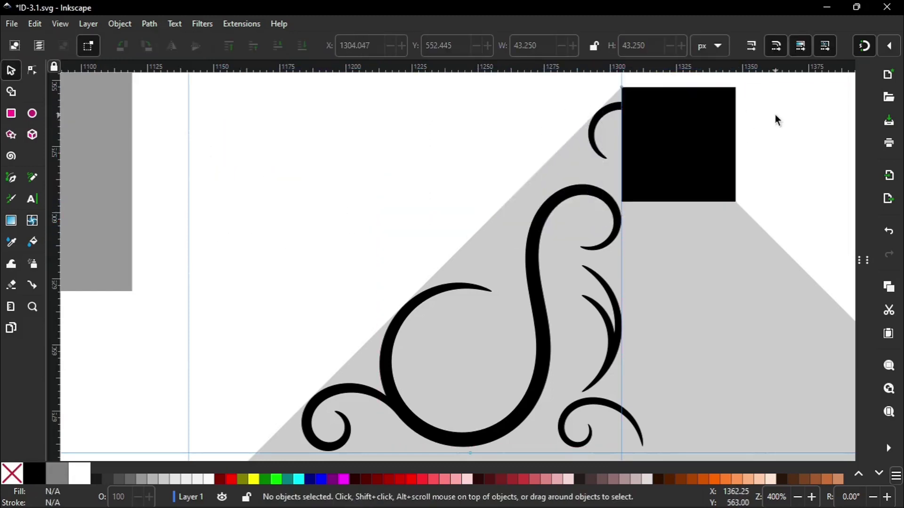
# Subtract the square from the apex crescent with Difference, leaving only the half left of the vertical guide.
pyautogui.click(619, 117)
pyautogui.keyDown('shift'); pyautogui.click(696, 134); pyautogui.keyUp('shift')
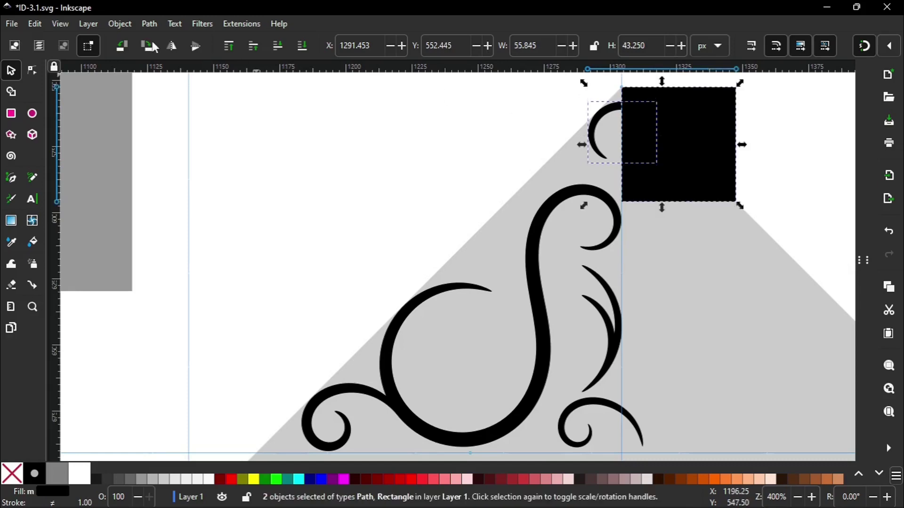
pyautogui.click(150, 24)
pyautogui.click(178, 112)
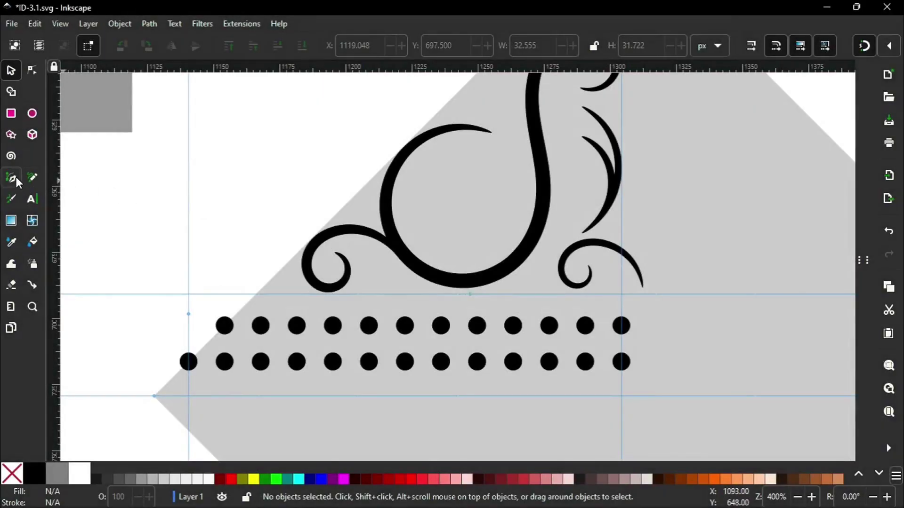
# With the Pen in regular Bezier mode and shape None, draw a closed triangle along the diamond's edge over the lower row's first dot.
pyautogui.click(14, 178)
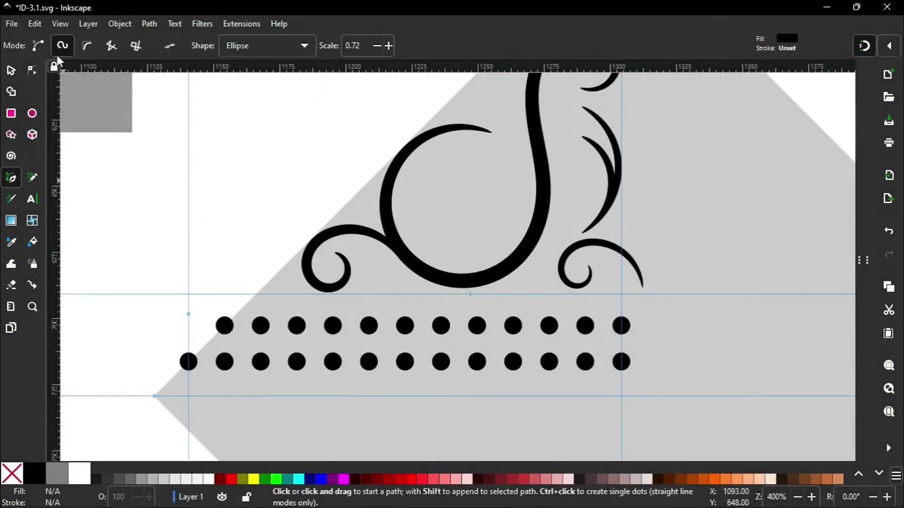
pyautogui.click(45, 47)
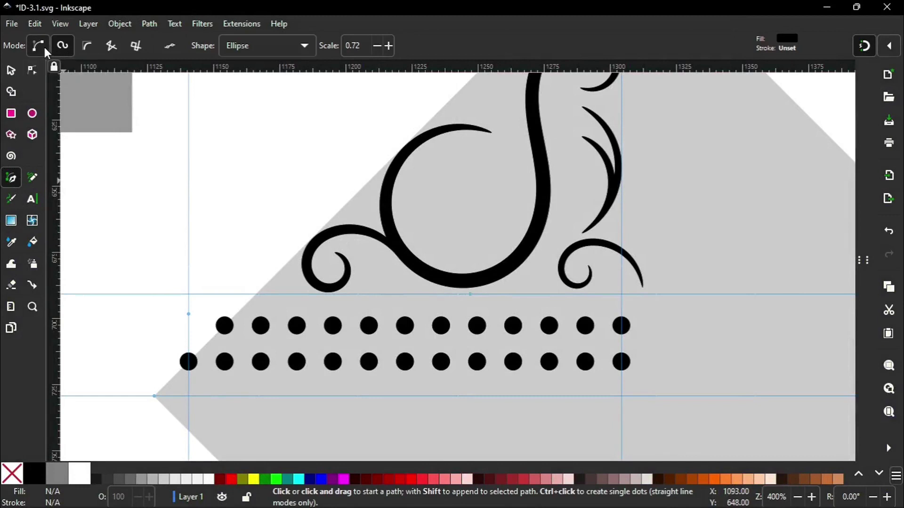
pyautogui.click(244, 48)
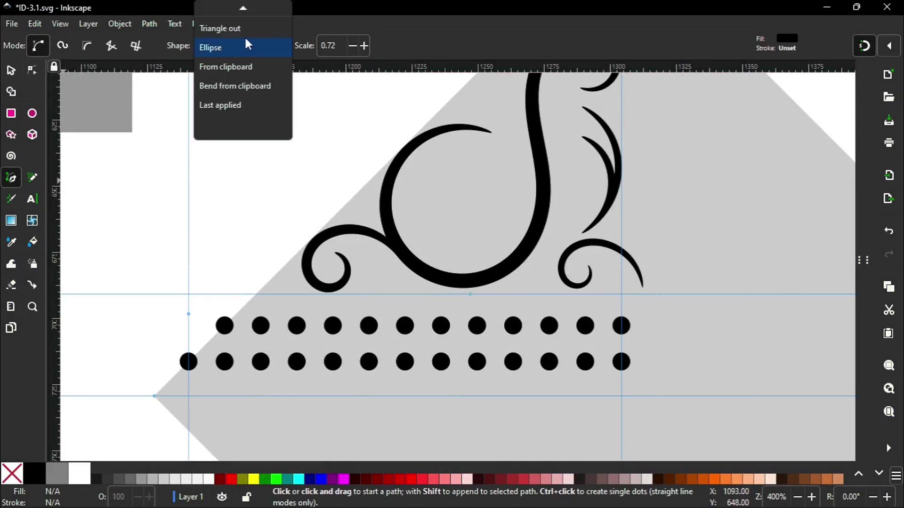
pyautogui.click(237, 19)
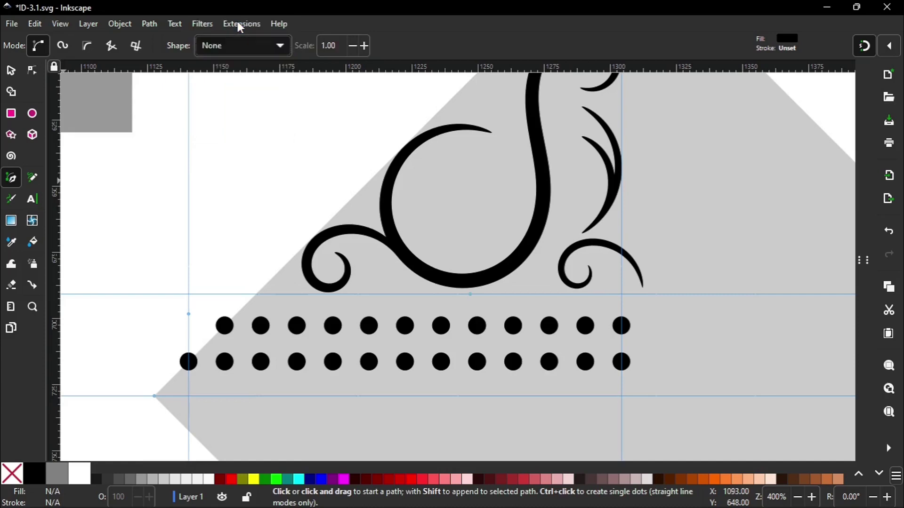
pyautogui.click(154, 396)
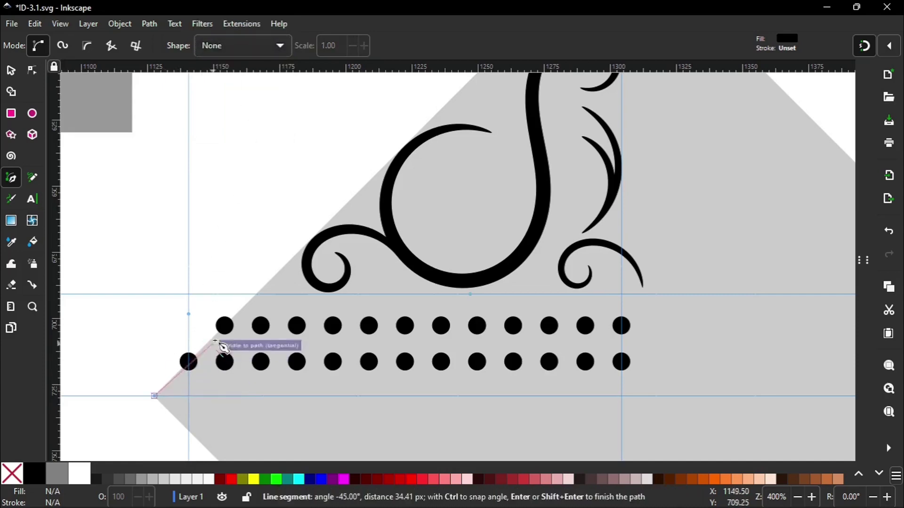
pyautogui.click(218, 332)
pyautogui.click(121, 317)
pyautogui.click(154, 396)
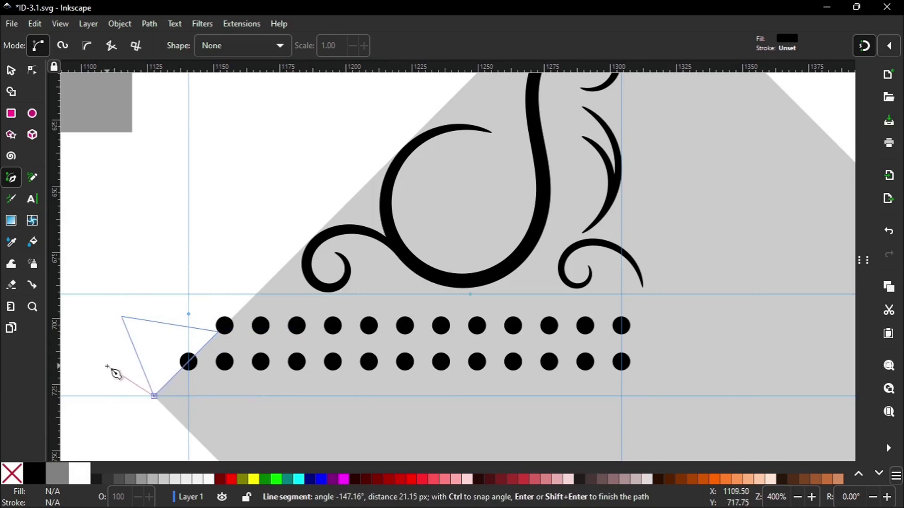
pyautogui.press('Return')
# Subtract the triangle from the lower row's first dot with Difference to trim it along the diamond's edge.
pyautogui.click(10, 71)
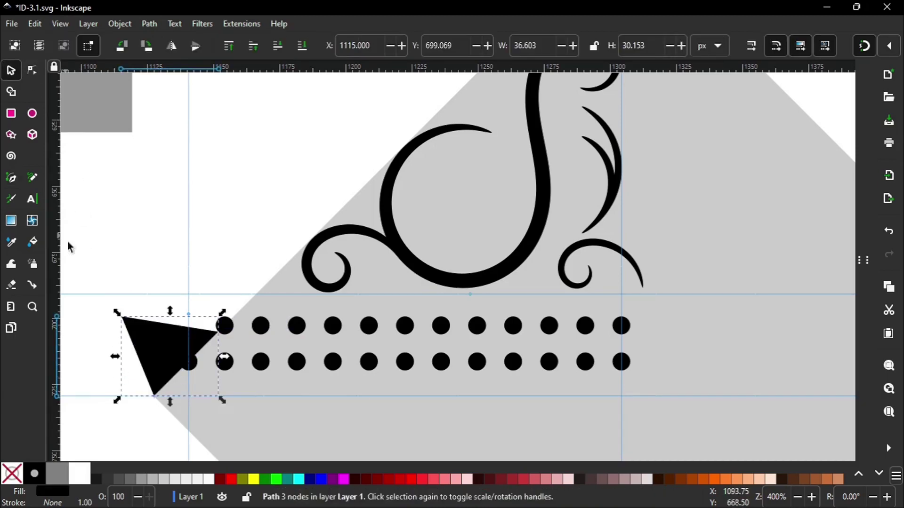
pyautogui.keyDown('shift'); pyautogui.click(197, 369); pyautogui.keyUp('shift')
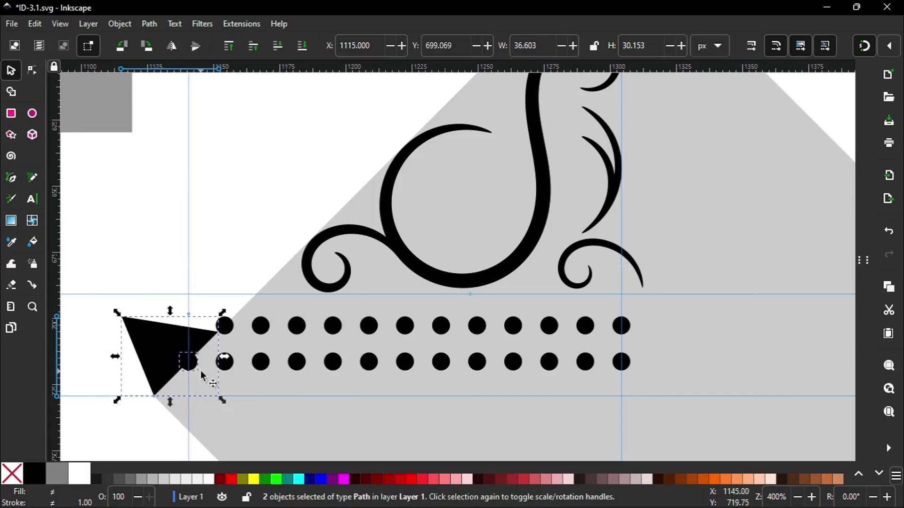
pyautogui.click(149, 24)
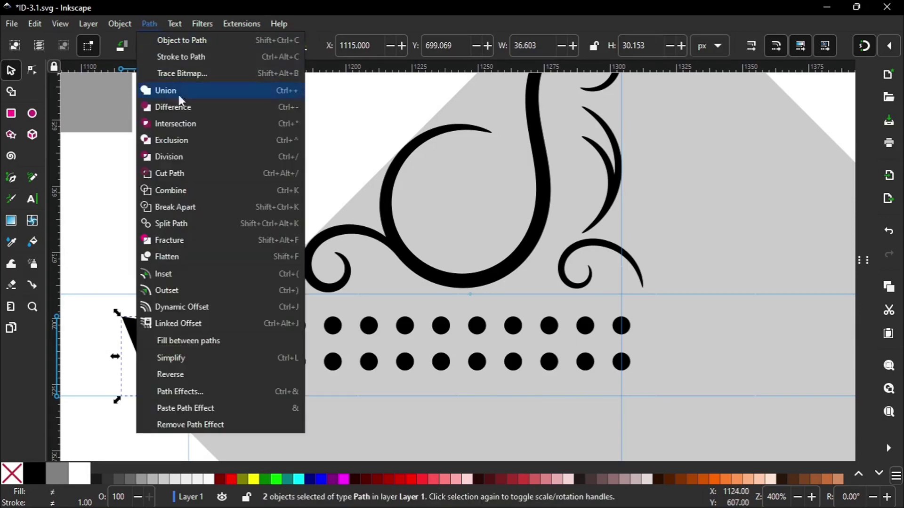
pyautogui.click(185, 107)
pyautogui.click(203, 143)
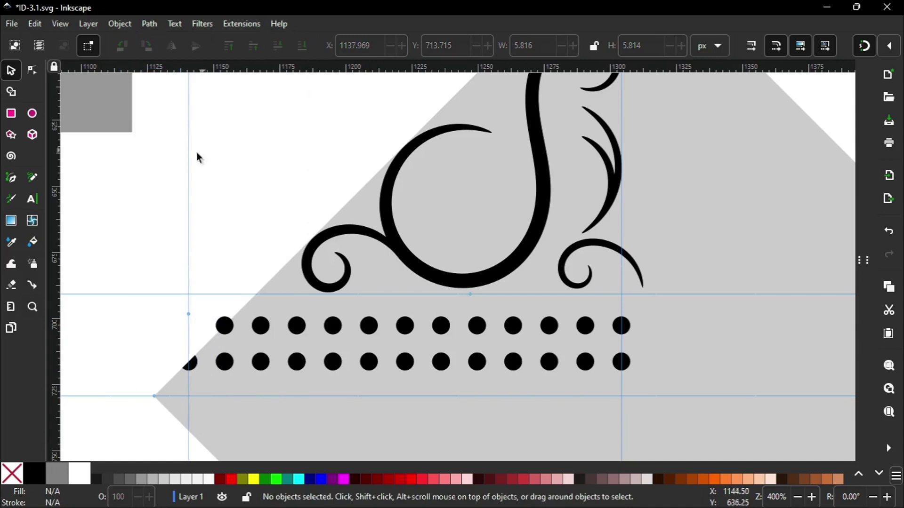
# Draw a closed triangle along the diamond's edge, up to the horizontal guide, covering the outer part of the upper row's first dot.
pyautogui.click(11, 178)
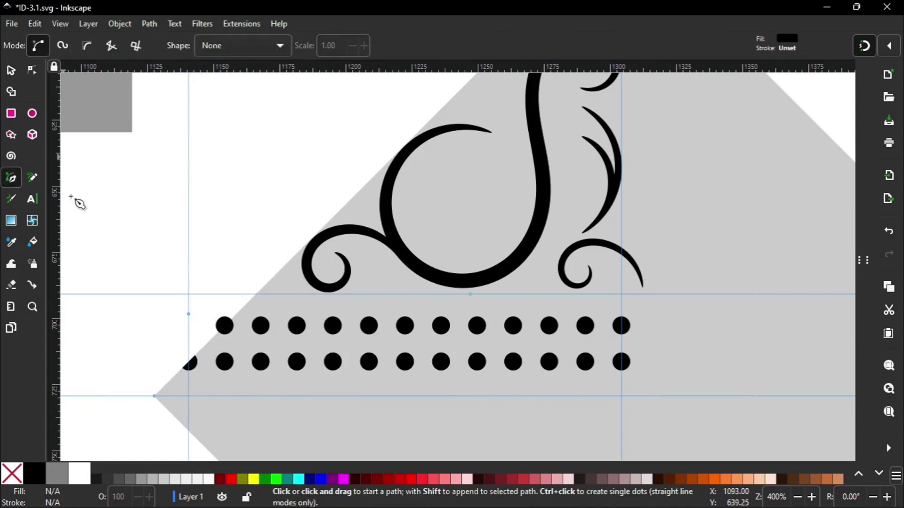
pyautogui.click(195, 357)
pyautogui.click(255, 294)
pyautogui.click(189, 295)
pyautogui.click(194, 356)
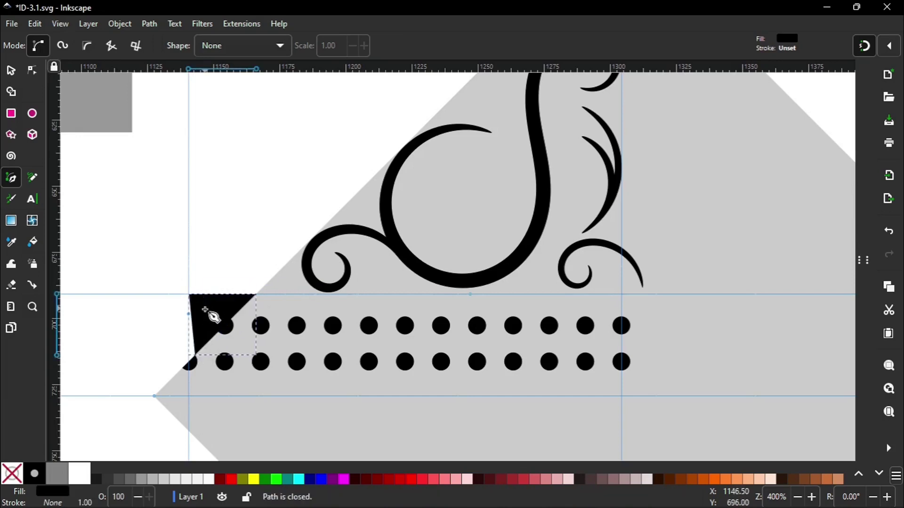
# Subtract the triangle from the upper row's first dot with Difference to trim it along the diamond's edge, and save the file.
pyautogui.click(11, 70)
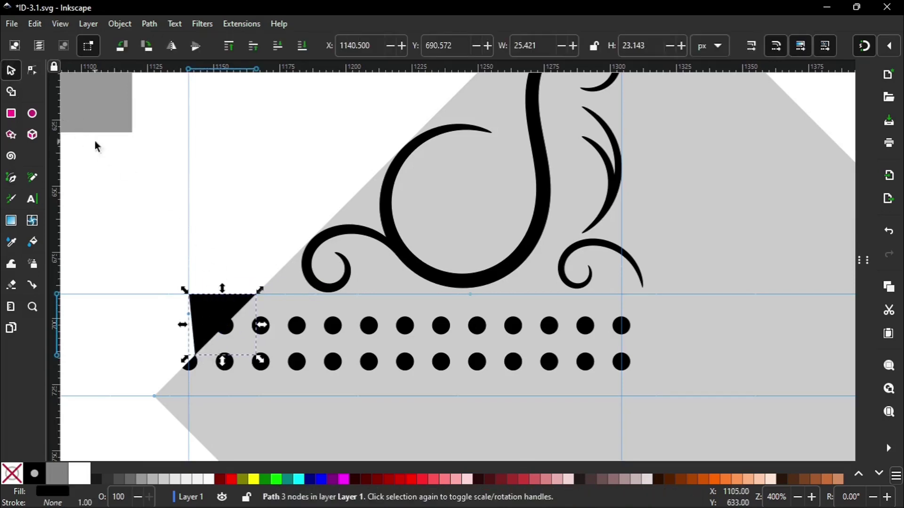
pyautogui.keyDown('shift'); pyautogui.click(230, 333); pyautogui.keyUp('shift')
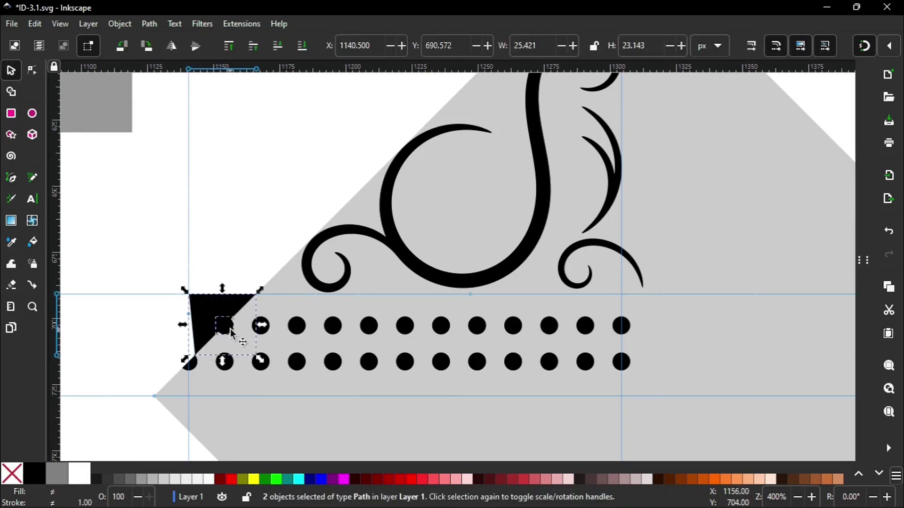
pyautogui.click(149, 25)
pyautogui.click(178, 107)
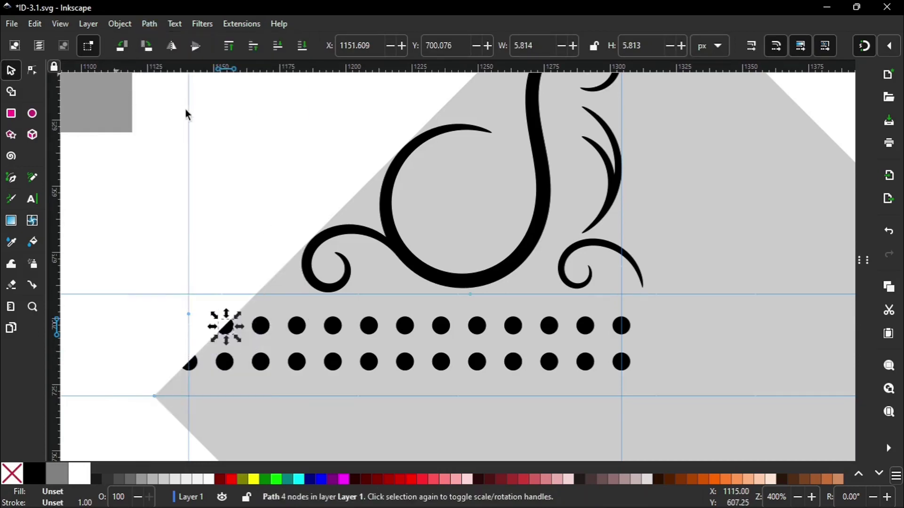
pyautogui.click(264, 186)
pyautogui.hotkey('ctrl', 's')
# Select the ornament pieces without the diamond and the two dots on the vertical guide, and move their rotation centre to the diamond's centre.
pyautogui.scroll(3, 621, 337)
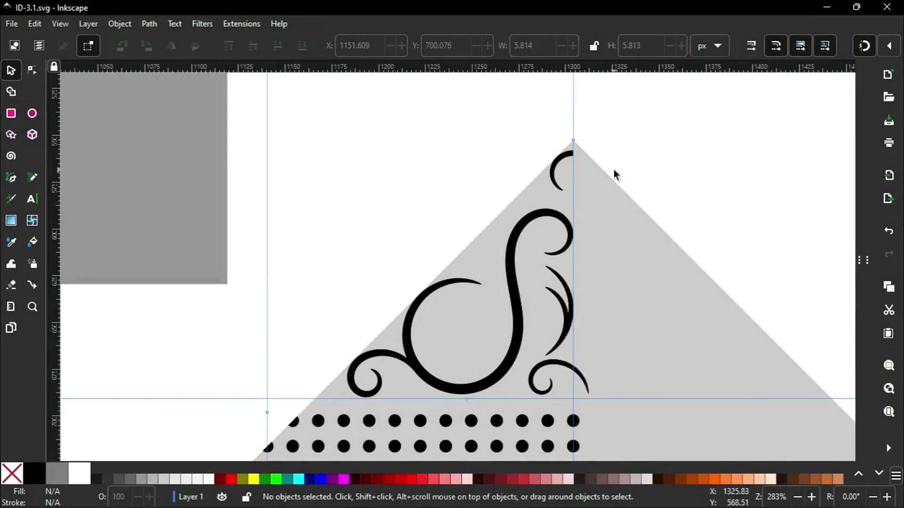
pyautogui.moveTo(641, 82); pyautogui.dragTo(256, 400)
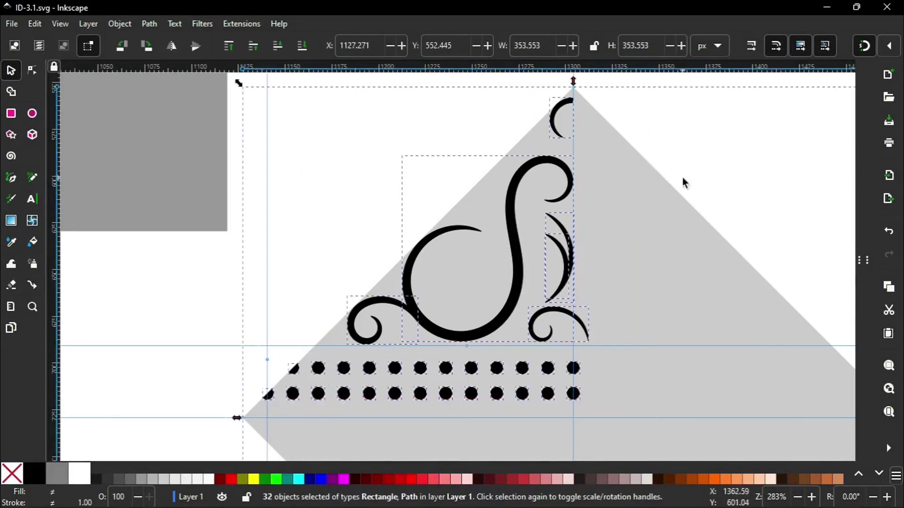
pyautogui.keyDown('shift'); pyautogui.click(660, 223); pyautogui.keyUp('shift')
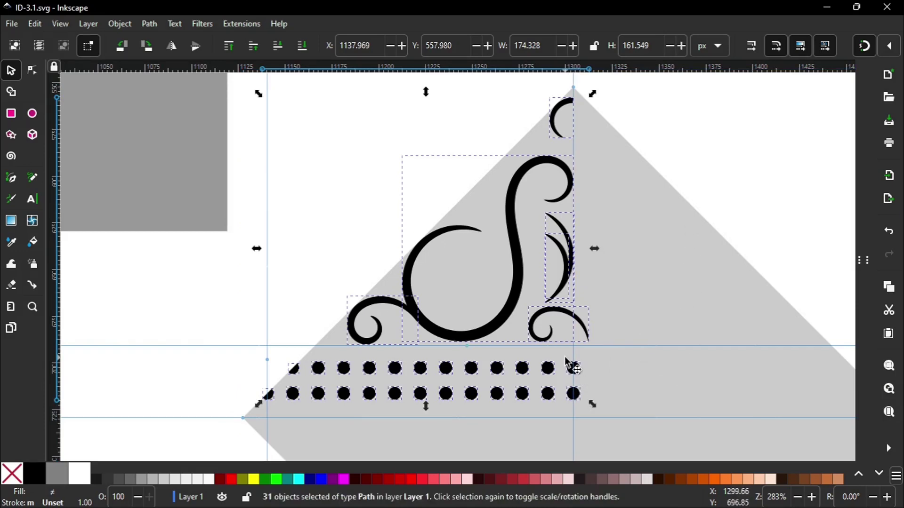
pyautogui.keyDown('shift'); pyautogui.click(576, 370); pyautogui.keyUp('shift')
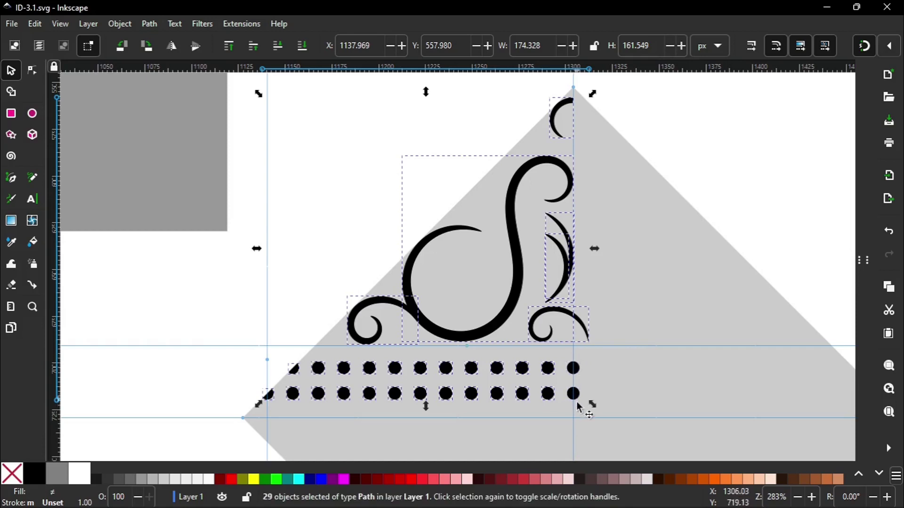
pyautogui.press('+')
pyautogui.press('+')
pyautogui.click(516, 273)
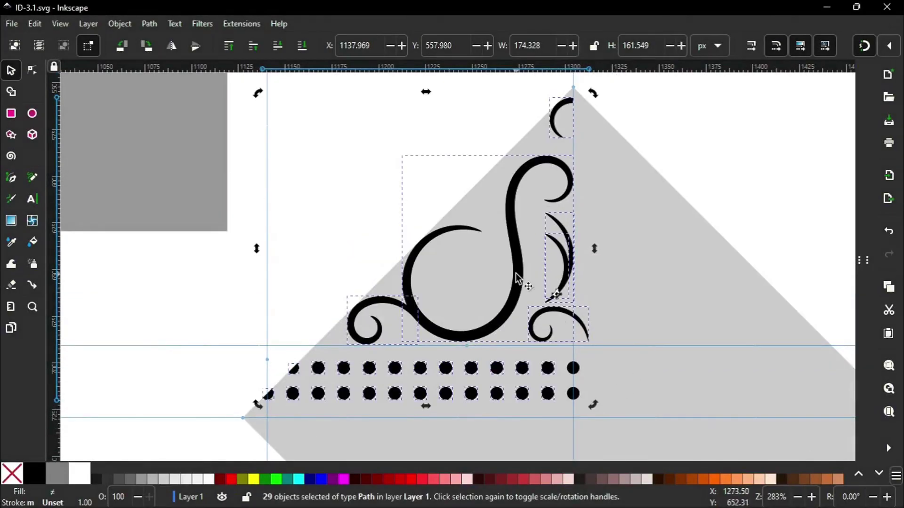
pyautogui.moveTo(556, 295); pyautogui.dragTo(575, 417)
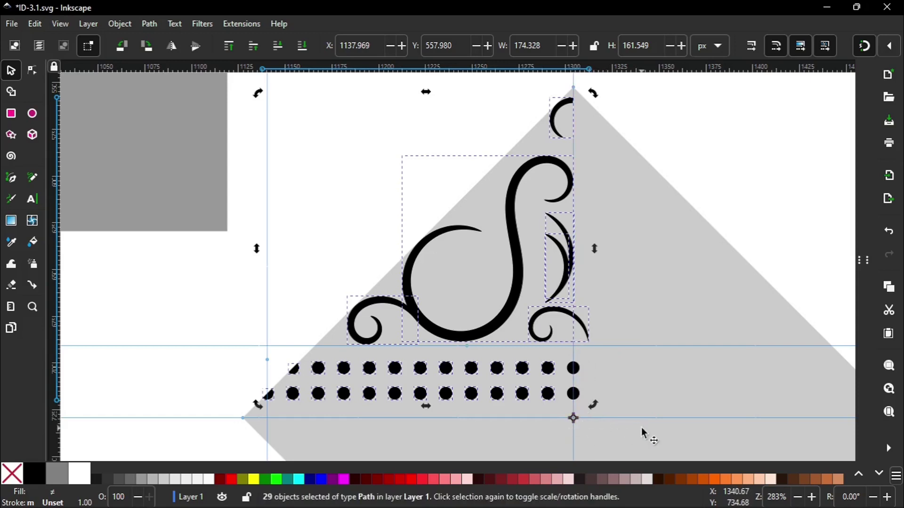
# Duplicate and flip the selected pieces horizontally, vertically and horizontally again, filling all four quarters of the diamond.
pyautogui.hotkey('ctrl', 'd')
pyautogui.press('h')
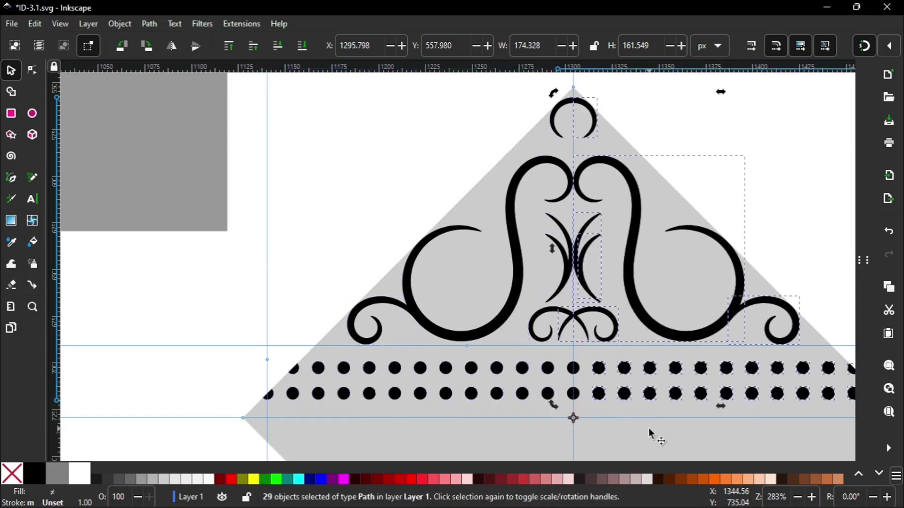
pyautogui.hotkey('ctrl', 'd')
pyautogui.press('v')
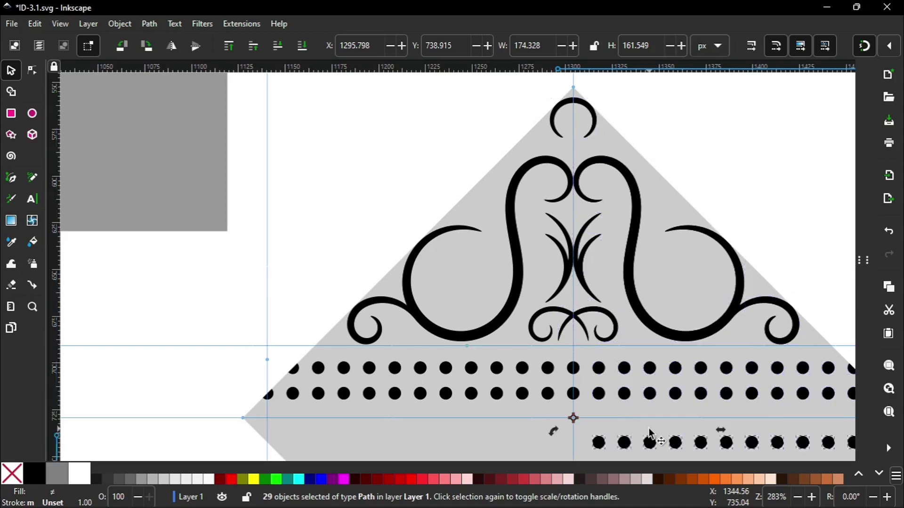
pyautogui.scroll(-5, 651, 425)
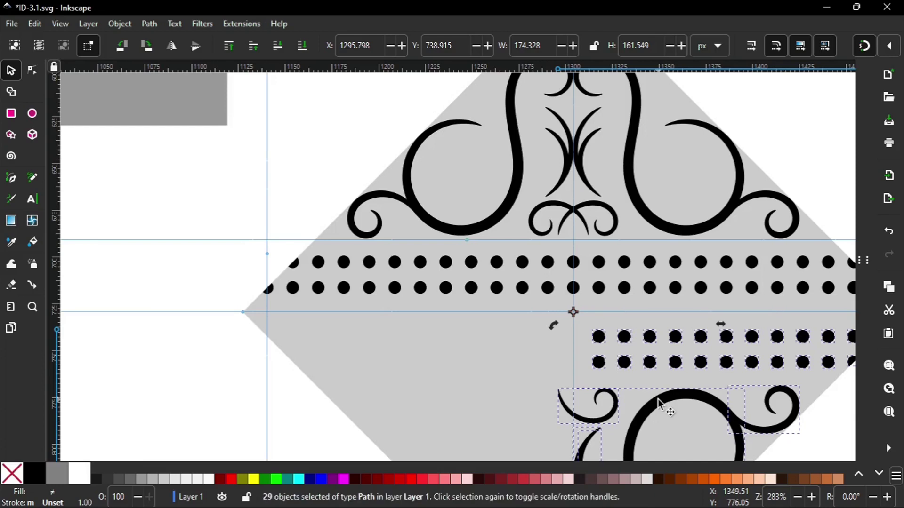
pyautogui.hotkey('ctrl', 'd')
pyautogui.press('h')
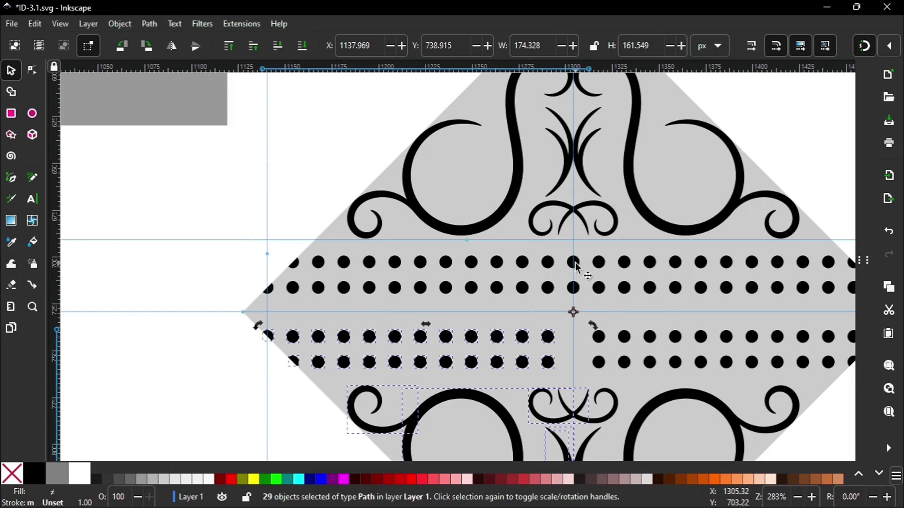
pyautogui.press('Escape')
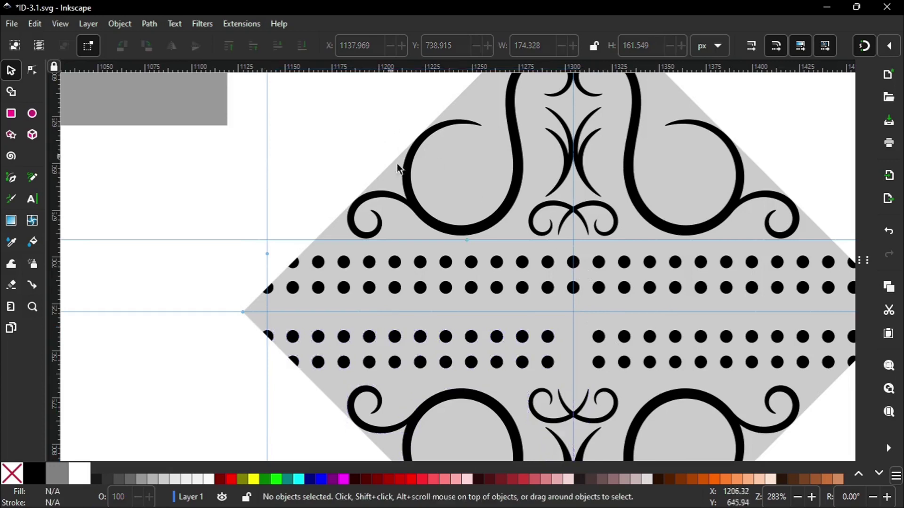
# Mirror a duplicate of the two dots on the vertical guide vertically about the diamond's centre, and save the file.
pyautogui.click(575, 262)
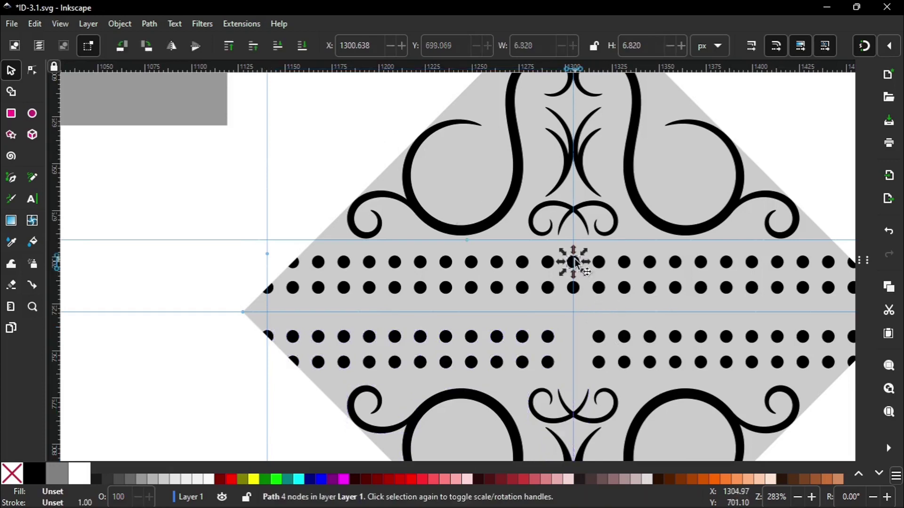
pyautogui.keyDown('shift'); pyautogui.click(577, 289); pyautogui.keyUp('shift')
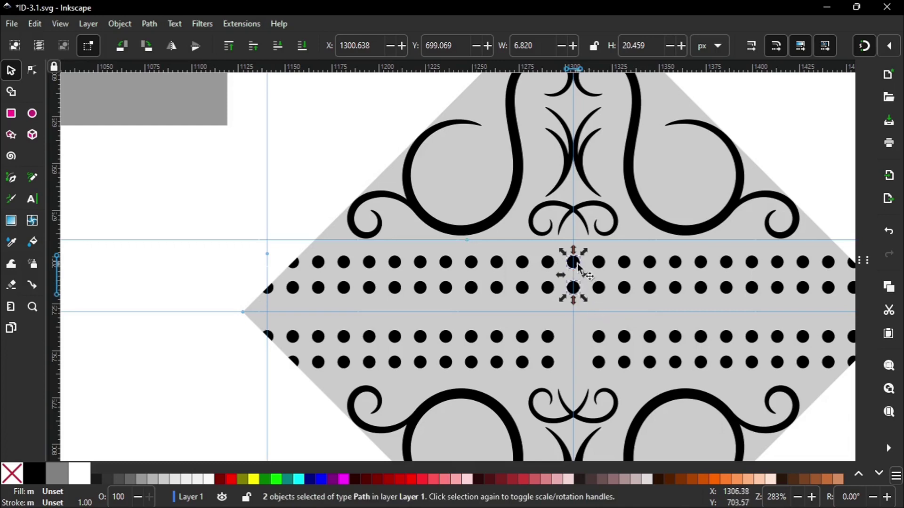
pyautogui.moveTo(573, 275); pyautogui.dragTo(572, 314)
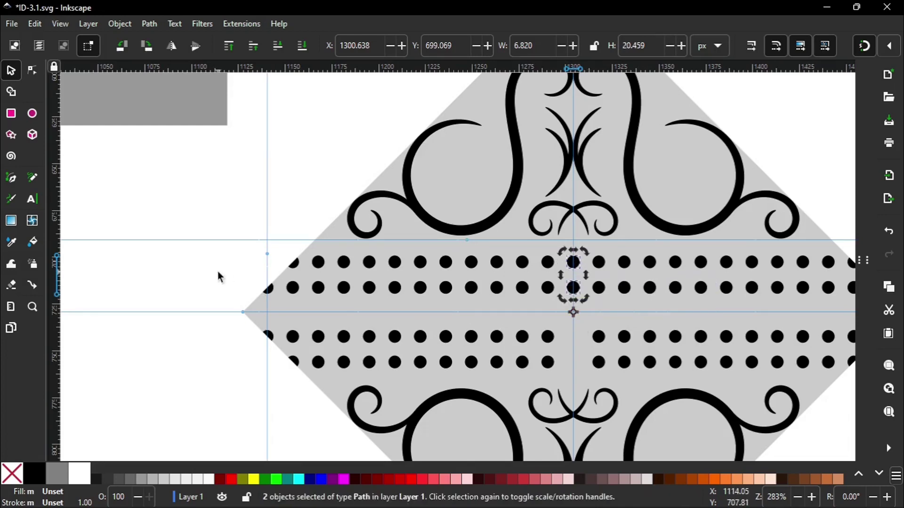
pyautogui.hotkey('ctrl', 'd')
pyautogui.press('v')
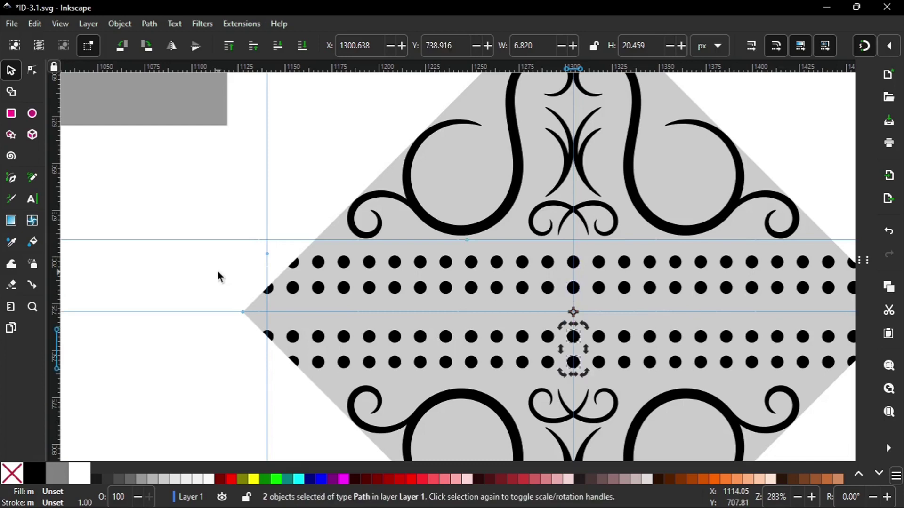
pyautogui.click(294, 182)
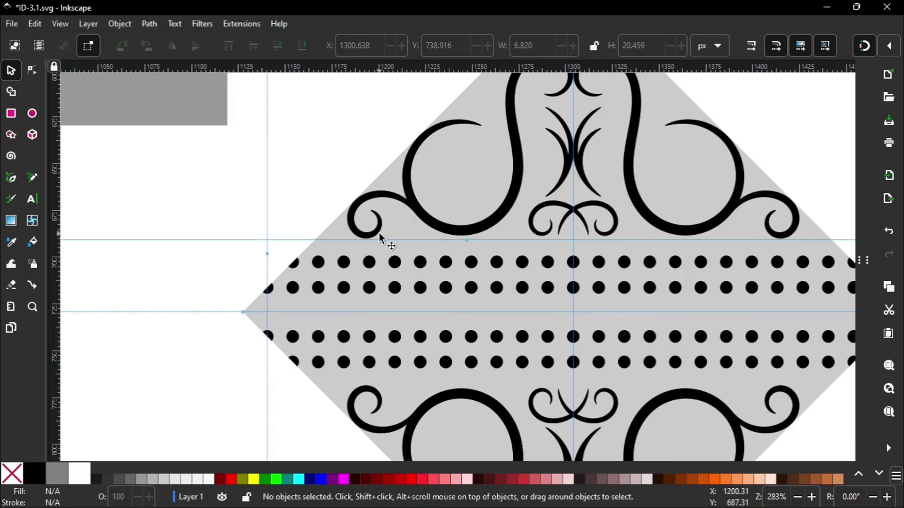
pyautogui.press('-')
pyautogui.press('-')
pyautogui.hotkey('ctrl', 's')
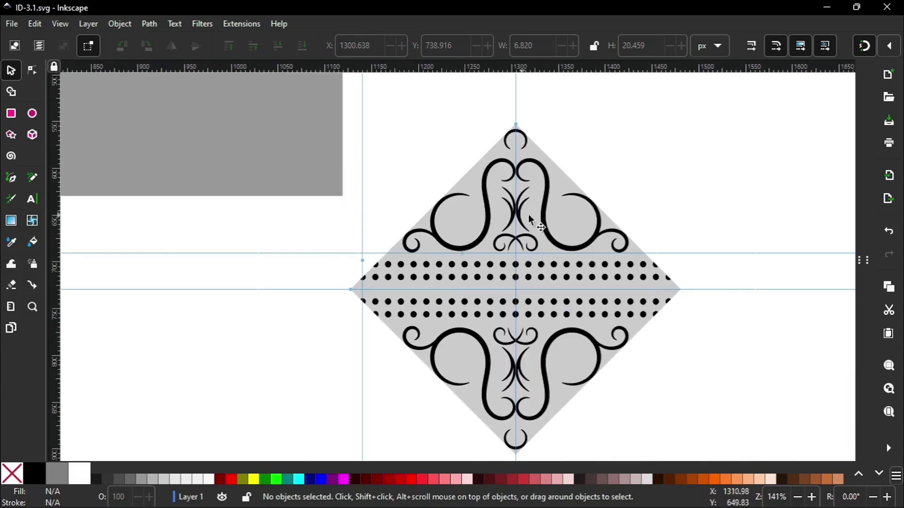
# Hide the gray diamond rectangle (rect80) in the layer's object list, leaving nothing selected.
pyautogui.click(563, 217)
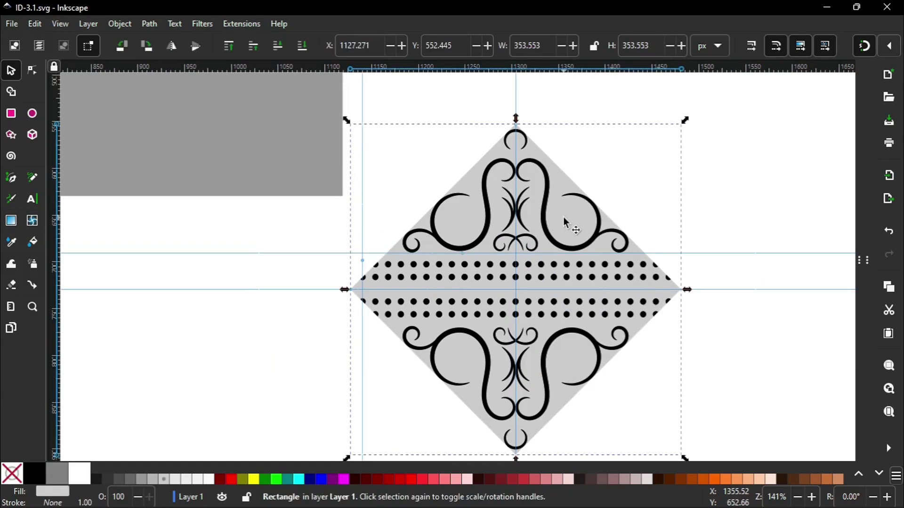
pyautogui.click(861, 260)
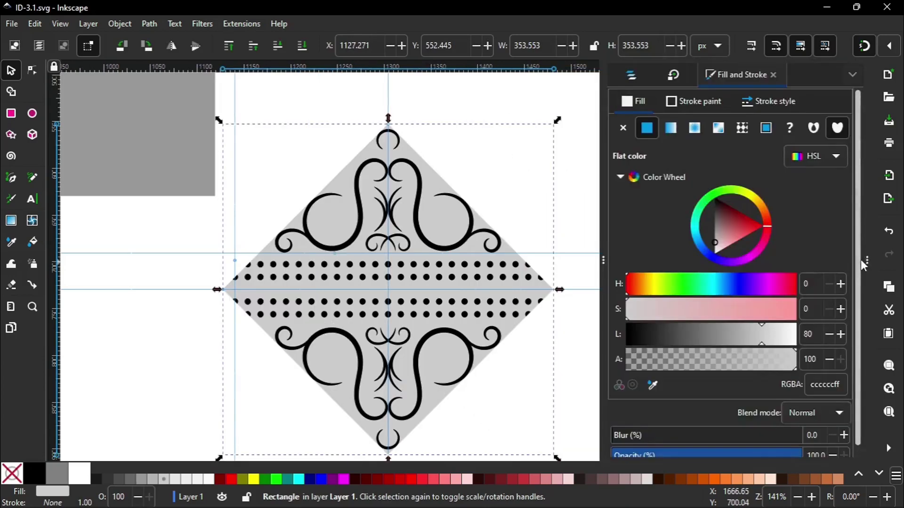
pyautogui.click(630, 76)
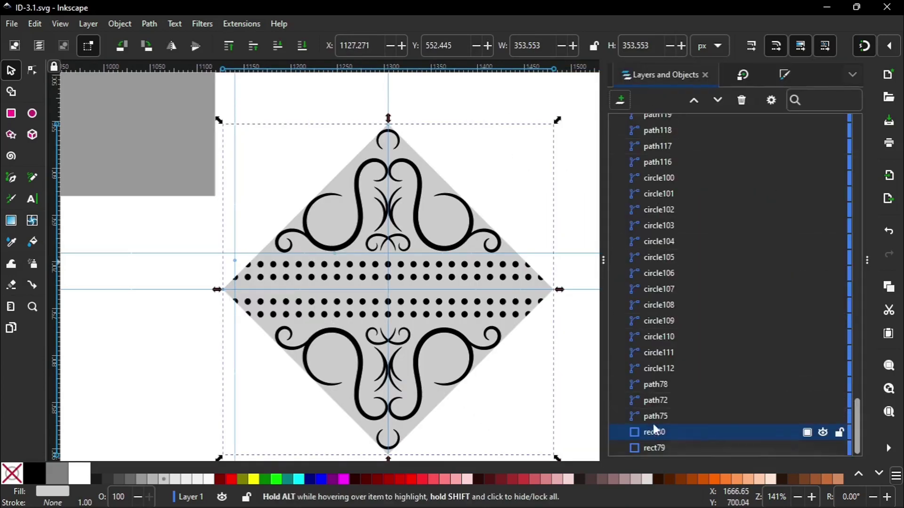
pyautogui.click(828, 435)
pyautogui.click(827, 435)
pyautogui.click(827, 435)
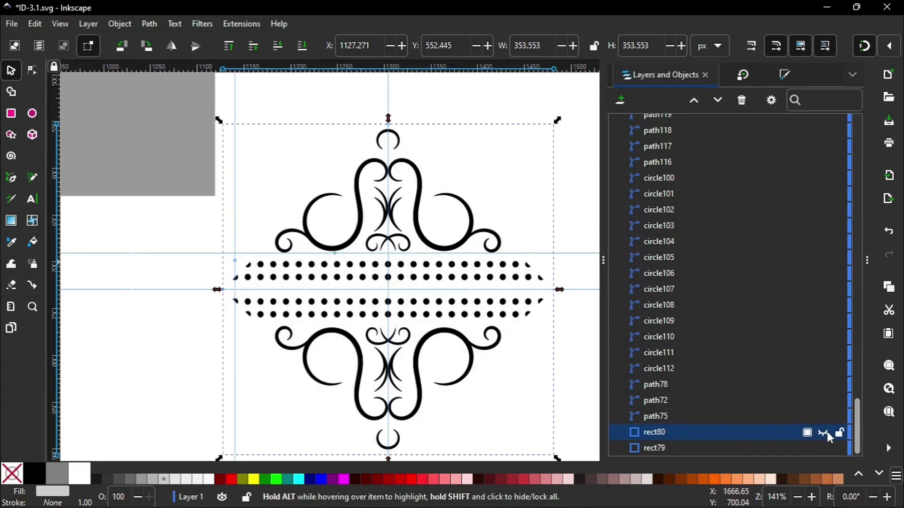
pyautogui.click(824, 433)
pyautogui.click(827, 434)
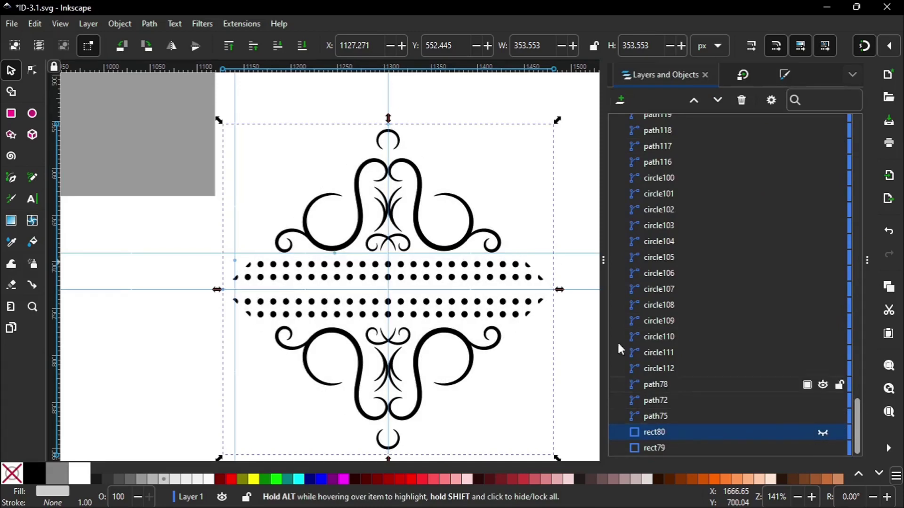
pyautogui.click(475, 113)
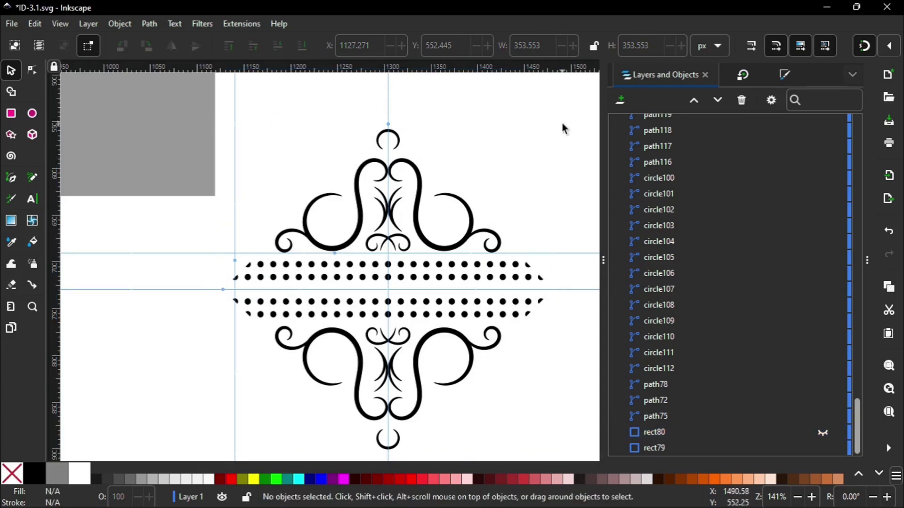
# Delete all horizontal and vertical guides around the ornament.
pyautogui.press('Delete')
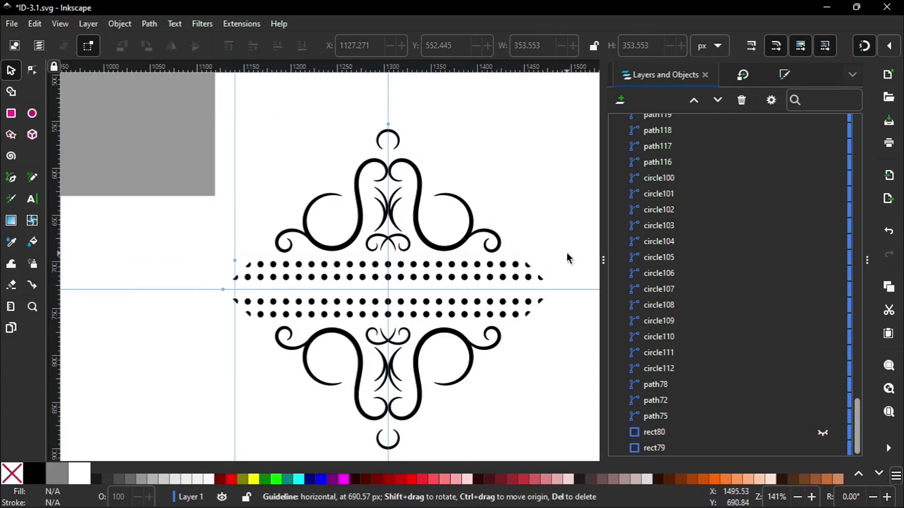
pyautogui.press('Delete')
pyautogui.press('Delete')
pyautogui.press('Delete')
pyautogui.press('Delete')
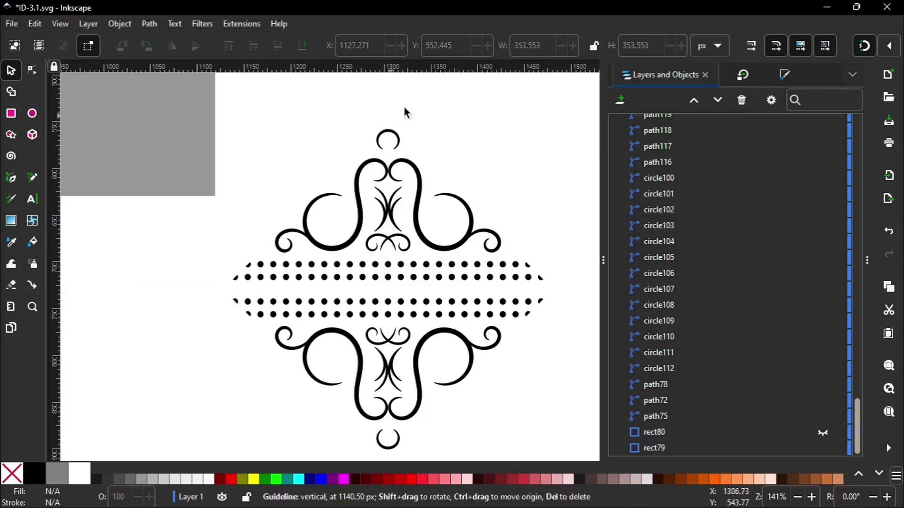
# Select all pieces of the ornament and merge them into one path with Union.
pyautogui.moveTo(568, 111); pyautogui.dragTo(225, 459)
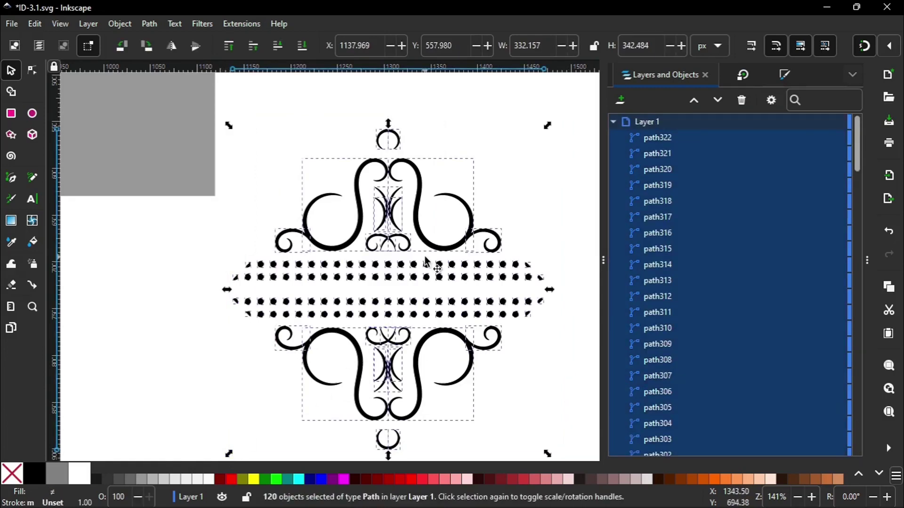
pyautogui.scroll(-15, 671, 263)
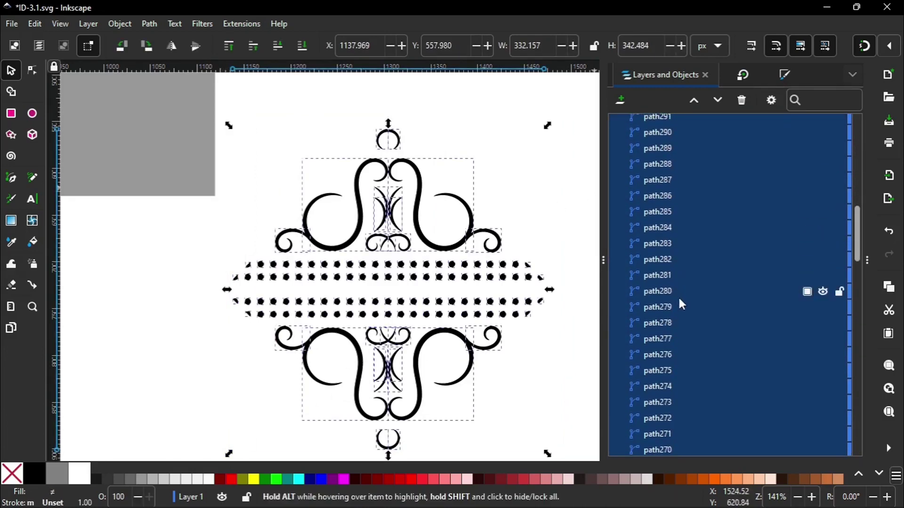
pyautogui.scroll(-20, 681, 307)
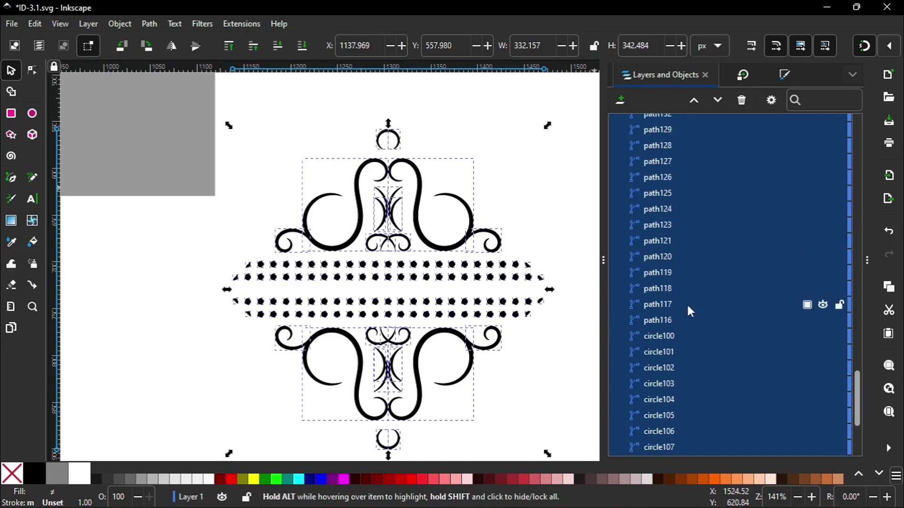
pyautogui.scroll(20, 701, 309)
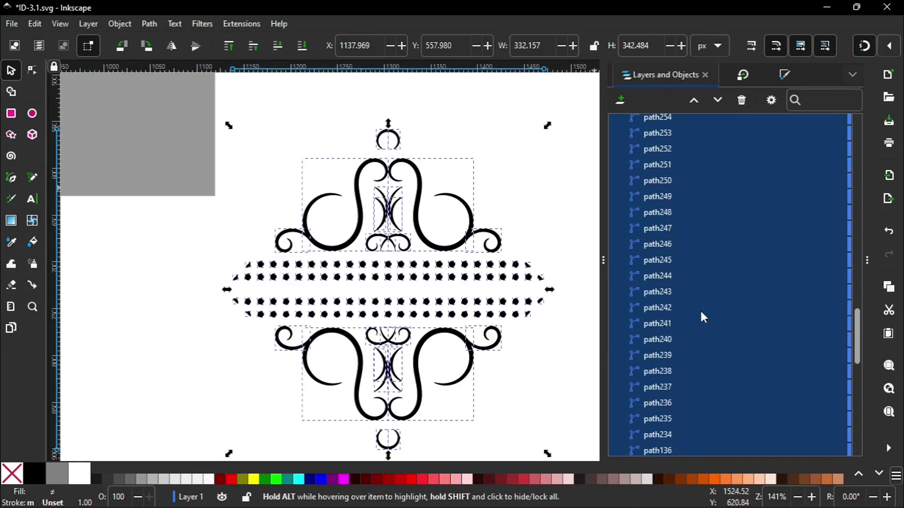
pyautogui.scroll(16, 700, 309)
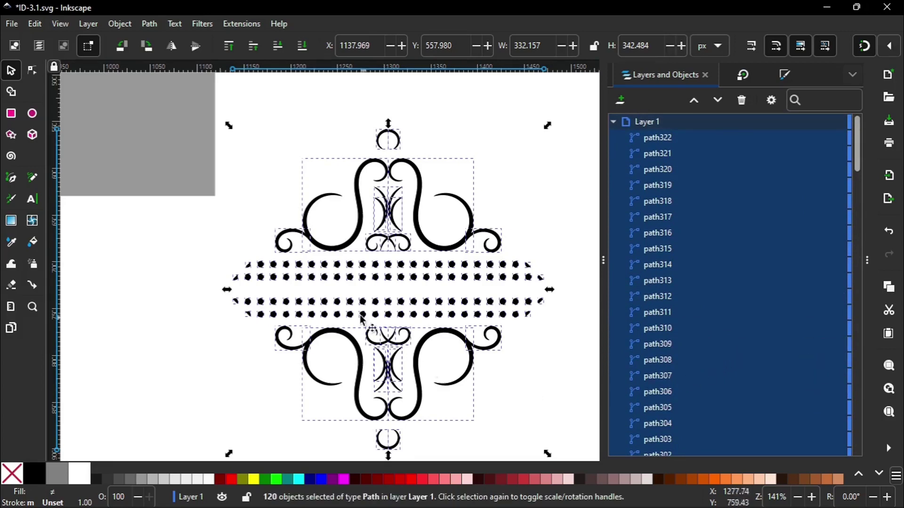
pyautogui.click(154, 26)
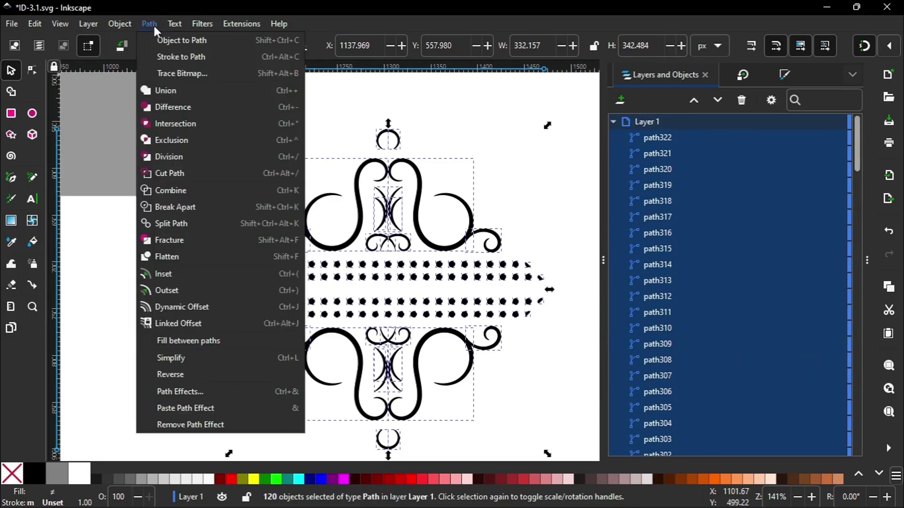
pyautogui.click(213, 89)
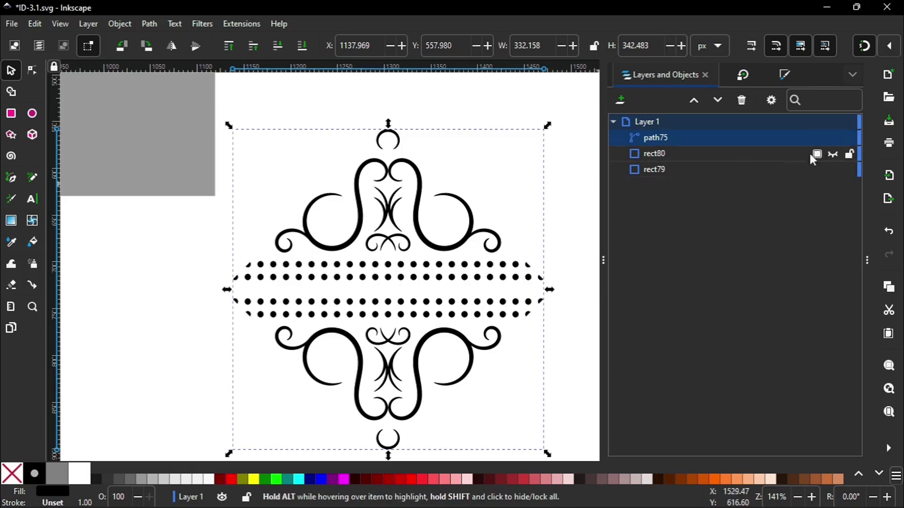
# Unhide the light gray diamond rectangle (rect80) and group it with the merged ornament path.
pyautogui.click(834, 153)
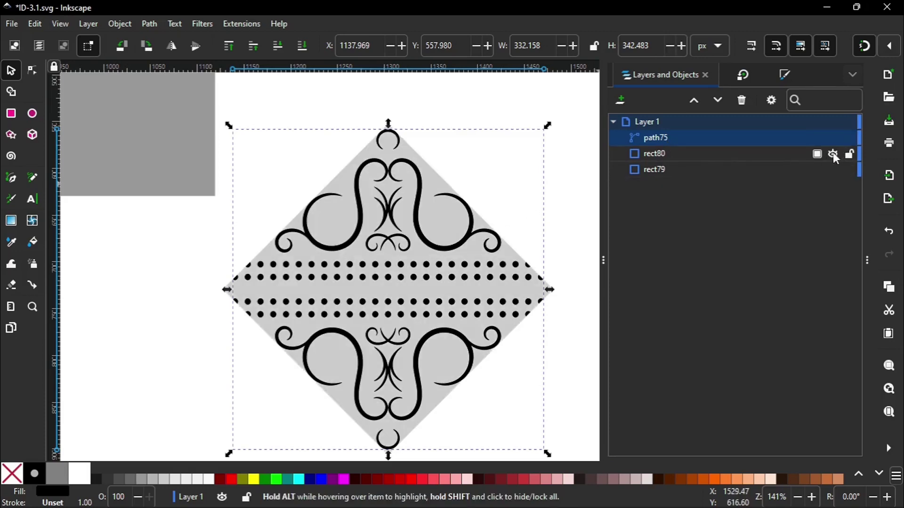
pyautogui.click(581, 256)
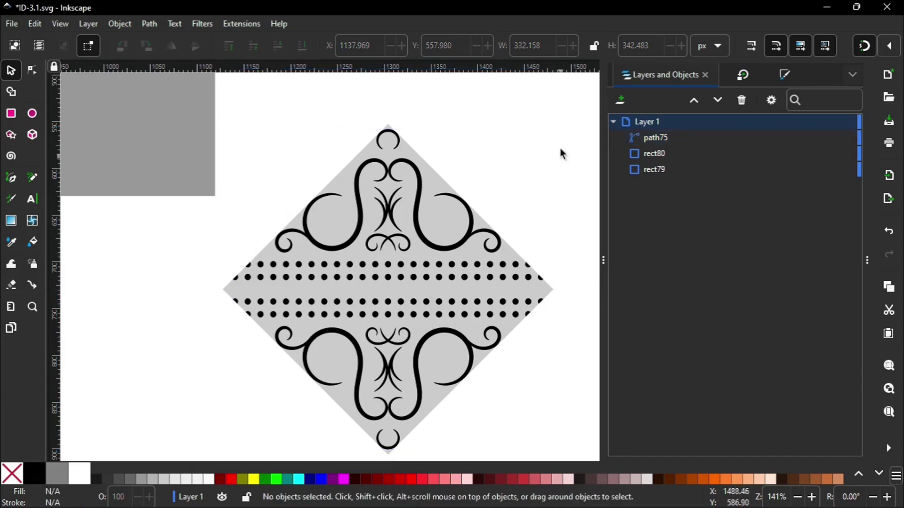
pyautogui.moveTo(573, 118); pyautogui.dragTo(261, 447)
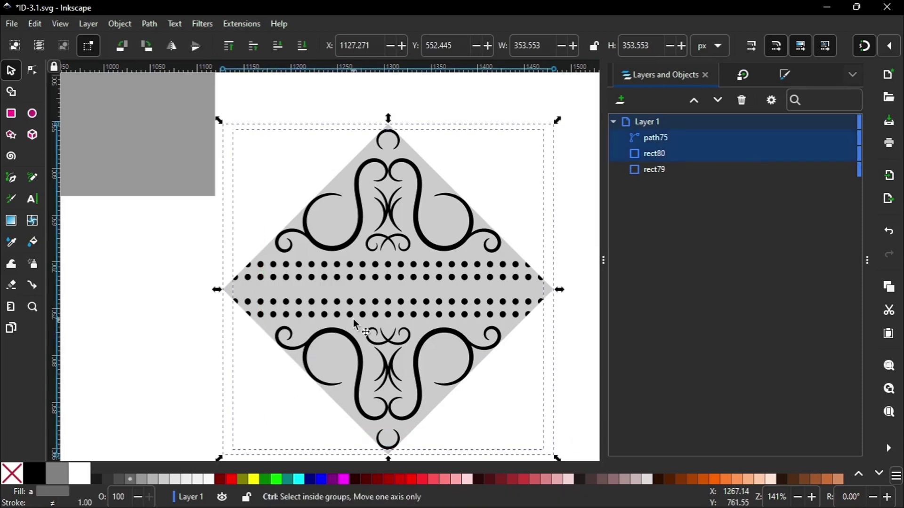
pyautogui.hotkey('ctrl', 'g')
# Rotate the ornament group 45° counter-clockwise so its diamond backing becomes an upright square.
pyautogui.click(418, 308)
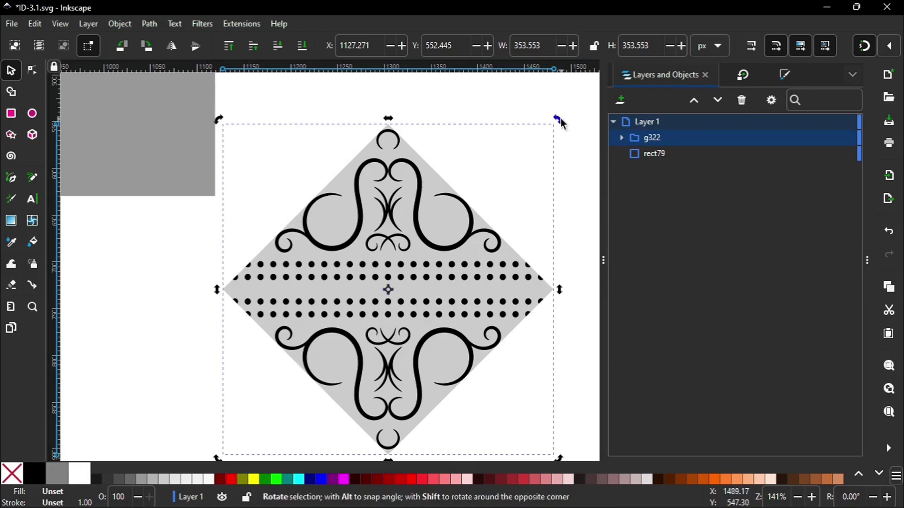
pyautogui.moveTo(559, 122); pyautogui.dragTo(407, 97)
pyautogui.click(550, 152)
# Move the rotated ornament group into the upper-left quarter of the large gray square, snapped to the square's corner.
pyautogui.press('F12')
pyautogui.press('-')
pyautogui.press('-')
pyautogui.click(498, 414)
pyautogui.moveTo(499, 415); pyautogui.dragTo(251, 220)
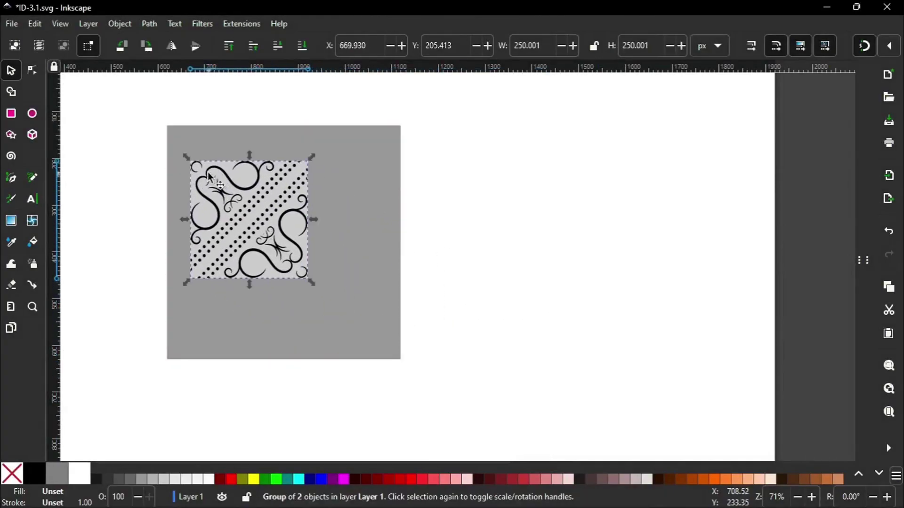
pyautogui.moveTo(195, 157); pyautogui.dragTo(188, 141)
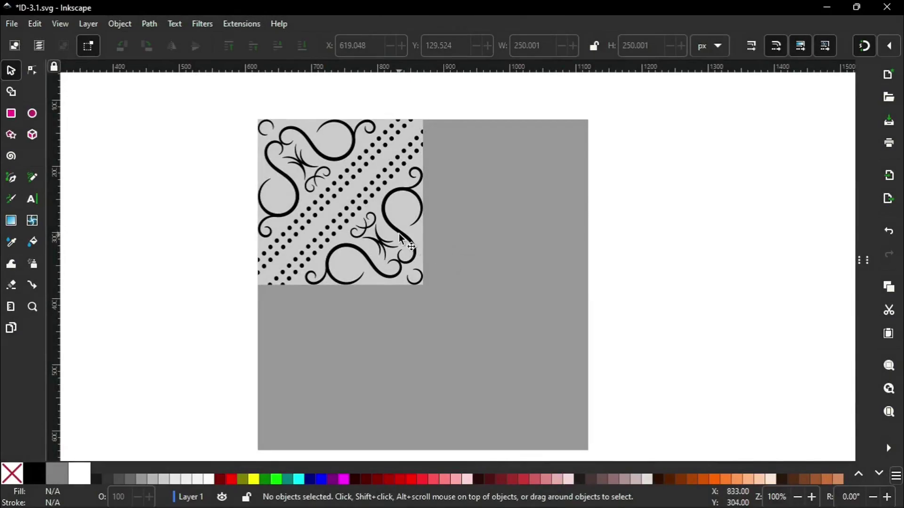
# Set the group's rotation centre to its lower-right corner and flip a duplicate horizontally about it into the upper-right quarter.
pyautogui.click(399, 233)
pyautogui.click(399, 234)
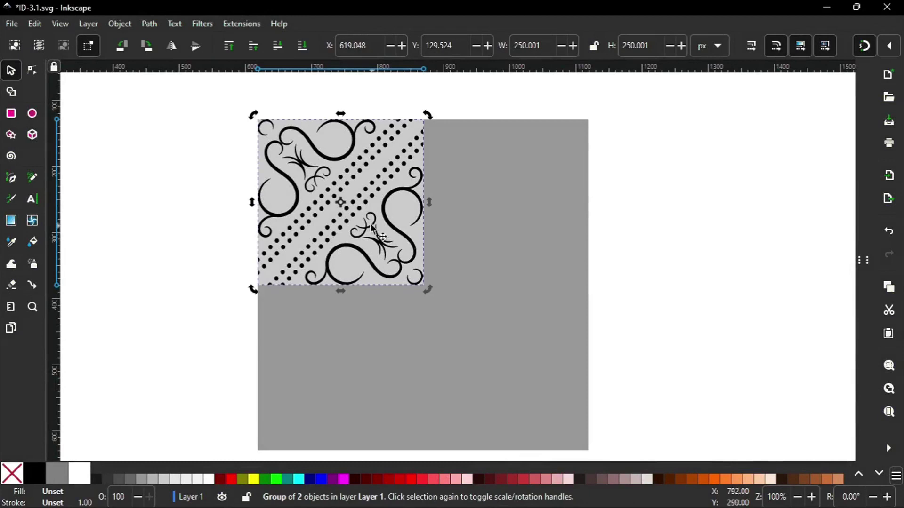
pyautogui.moveTo(345, 204)
pyautogui.mouseDown()
pyautogui.moveTo(411, 285)
pyautogui.moveTo(423, 286)
pyautogui.mouseUp()
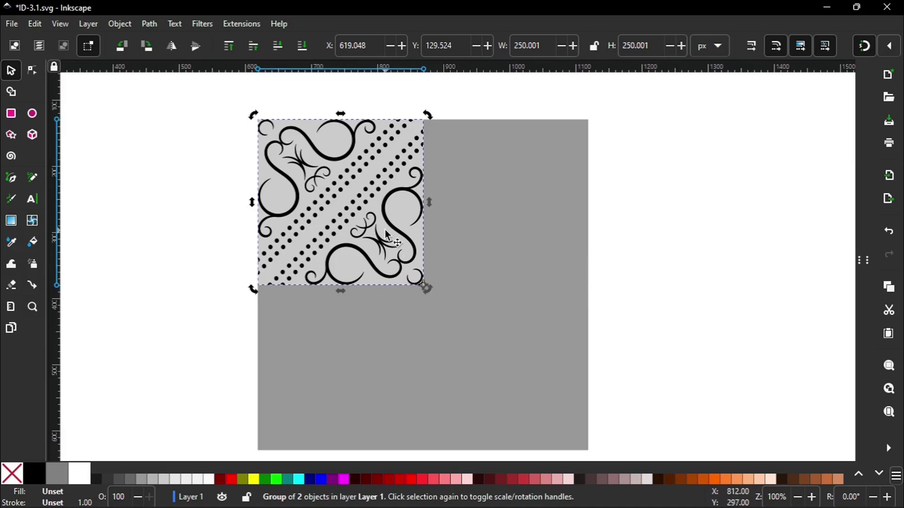
pyautogui.press('ctrl')
pyautogui.hotkey('ctrl', 'd')
pyautogui.press('h')
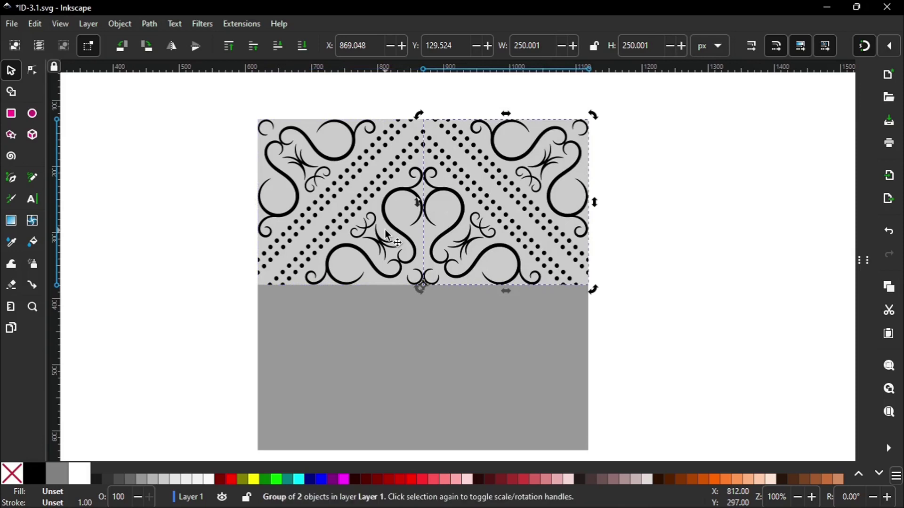
# Fill the lower half of the square by flipping a duplicate of the upper-right tile vertically, and a duplicate of that horizontally.
pyautogui.hotkey('ctrl', 'd')
pyautogui.press('v')
pyautogui.hotkey('ctrl', 'd')
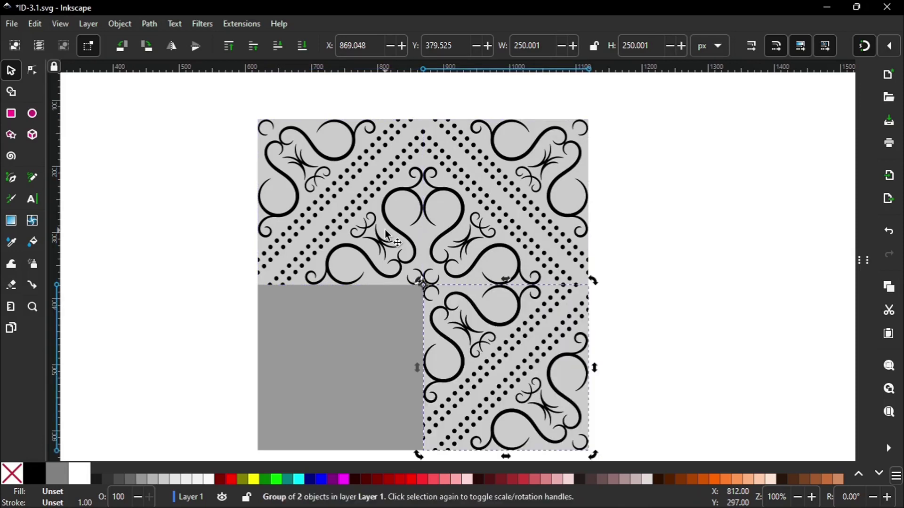
pyautogui.press('h')
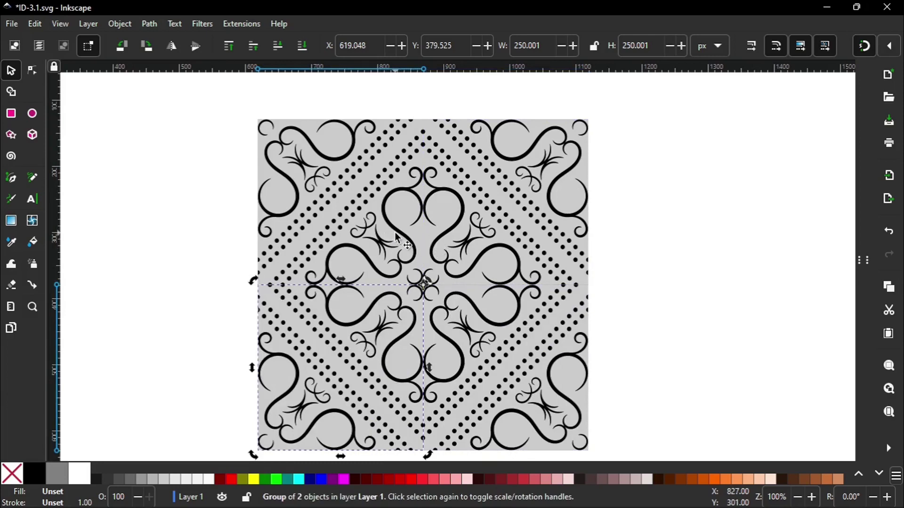
# Select all four ornament tiles and ungroup them.
pyautogui.hotkey('ctrl', 'a')
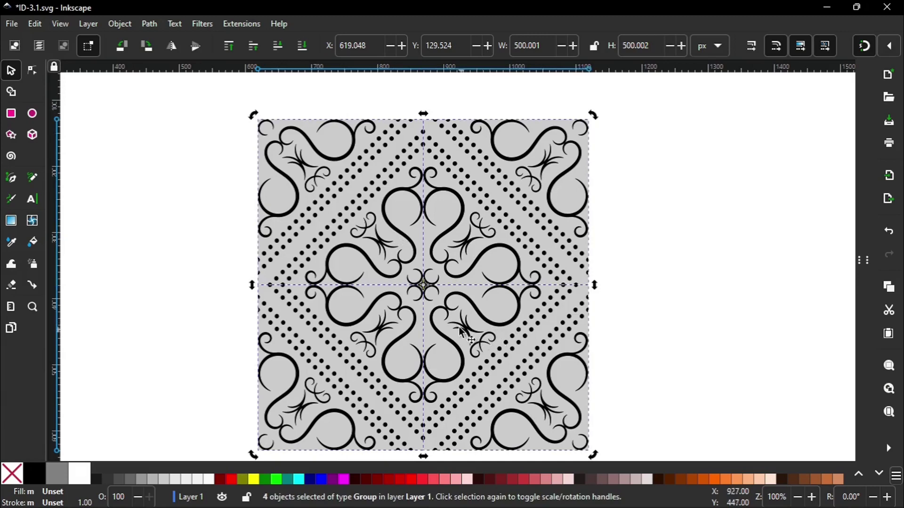
pyautogui.click(861, 264)
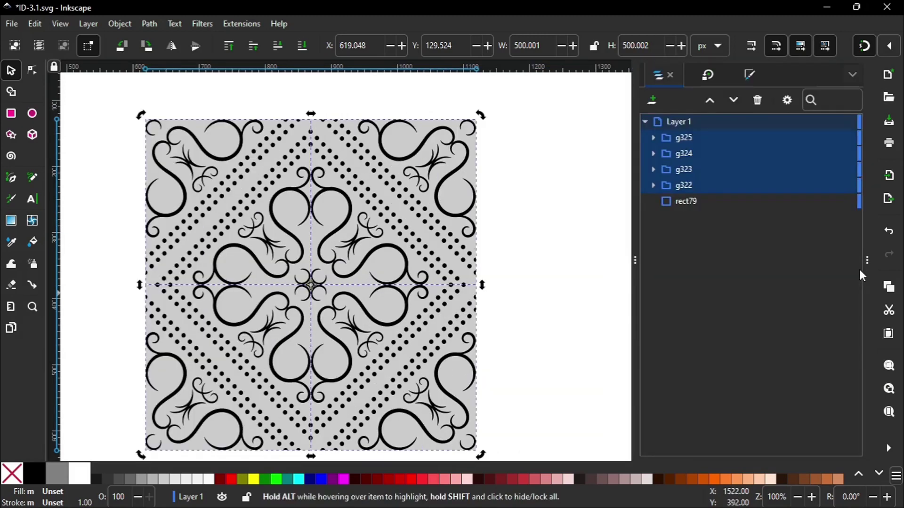
pyautogui.rightClick(340, 211)
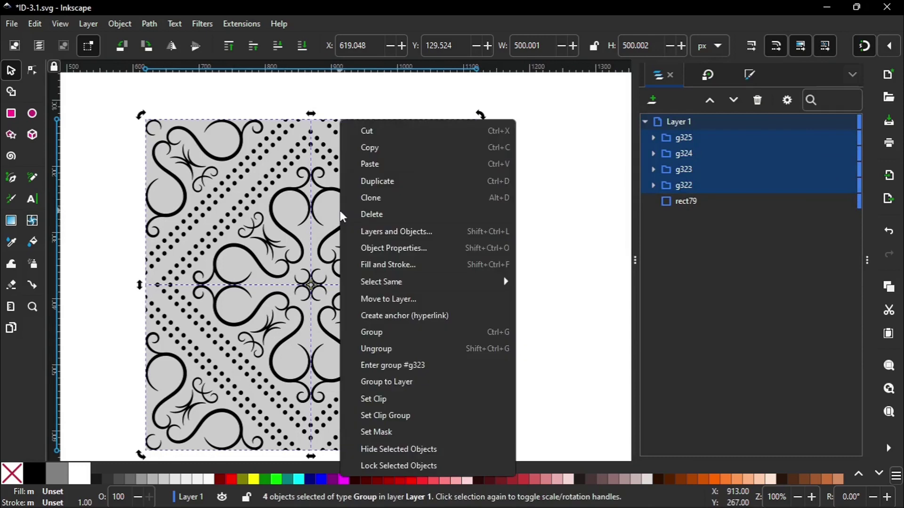
pyautogui.click(385, 349)
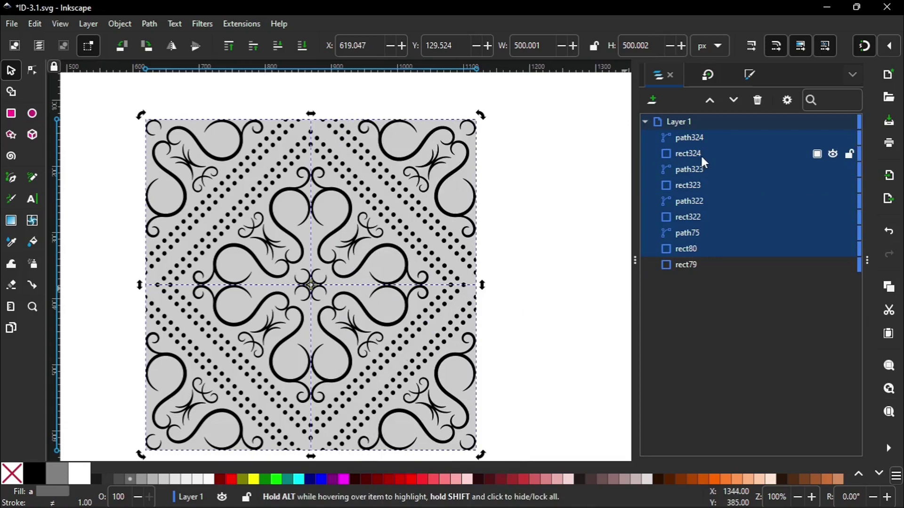
# Delete the four light gray backing rectangles (rect324, rect323, rect322 and rect80), keeping the ornament paths.
pyautogui.click(700, 154)
pyautogui.click(833, 154)
pyautogui.click(832, 155)
pyautogui.click(832, 154)
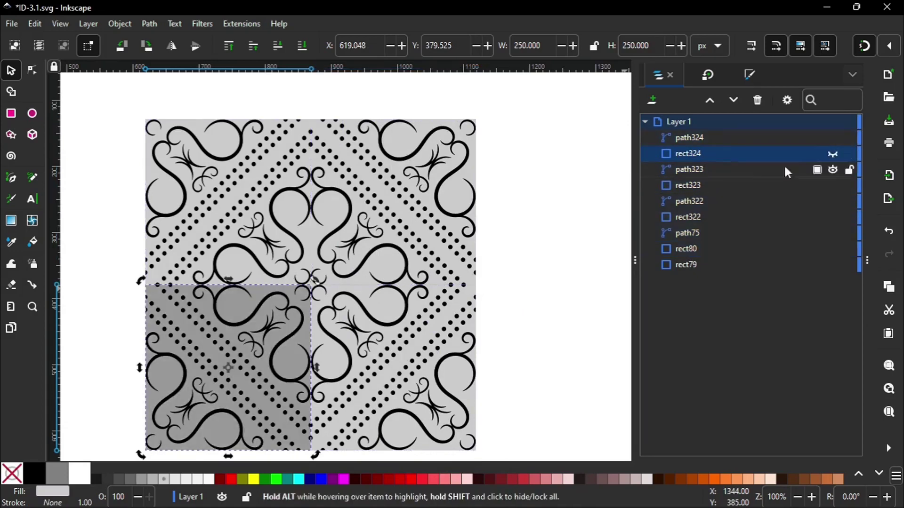
pyautogui.keyDown('ctrl'); pyautogui.click(710, 188); pyautogui.keyUp('ctrl')
pyautogui.keyDown('ctrl'); pyautogui.click(711, 217); pyautogui.keyUp('ctrl')
pyautogui.keyDown('ctrl'); pyautogui.click(712, 250); pyautogui.keyUp('ctrl')
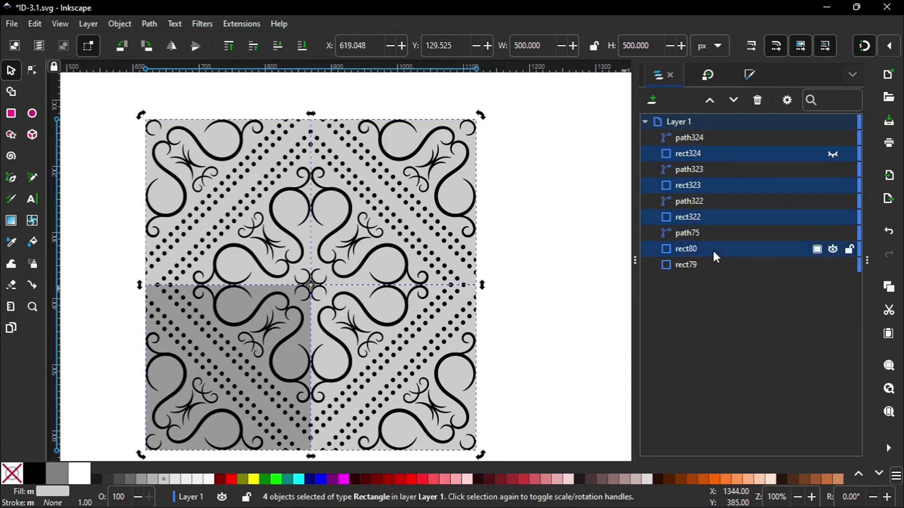
pyautogui.click(834, 249)
pyautogui.click(833, 249)
pyautogui.click(834, 249)
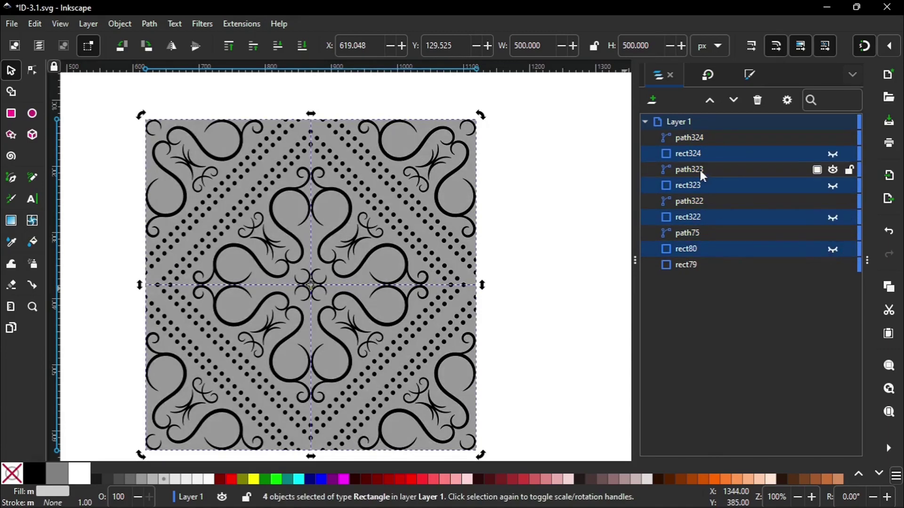
pyautogui.press('Delete')
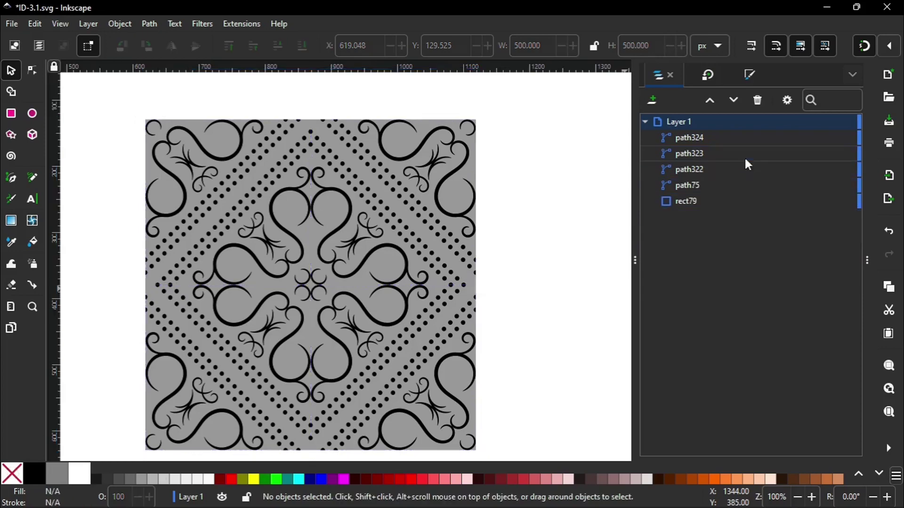
# Delete the large gray background square (rect79) behind the ornament.
pyautogui.click(701, 200)
pyautogui.click(832, 202)
pyautogui.click(832, 202)
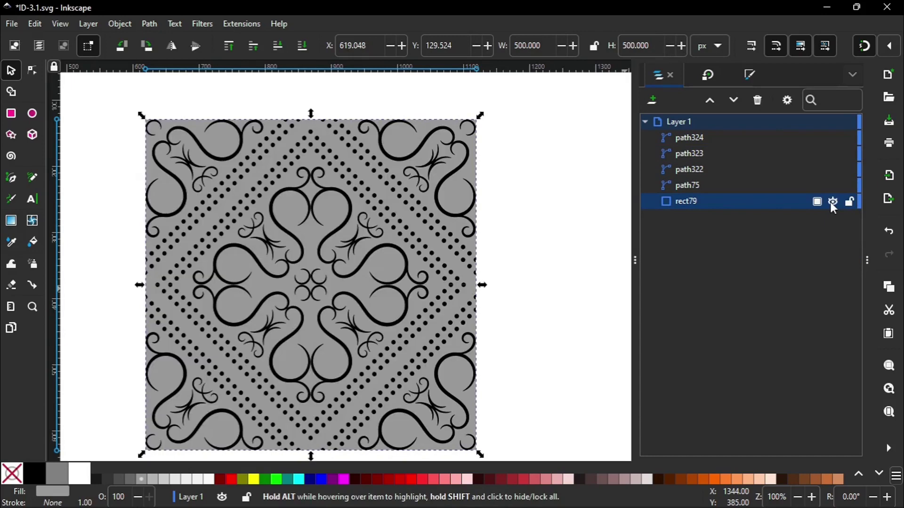
pyautogui.press('Delete')
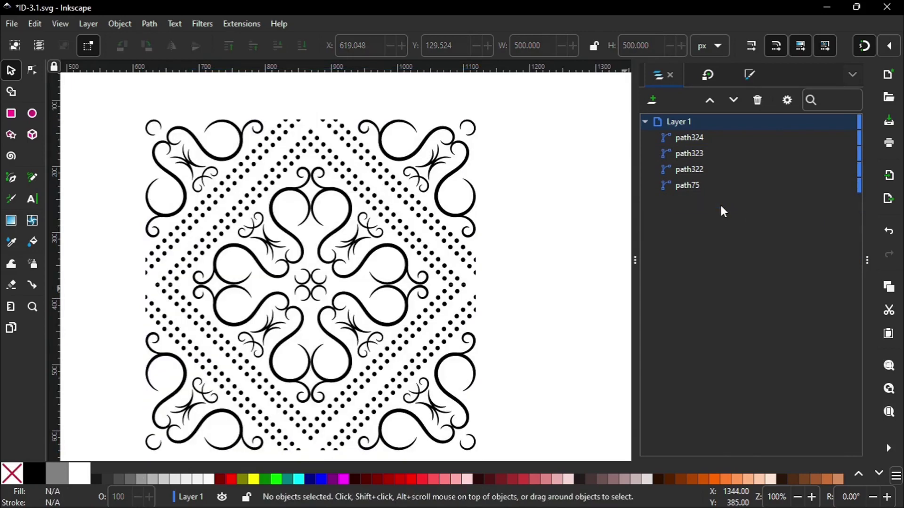
# Merge the four ornament paths into one path with Union, deselect it, and save the file.
pyautogui.moveTo(532, 104); pyautogui.dragTo(115, 454)
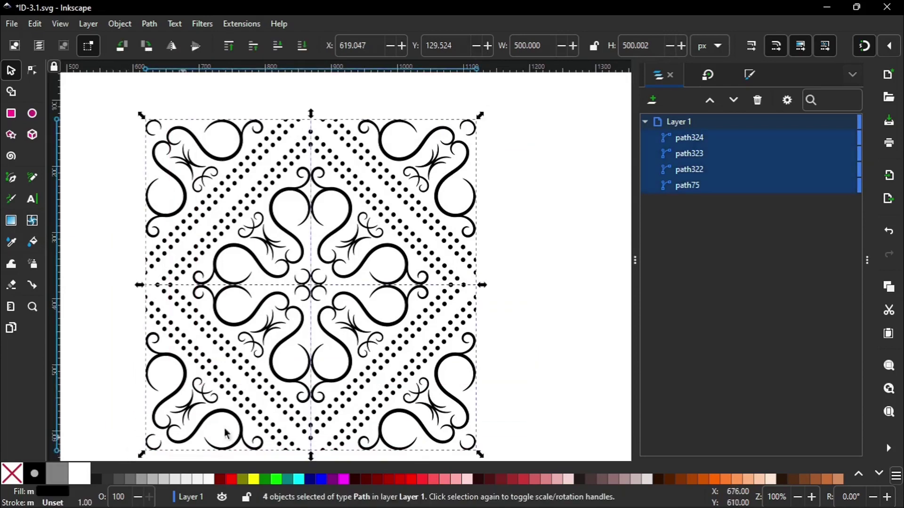
pyautogui.click(146, 23)
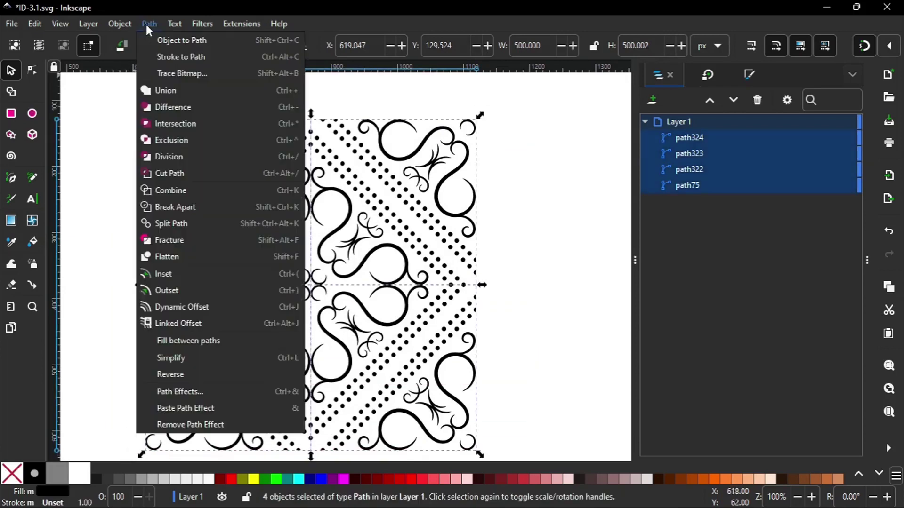
pyautogui.click(177, 90)
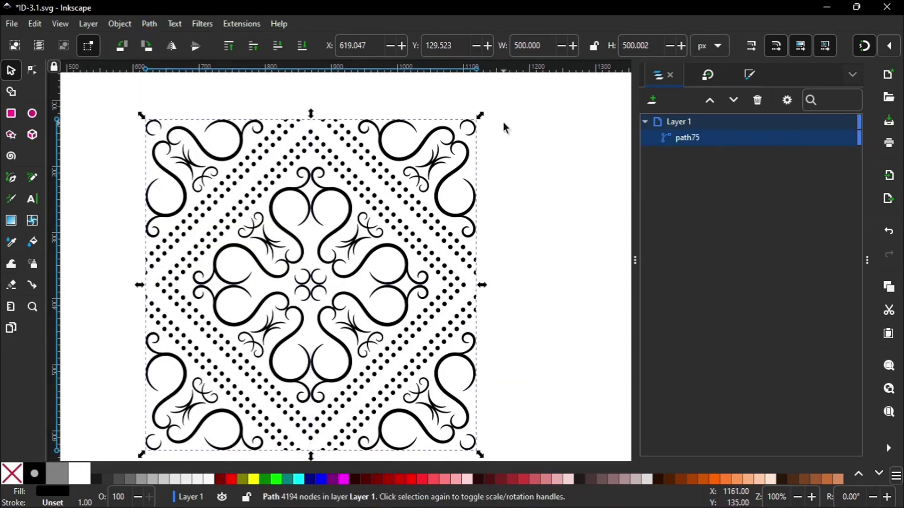
pyautogui.press('Escape')
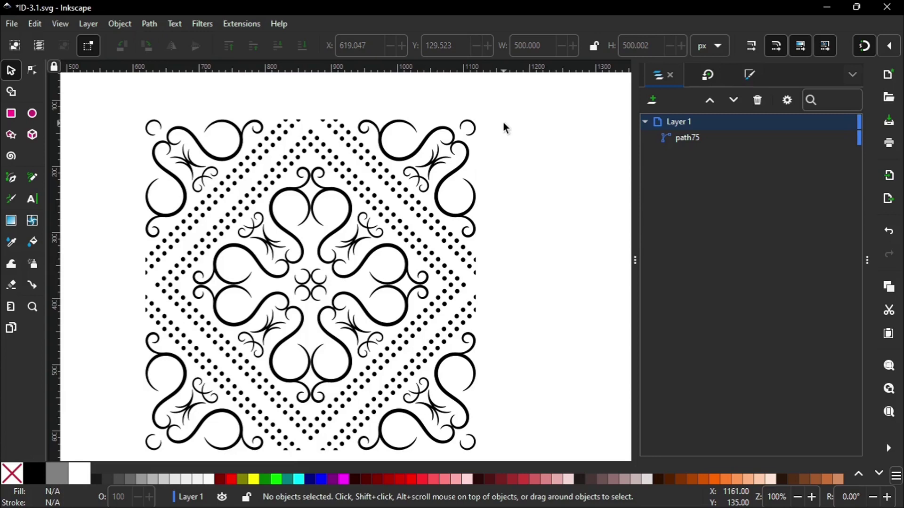
pyautogui.hotkey('ctrl', 's')
# Check the fill and stroke paint of the merged path and try unsetting its fill.
pyautogui.click(451, 168)
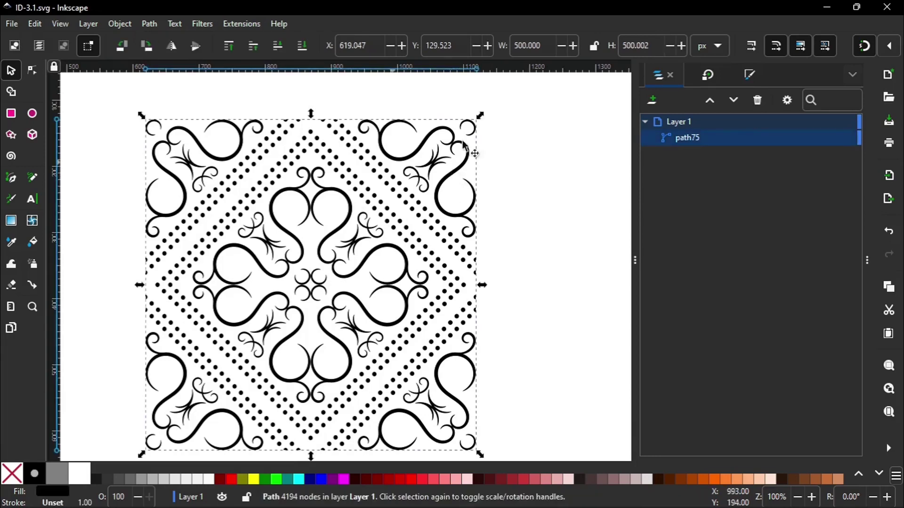
pyautogui.click(752, 73)
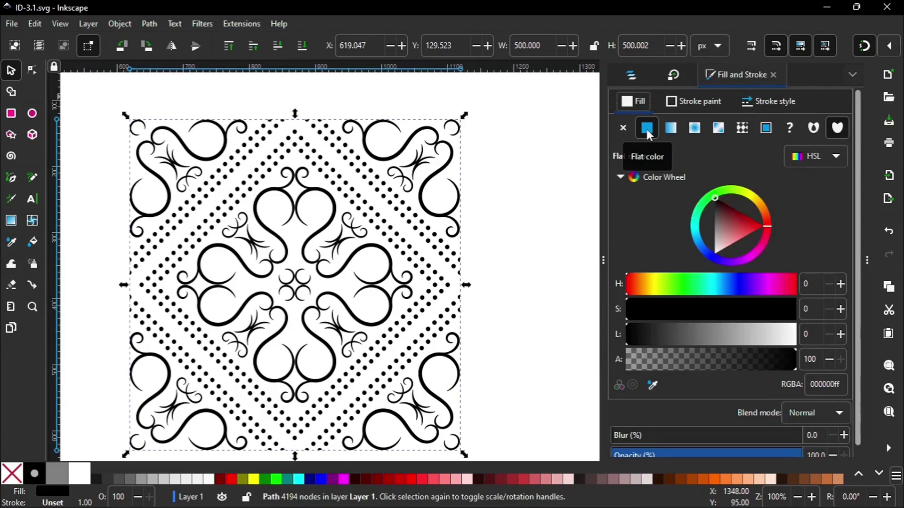
pyautogui.click(686, 102)
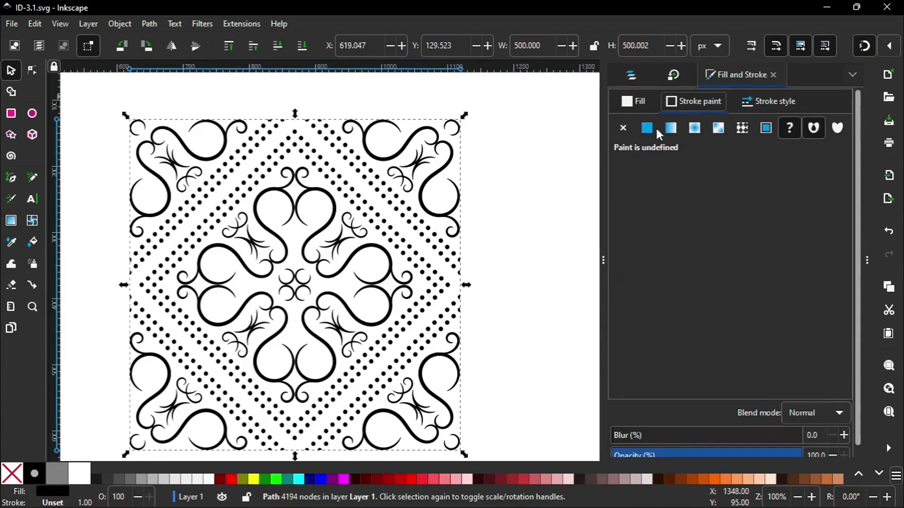
pyautogui.click(646, 103)
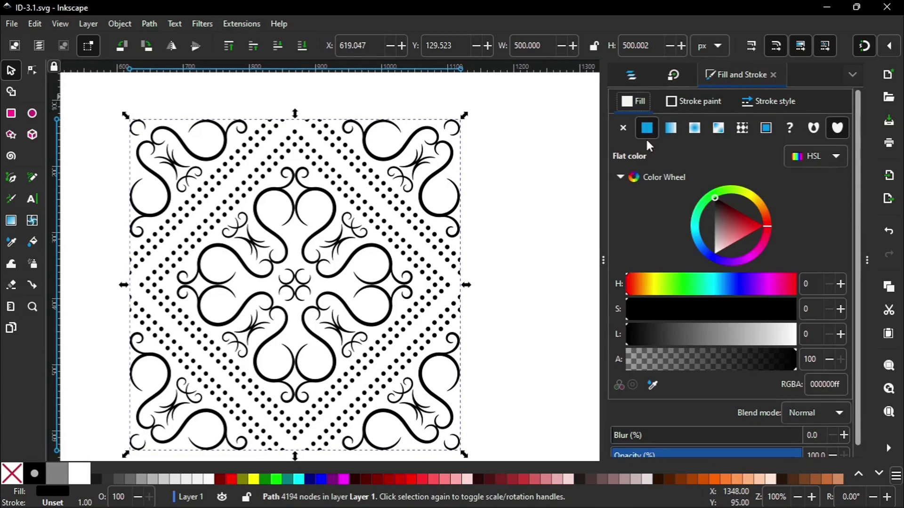
pyautogui.click(793, 128)
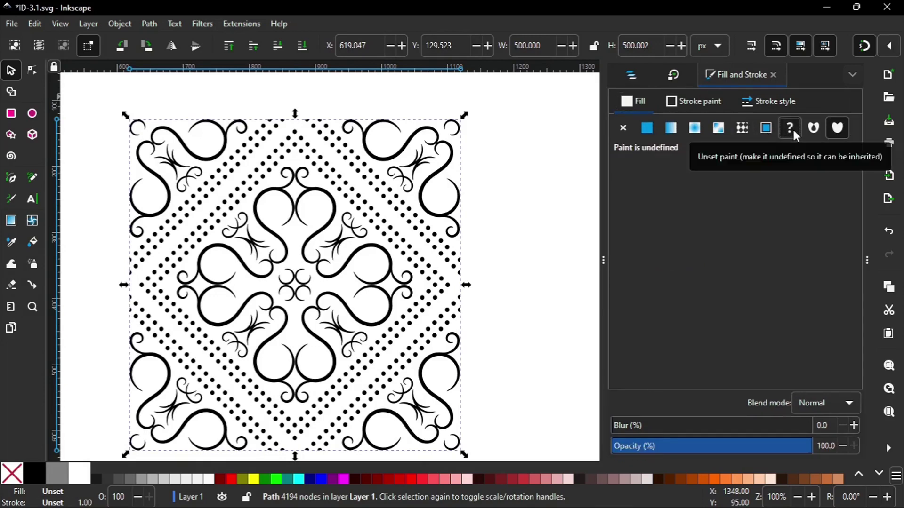
# Convert the merged ornament path into a pattern, and check it by toggling the new object's visibility.
pyautogui.click(633, 76)
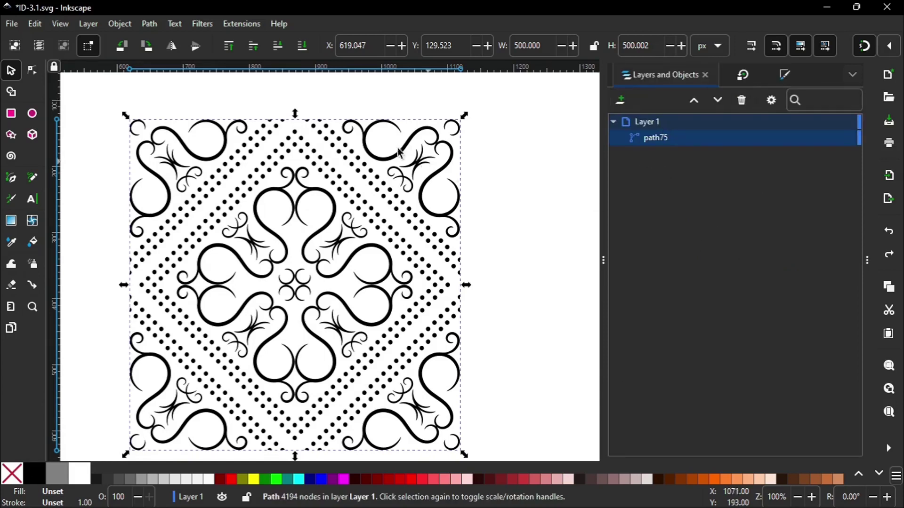
pyautogui.click(121, 24)
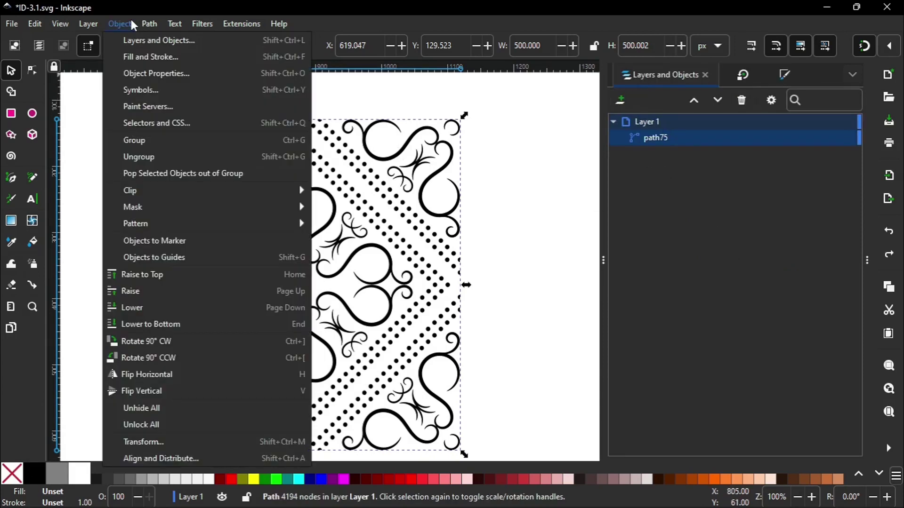
pyautogui.moveTo(183, 221)
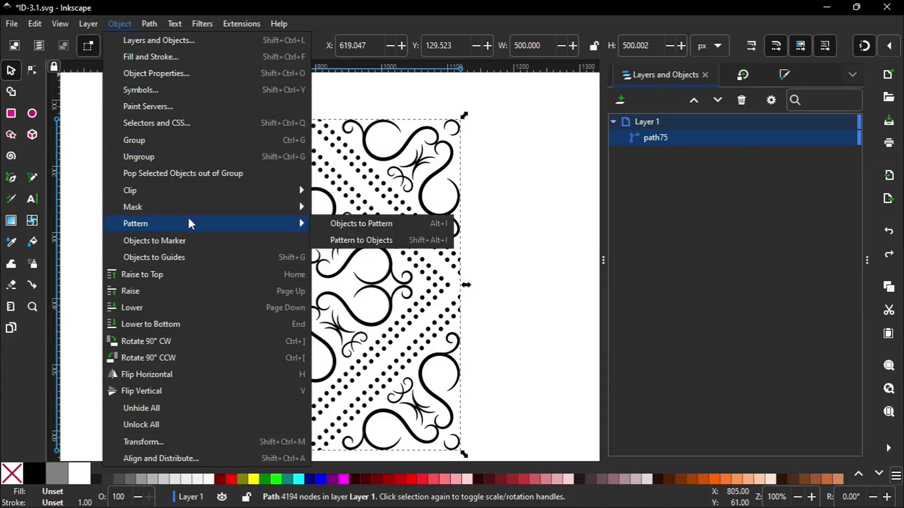
pyautogui.click(382, 229)
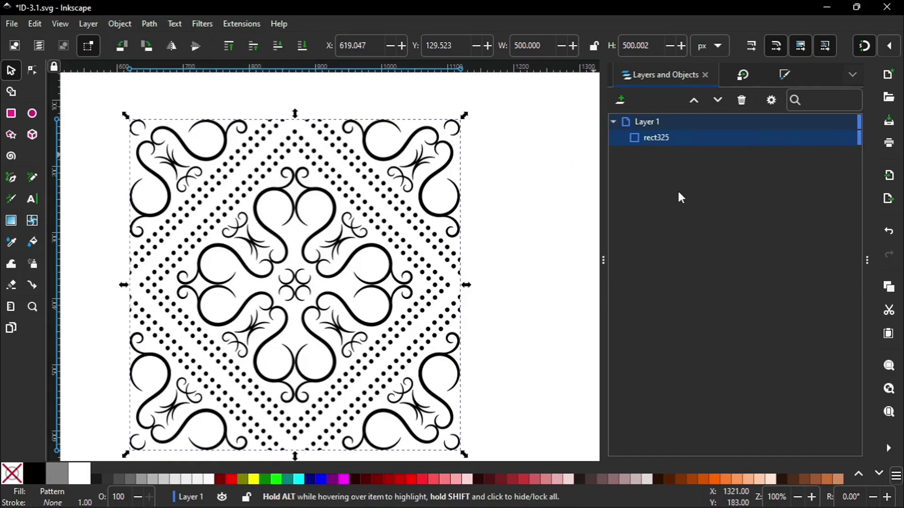
pyautogui.click(832, 138)
pyautogui.click(833, 138)
pyautogui.click(603, 260)
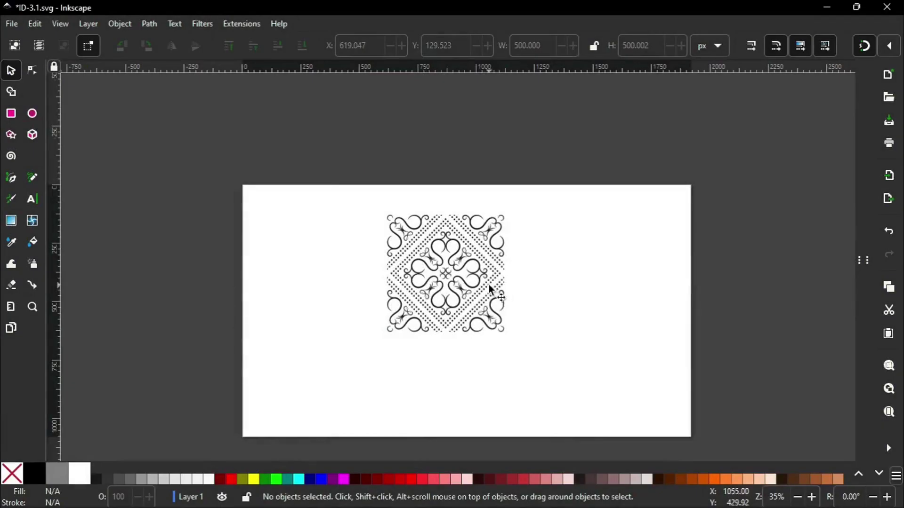
# Move the pattern tile off the page to its left, and draw a 1920 × 1080 px rectangle covering the whole page.
pyautogui.moveTo(489, 285); pyautogui.dragTo(209, 257)
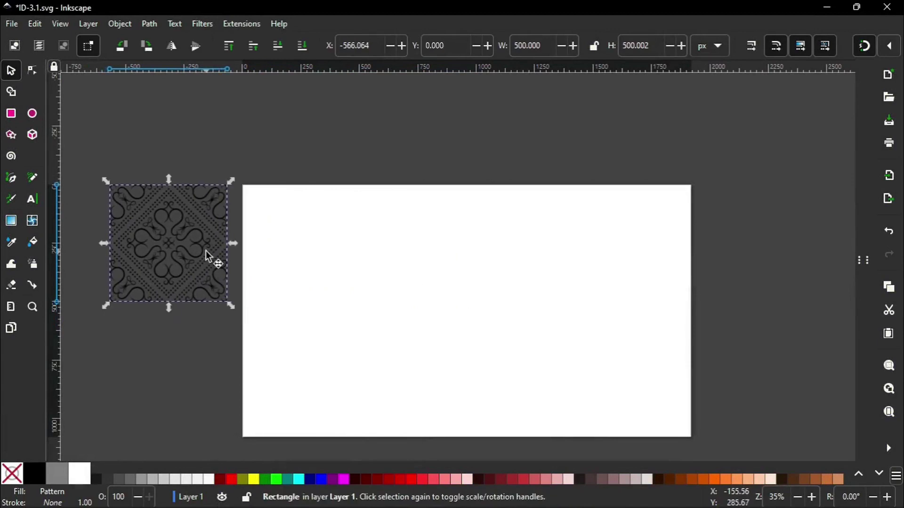
pyautogui.click(340, 139)
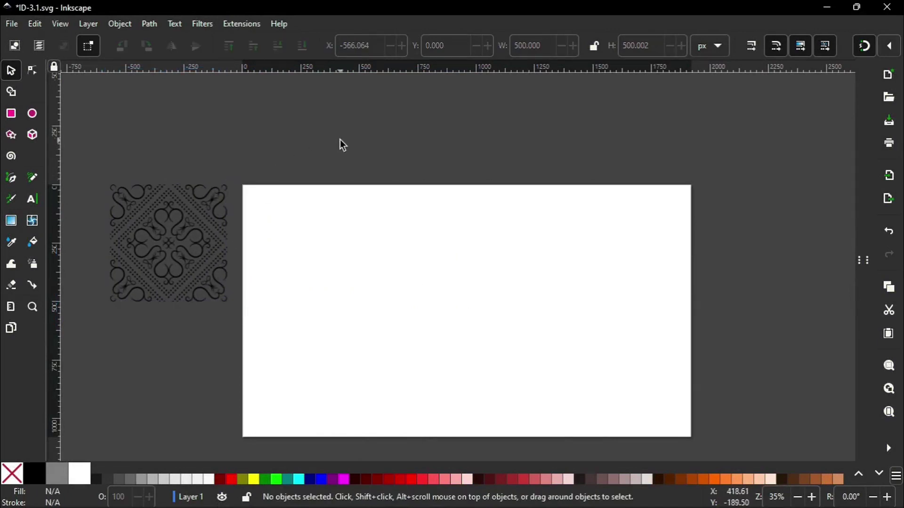
pyautogui.press('r')
pyautogui.moveTo(243, 185); pyautogui.dragTo(688, 433)
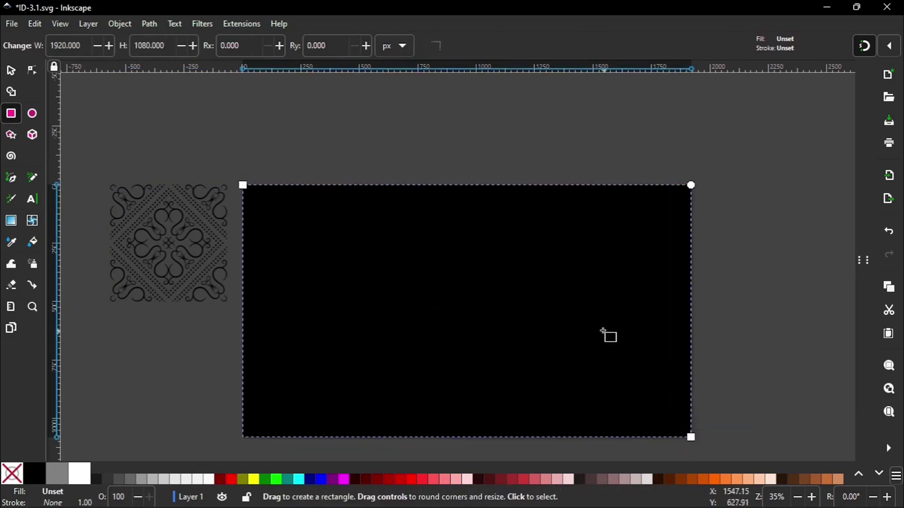
# Fill the page-sized rectangle with the ornament pattern.
pyautogui.click(862, 269)
pyautogui.click(749, 74)
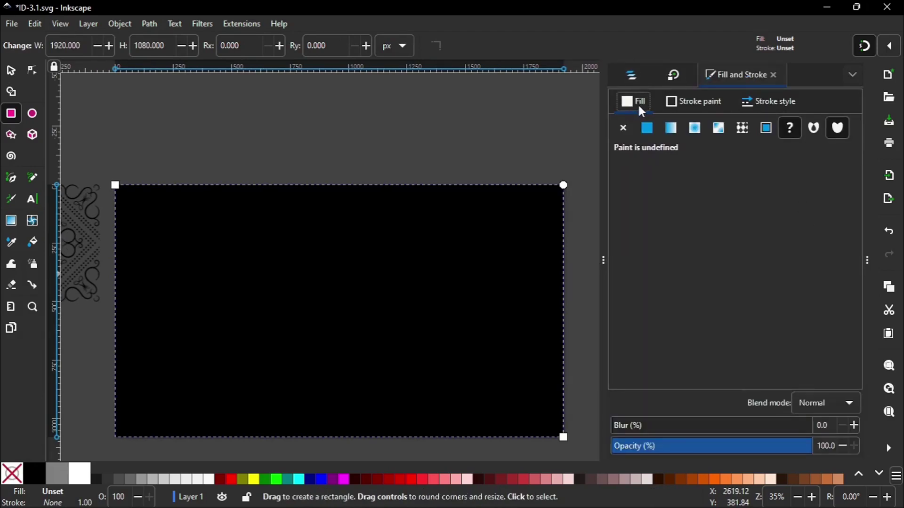
pyautogui.click(744, 130)
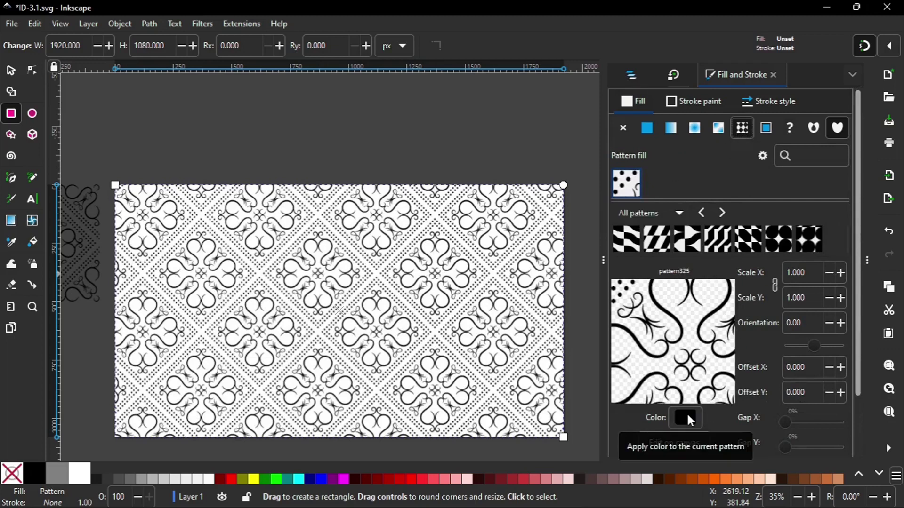
# Recolor the pattern to red with hue 0, saturation 74 and lightness 45.
pyautogui.click(686, 413)
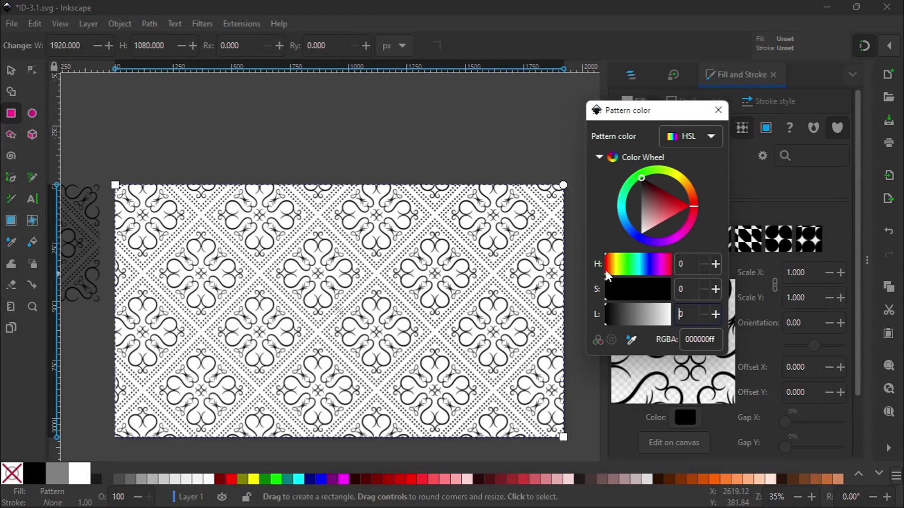
pyautogui.moveTo(608, 295); pyautogui.dragTo(657, 289)
pyautogui.moveTo(608, 321); pyautogui.dragTo(634, 321)
pyautogui.moveTo(608, 270)
pyautogui.mouseDown()
pyautogui.moveTo(620, 271)
pyautogui.moveTo(605, 271)
pyautogui.mouseUp()
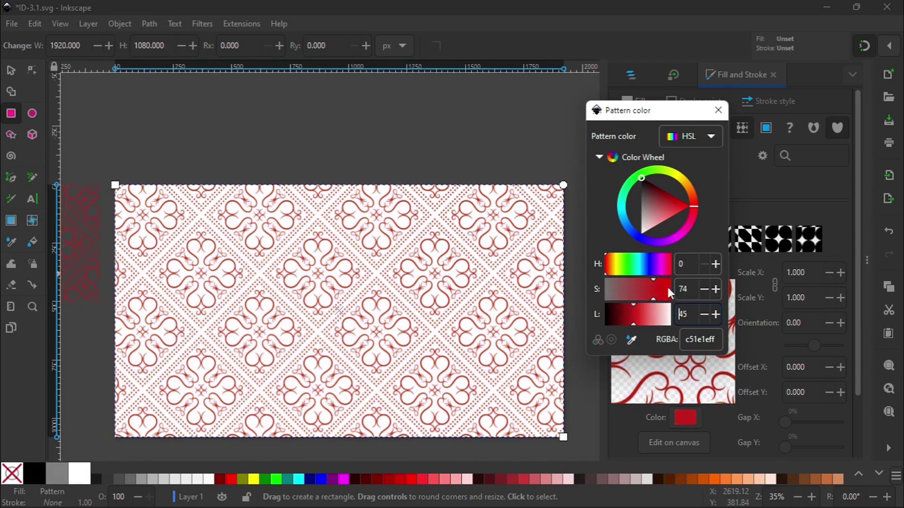
pyautogui.click(719, 110)
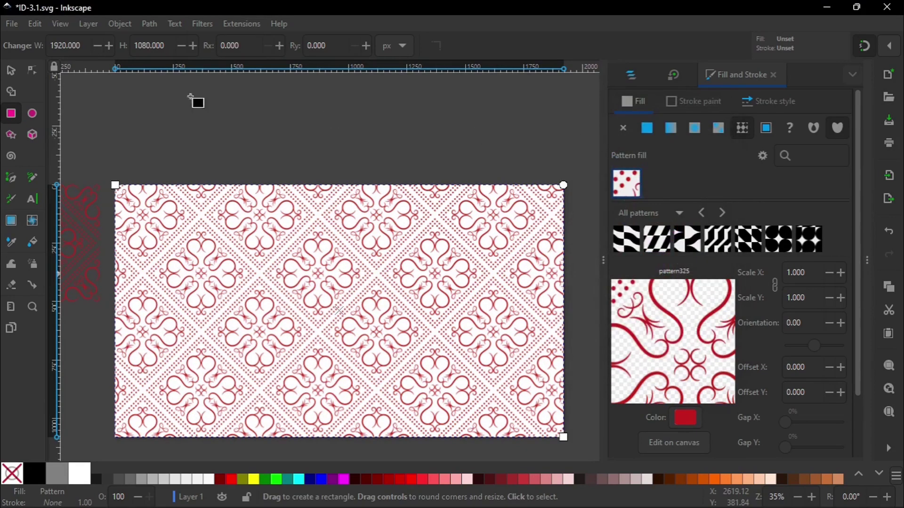
# Draw a second 1920 × 1080 px rectangle over the page and place it behind the patterned one.
pyautogui.click(11, 70)
pyautogui.press('Escape')
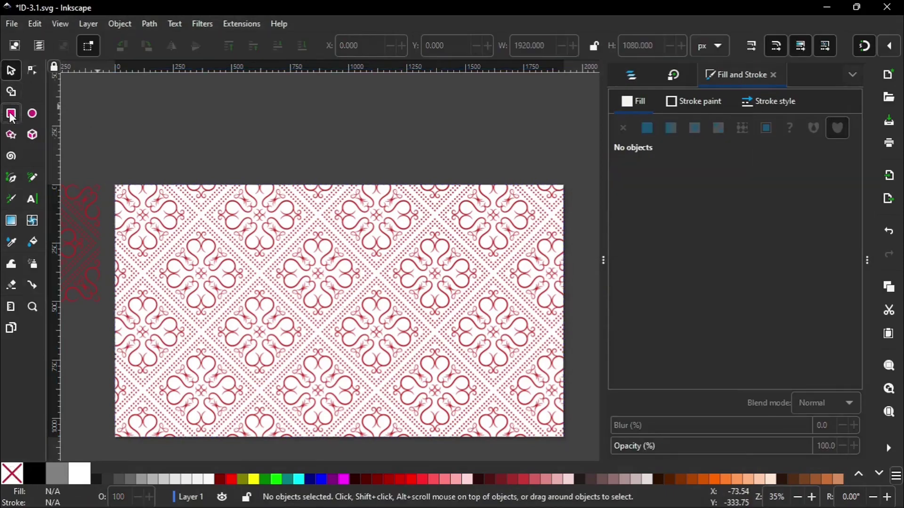
pyautogui.click(11, 114)
pyautogui.moveTo(115, 186)
pyautogui.mouseDown()
pyautogui.moveTo(340, 348)
pyautogui.moveTo(464, 408)
pyautogui.moveTo(568, 436)
pyautogui.mouseUp()
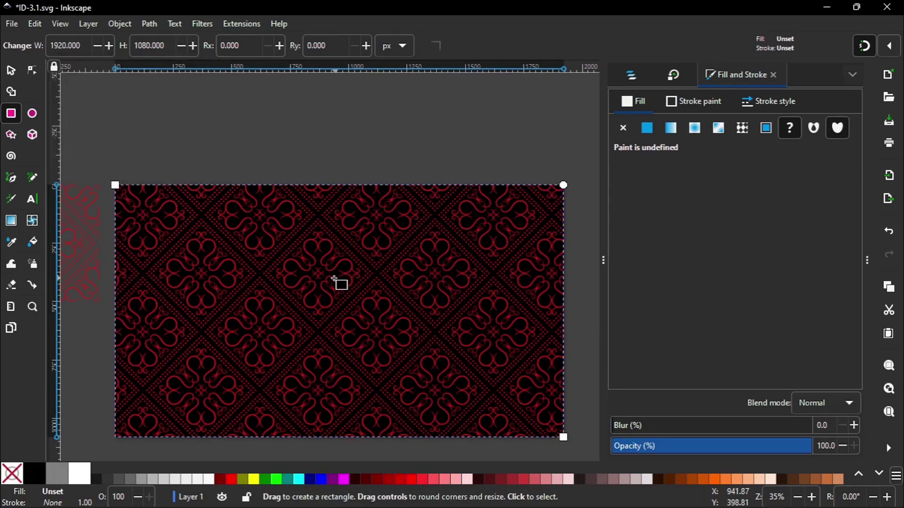
# Give the background rectangle a flat fill color sampled from the red ornament tile beside the page.
pyautogui.click(631, 74)
pyautogui.click(782, 75)
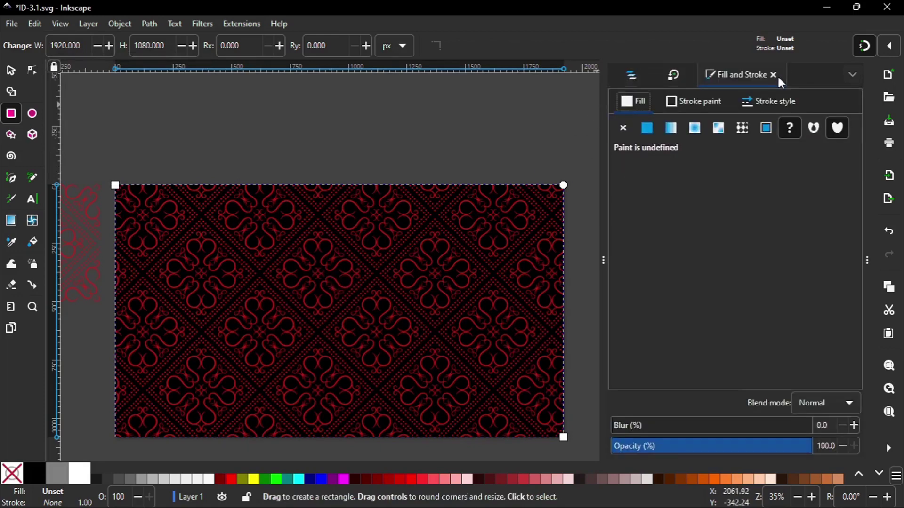
pyautogui.click(648, 128)
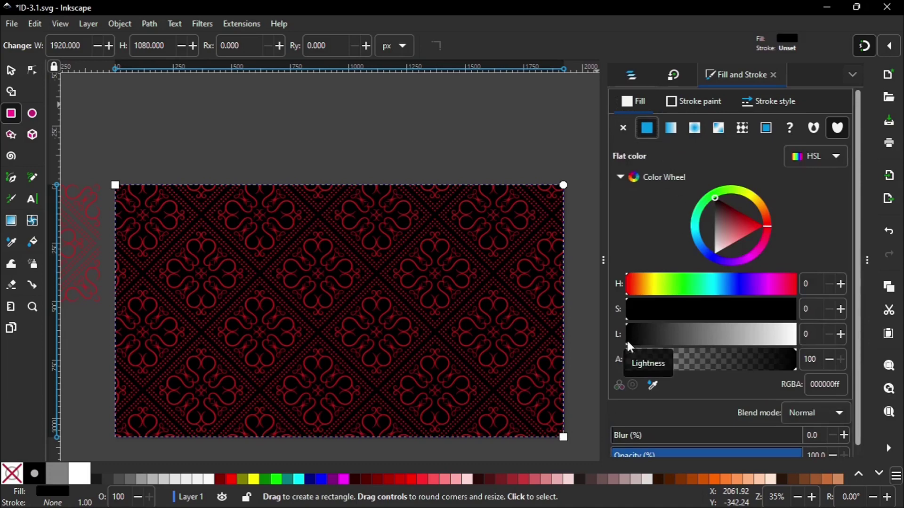
pyautogui.click(653, 385)
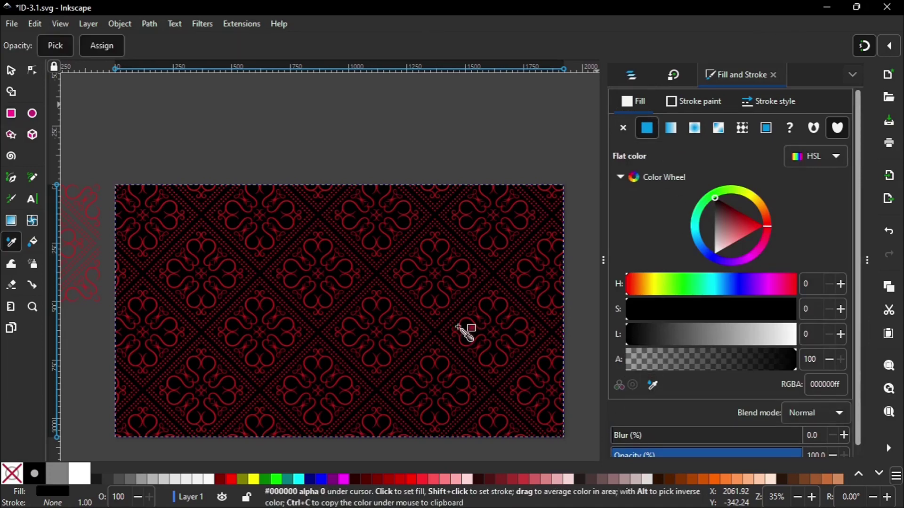
pyautogui.click(97, 290)
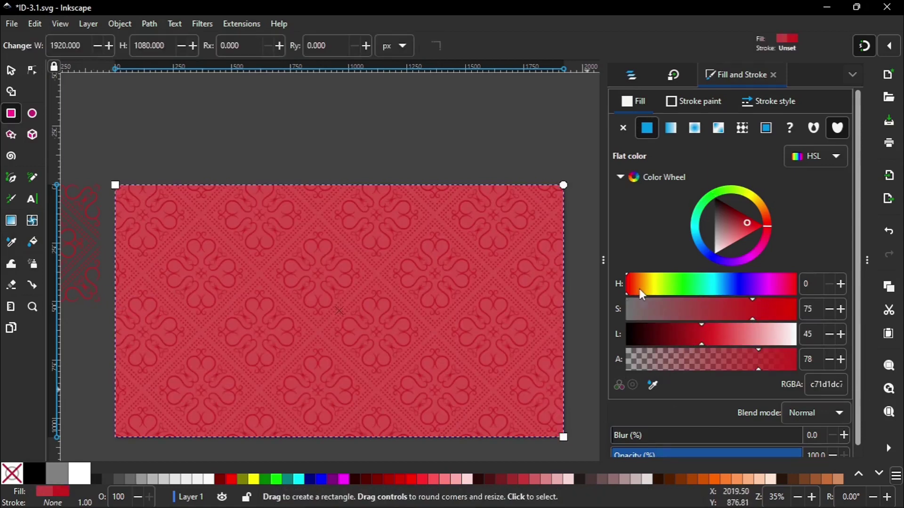
# Set the background fill's hue to 333 and its saturation to about 87.
pyautogui.click(767, 288)
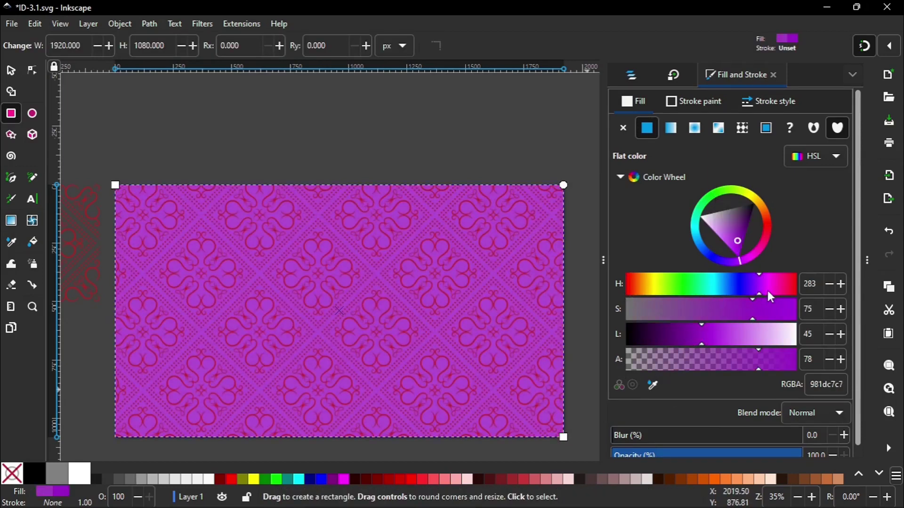
pyautogui.moveTo(757, 314); pyautogui.dragTo(773, 314)
pyautogui.click(841, 284)
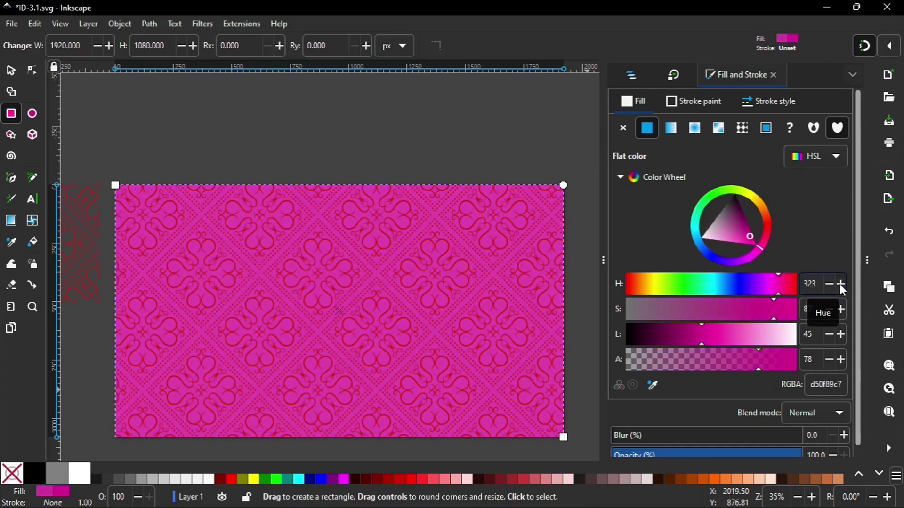
pyautogui.click(841, 284)
pyautogui.click(840, 285)
pyautogui.click(841, 284)
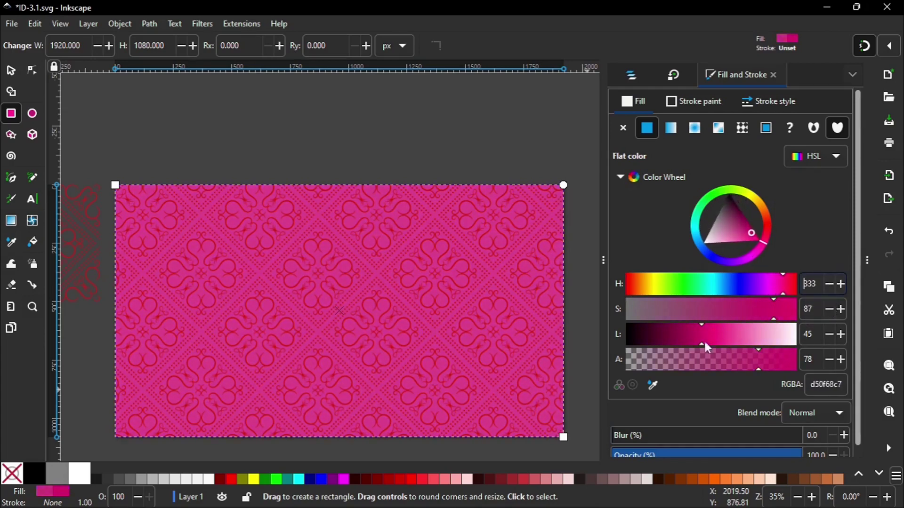
# Darken the background fill to saturation 85 and lightness 10, and make it fully opaque with alpha 100.
pyautogui.moveTo(701, 344); pyautogui.dragTo(651, 344)
pyautogui.click(776, 318)
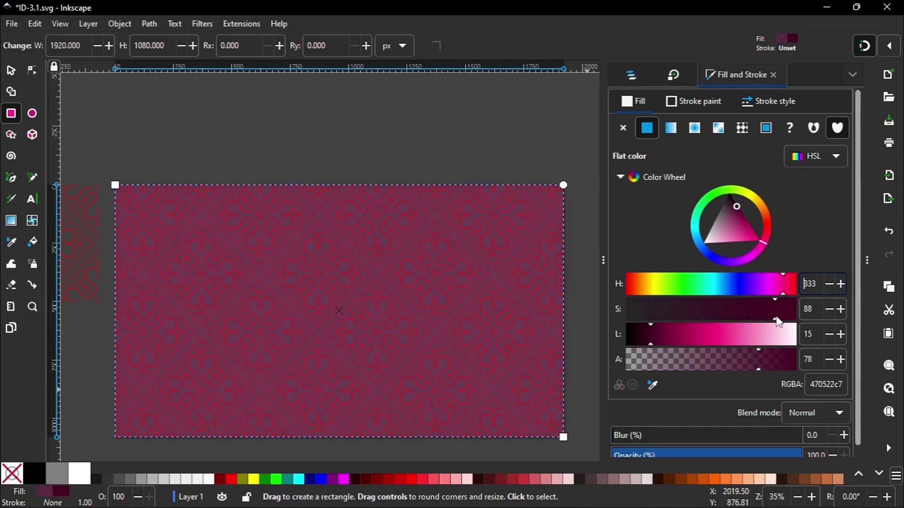
pyautogui.scroll(-3, 841, 310)
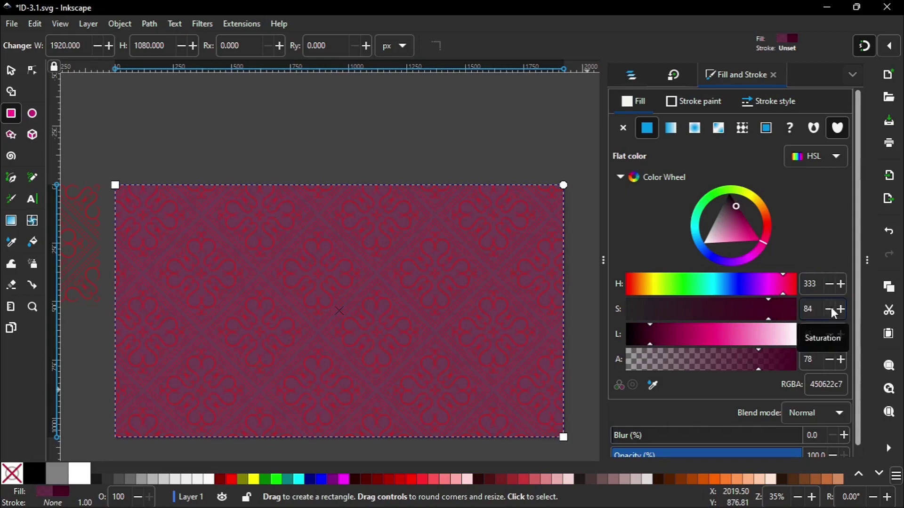
pyautogui.moveTo(653, 340)
pyautogui.mouseDown()
pyautogui.moveTo(702, 337)
pyautogui.moveTo(643, 337)
pyautogui.mouseUp()
pyautogui.moveTo(752, 359); pyautogui.dragTo(823, 360)
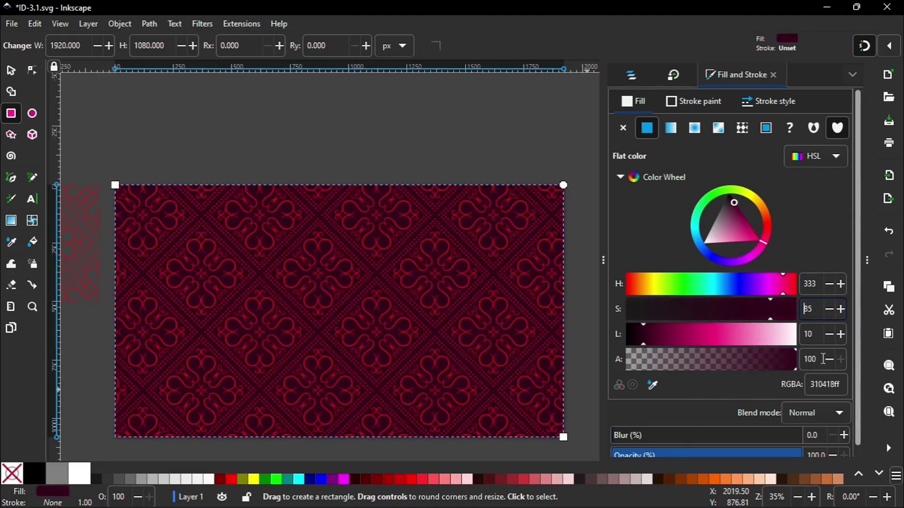
# Check the design at page size and lower the background fill's lightness to 7.
pyautogui.click(603, 260)
pyautogui.press('5')
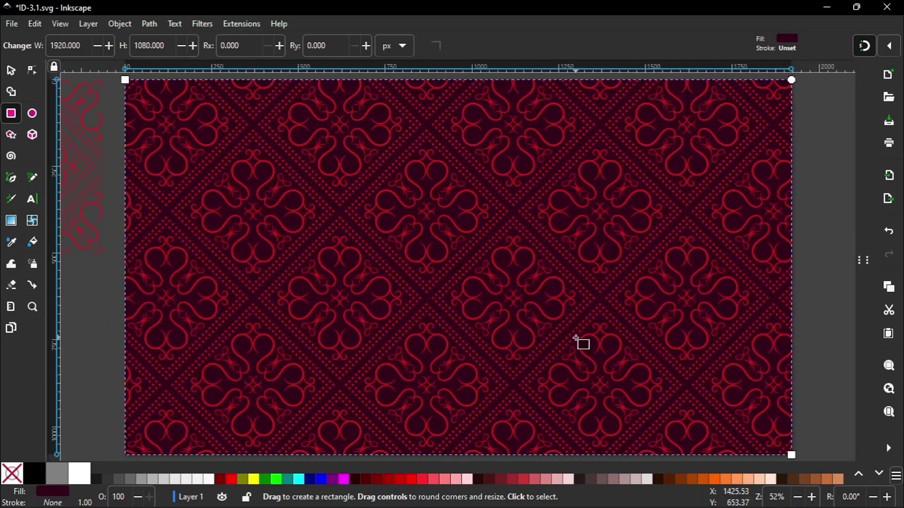
pyautogui.click(859, 260)
pyautogui.moveTo(642, 345); pyautogui.dragTo(637, 344)
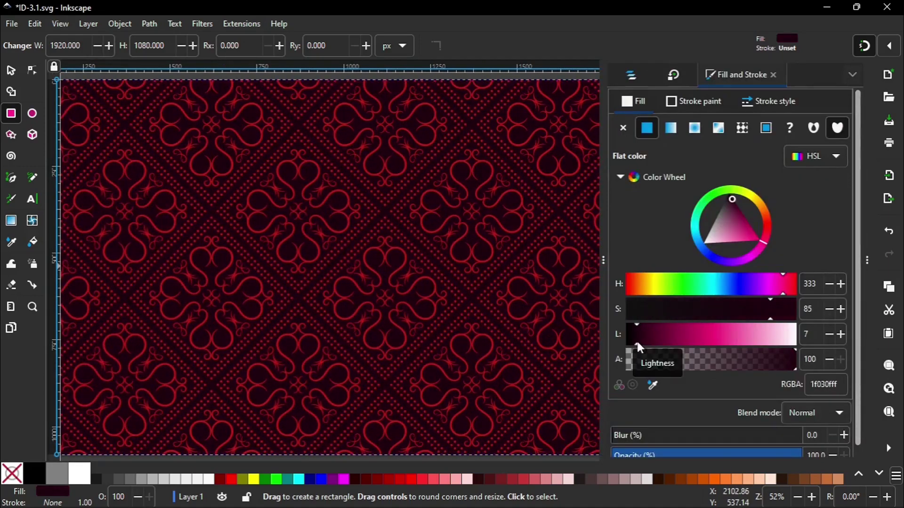
pyautogui.click(603, 260)
pyautogui.click(10, 74)
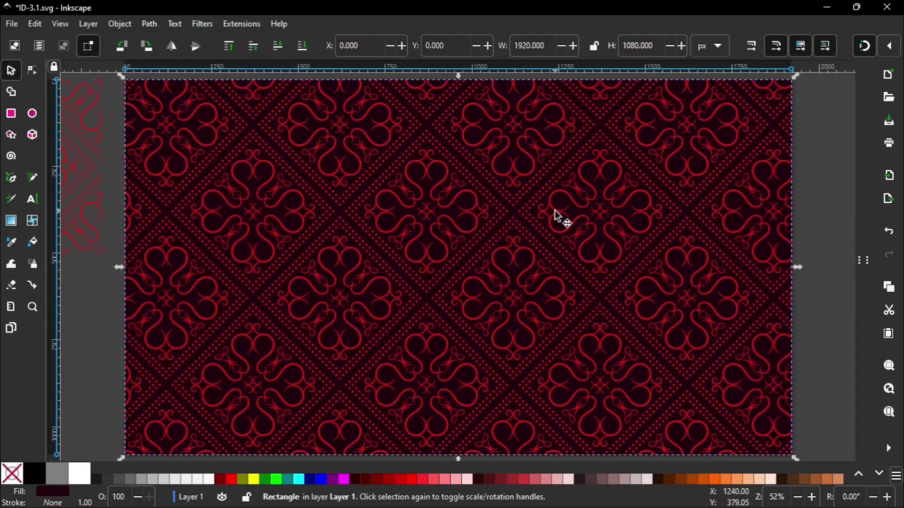
# Select the patterned rectangle on the page and try a green pattern color with hue 78.
pyautogui.click(787, 225)
pyautogui.click(823, 219)
pyautogui.click(773, 226)
pyautogui.click(858, 258)
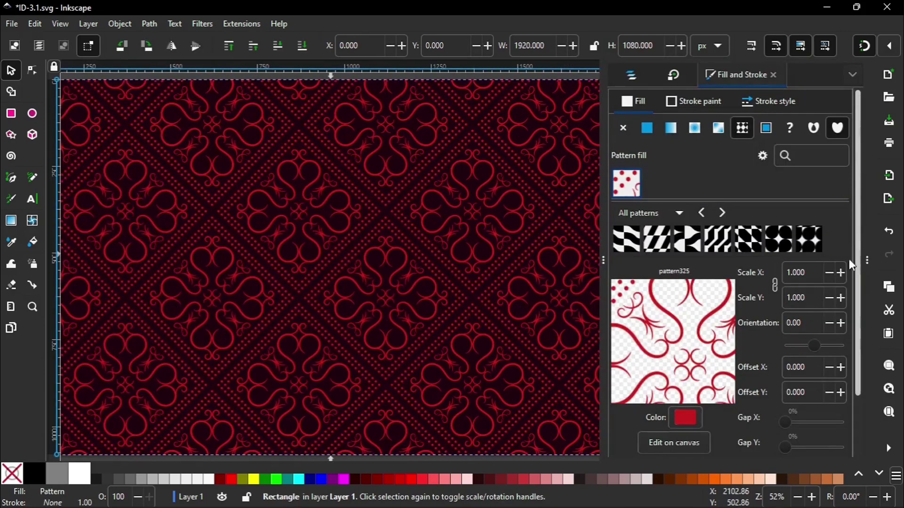
pyautogui.click(685, 416)
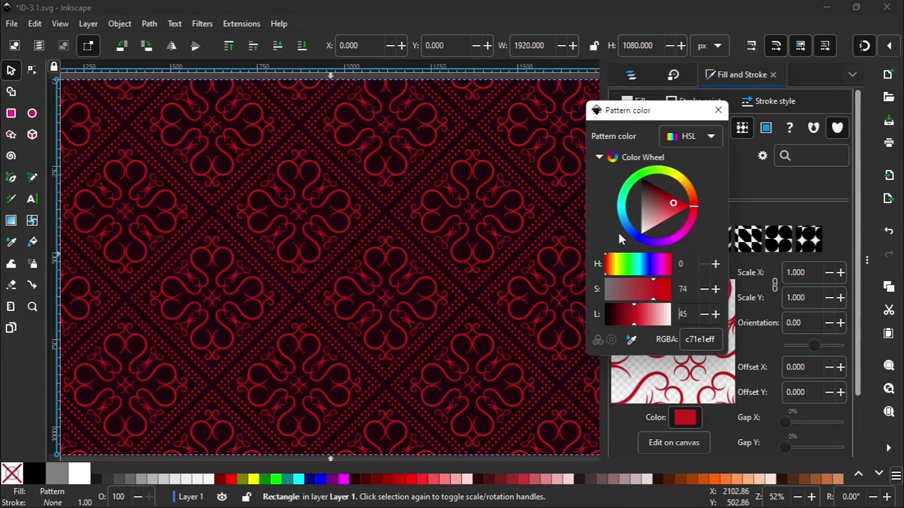
pyautogui.moveTo(608, 273); pyautogui.dragTo(620, 274)
pyautogui.moveTo(622, 274)
pyautogui.mouseDown()
pyautogui.moveTo(671, 275)
pyautogui.moveTo(620, 272)
pyautogui.mouseUp()
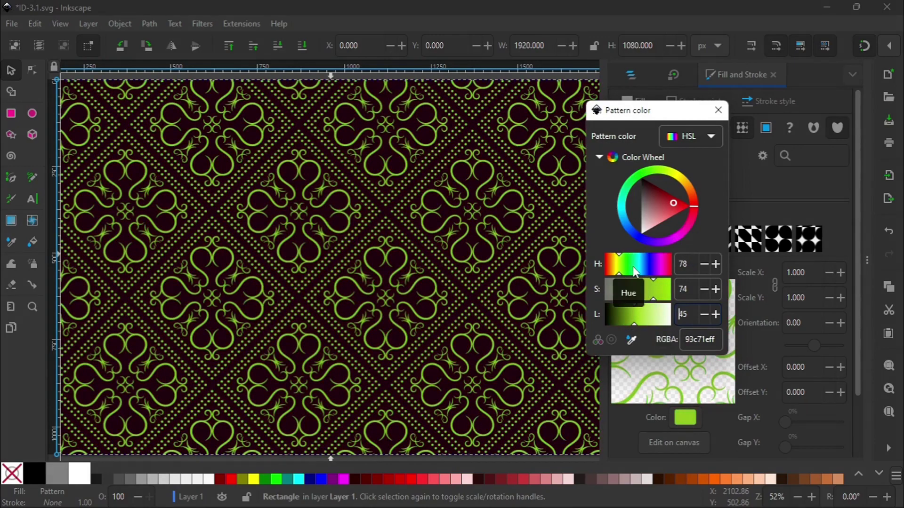
# Change the pattern color to magenta with hue 300, saturation 78 and lightness 47.
pyautogui.click(628, 272)
pyautogui.moveTo(656, 303); pyautogui.dragTo(642, 321)
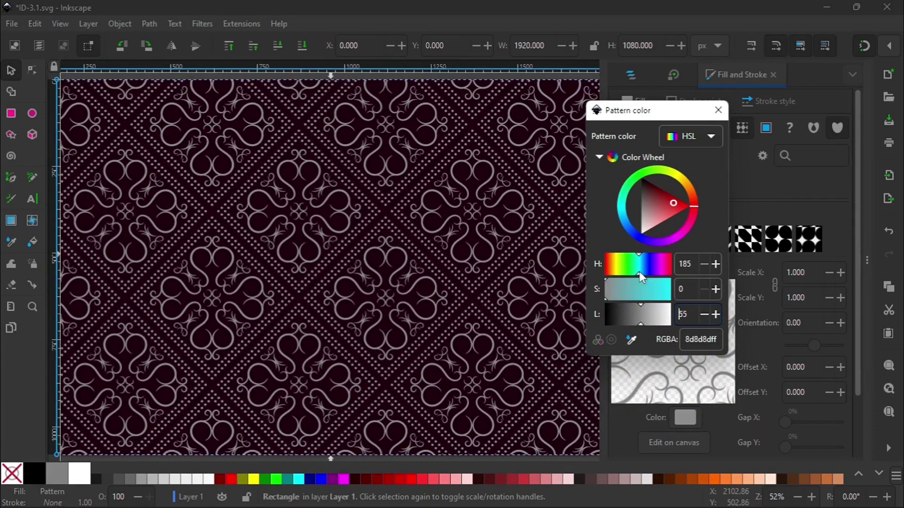
pyautogui.moveTo(648, 269); pyautogui.dragTo(668, 274)
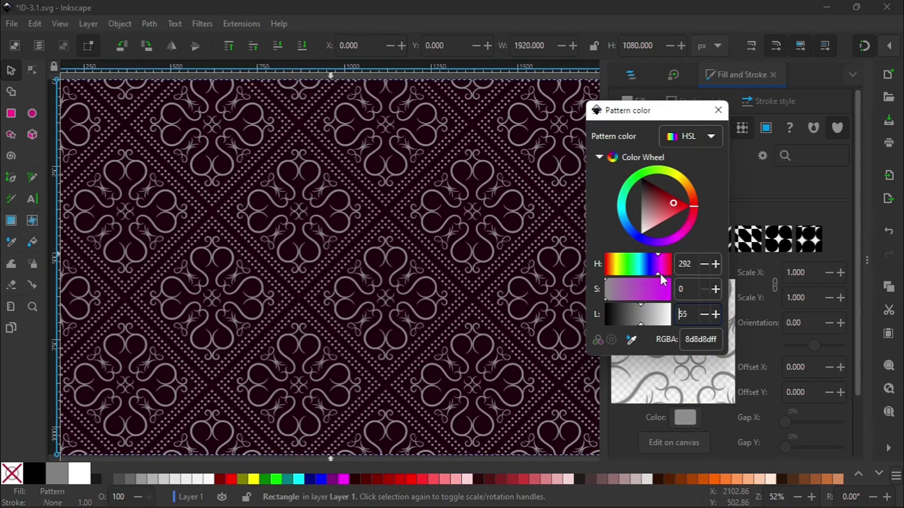
pyautogui.moveTo(609, 297); pyautogui.dragTo(640, 320)
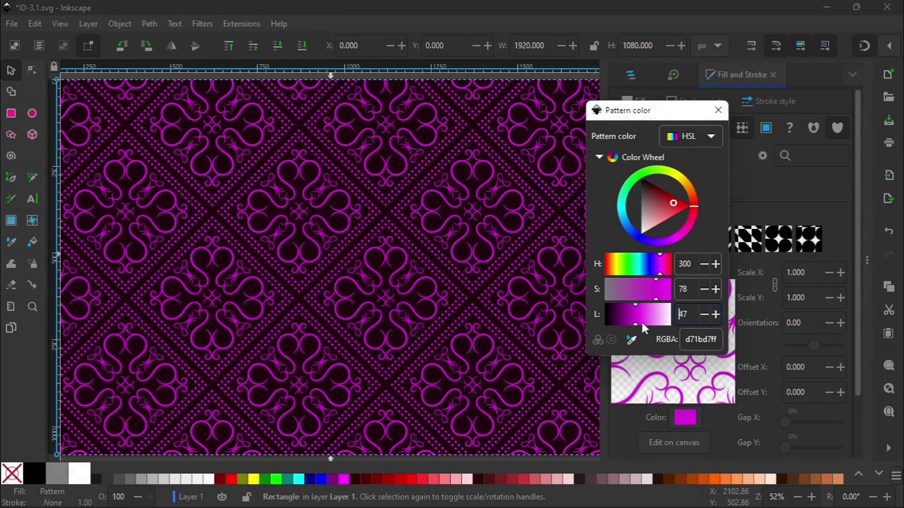
# Fine-tune the pattern color to hue 333, saturation 85 and lightness 45, and close the pattern color window.
pyautogui.click(715, 264)
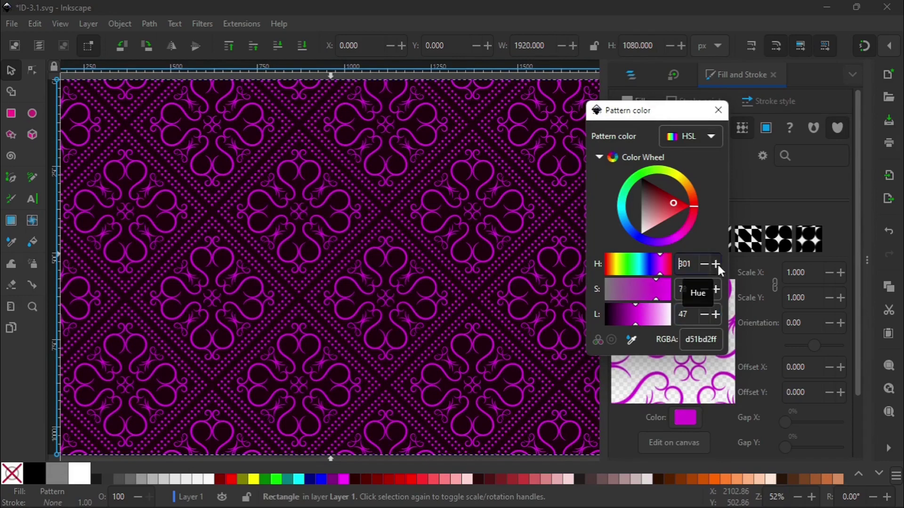
pyautogui.click(715, 264)
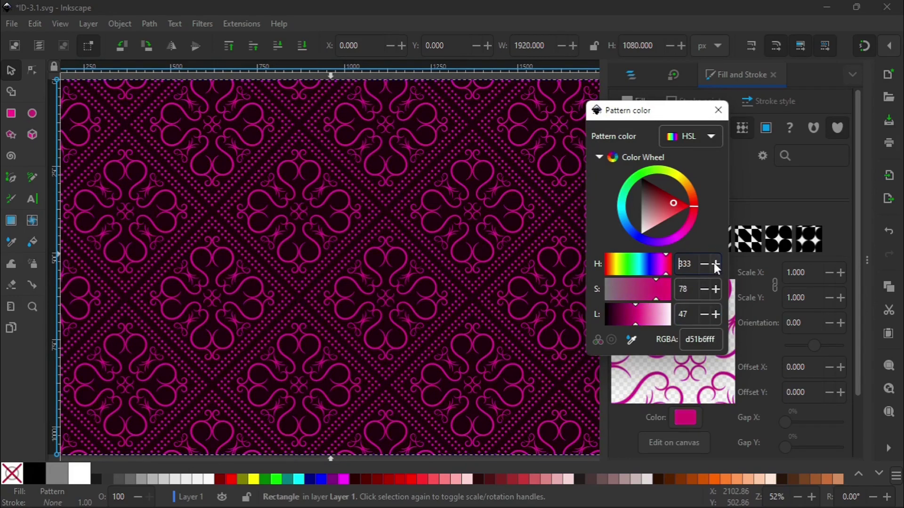
pyautogui.scroll(10, 707, 289)
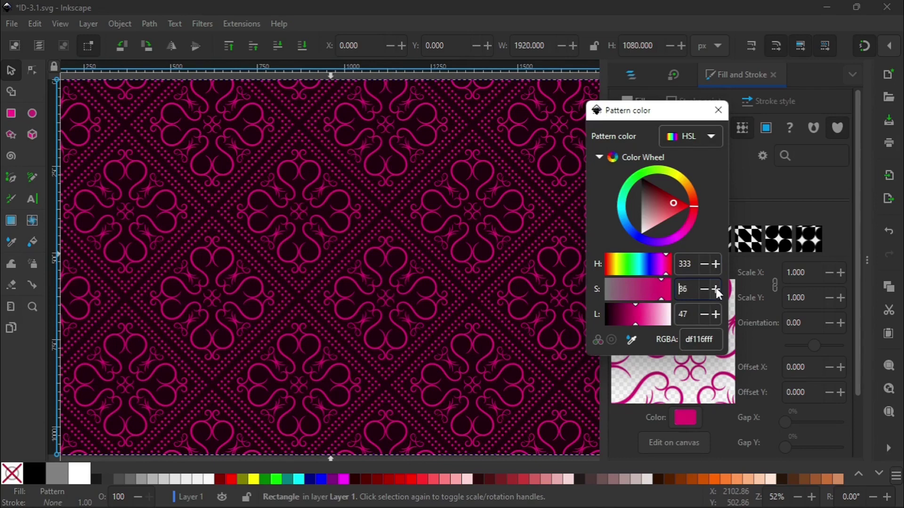
pyautogui.scroll(-5, 702, 289)
pyautogui.click(703, 314)
pyautogui.click(703, 315)
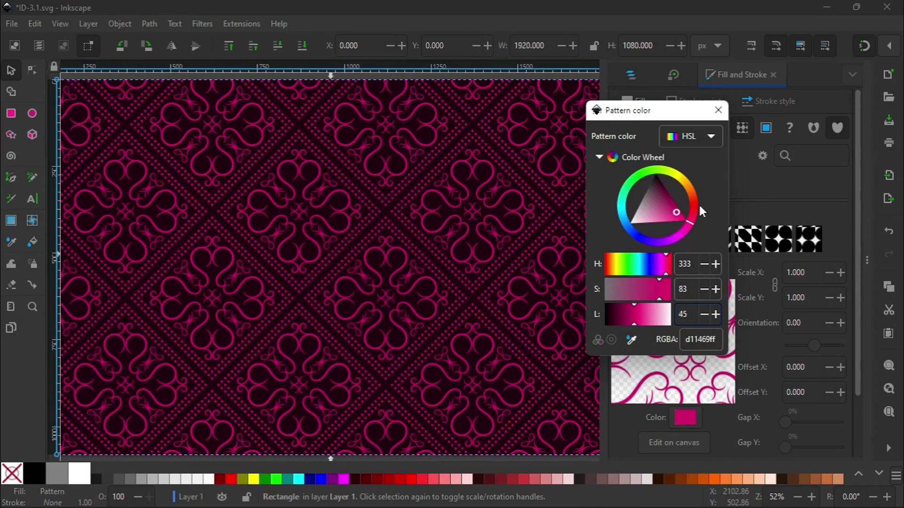
pyautogui.click(715, 289)
pyautogui.click(716, 289)
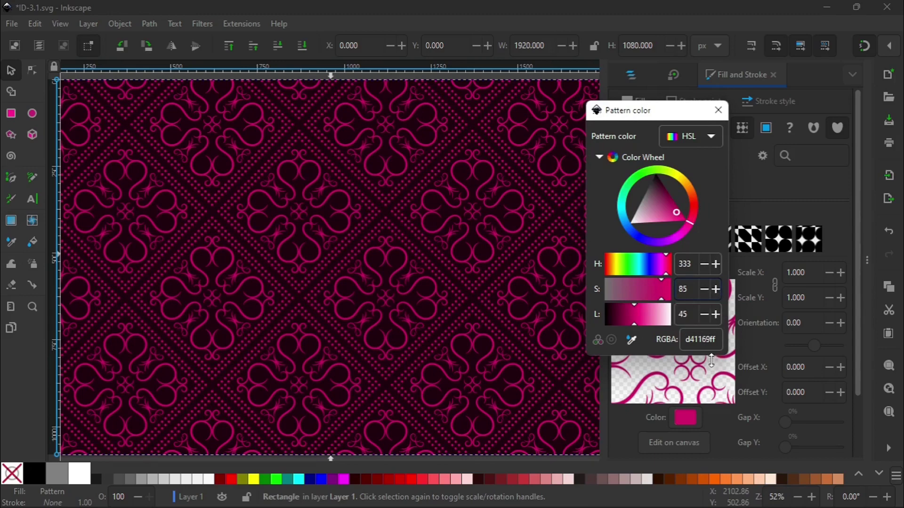
pyautogui.moveTo(649, 116); pyautogui.dragTo(711, 109)
pyautogui.click(779, 105)
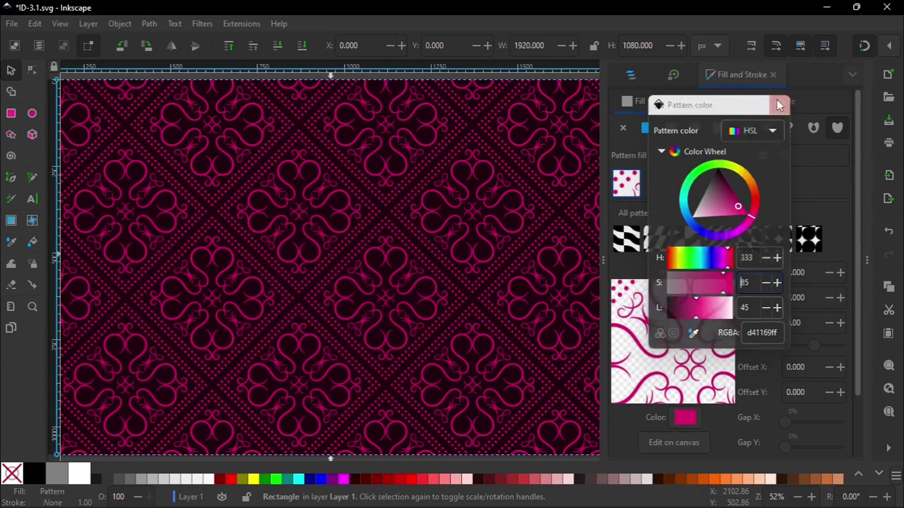
# Deselect the patterned rectangle, view the whole page with the finished pattern, and save the document.
pyautogui.click(603, 258)
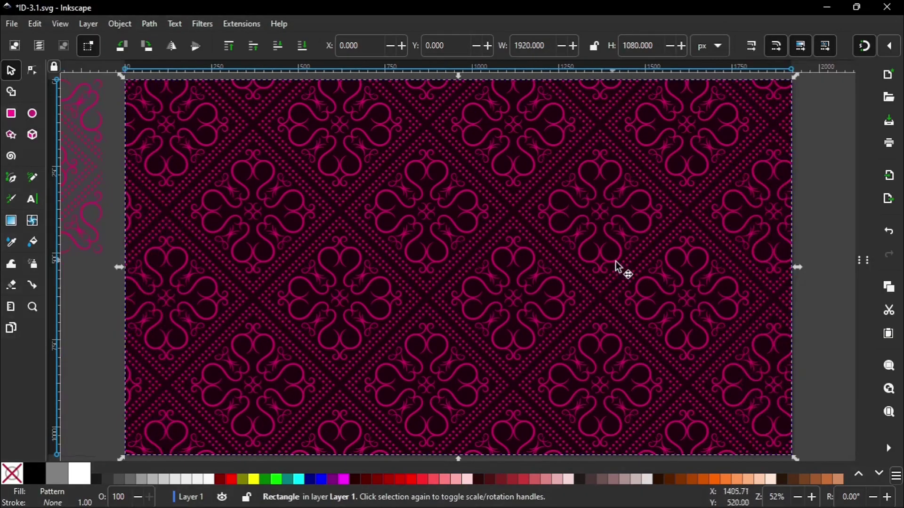
pyautogui.click(825, 281)
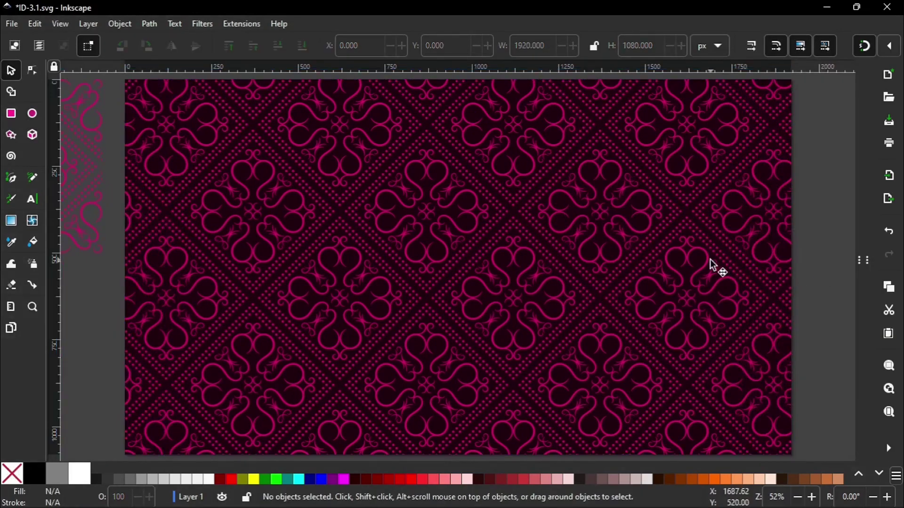
pyautogui.press('-')
pyautogui.hotkey('ctrl', 's')
# Convert the fill of the small 500 px patterned square beside the page back into objects with Pattern to Objects.
pyautogui.click(194, 253)
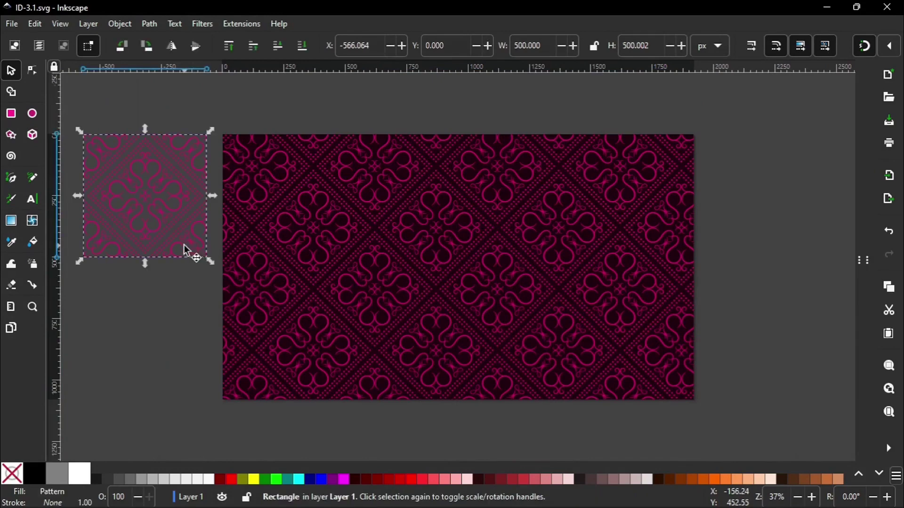
pyautogui.click(861, 261)
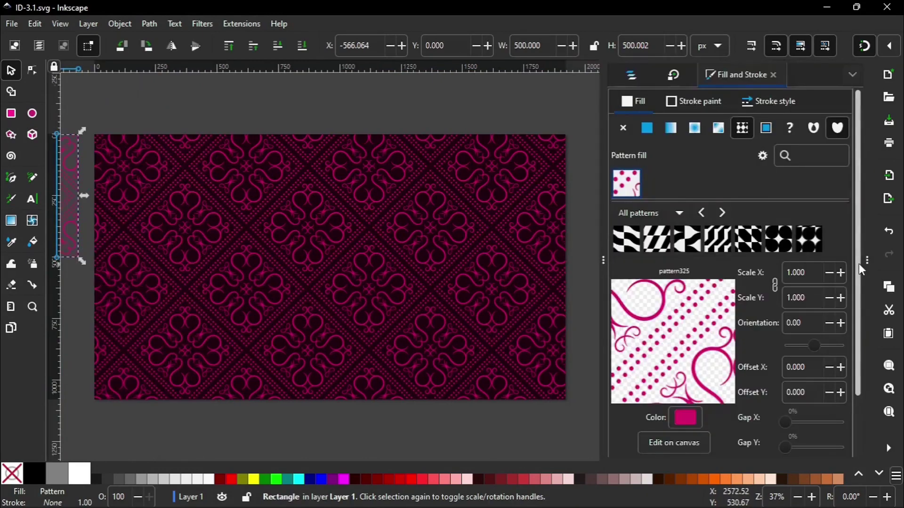
pyautogui.click(633, 75)
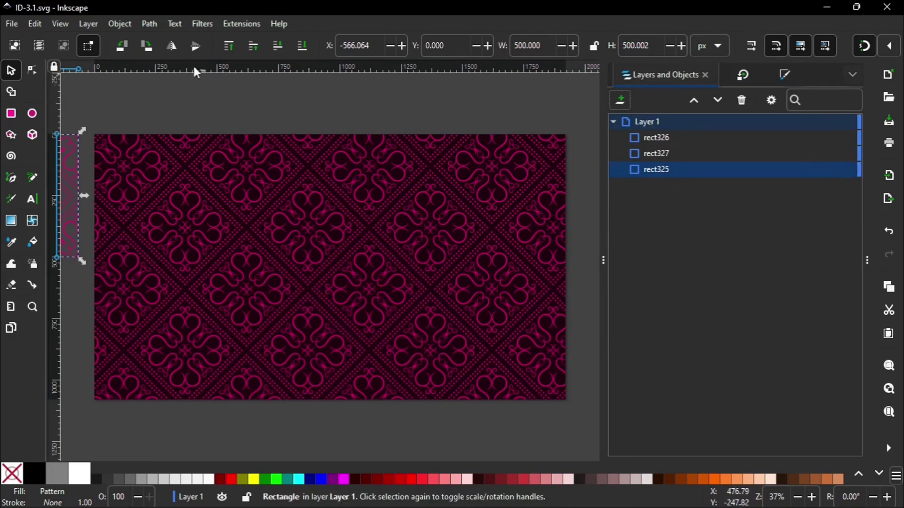
pyautogui.click(122, 25)
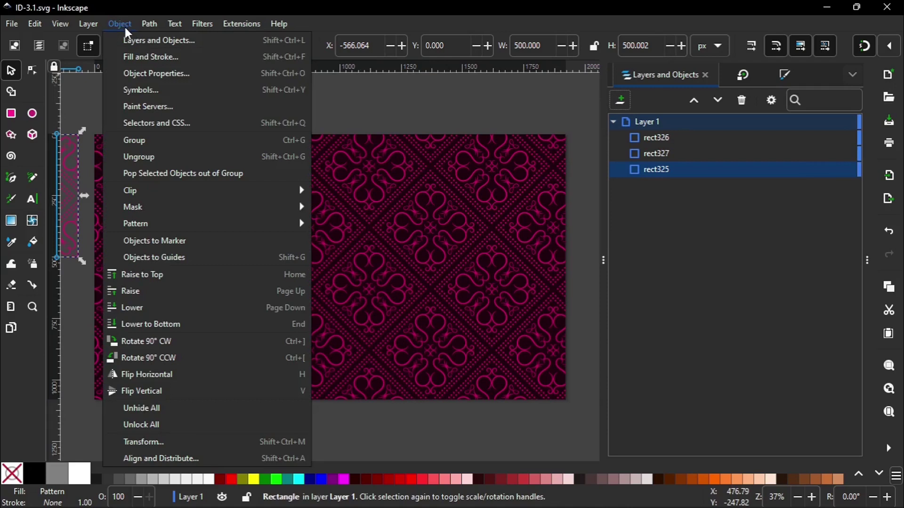
pyautogui.moveTo(162, 228)
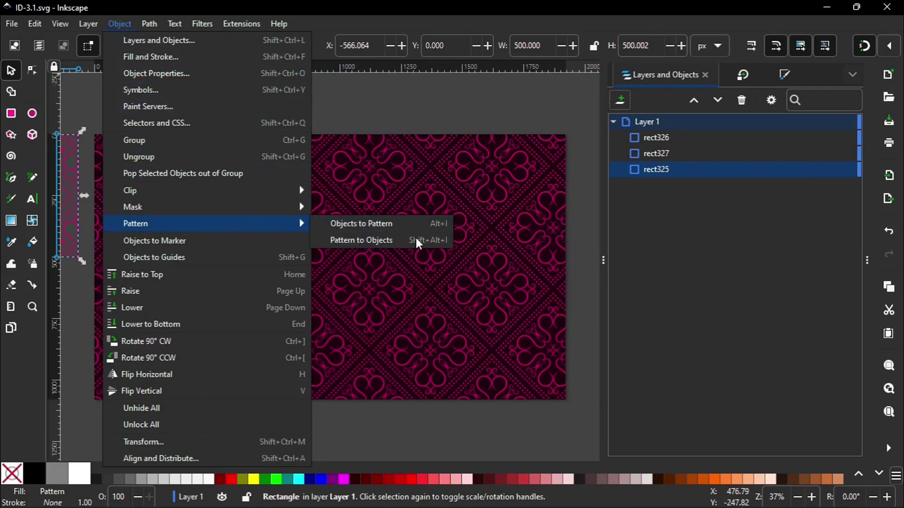
pyautogui.click(368, 239)
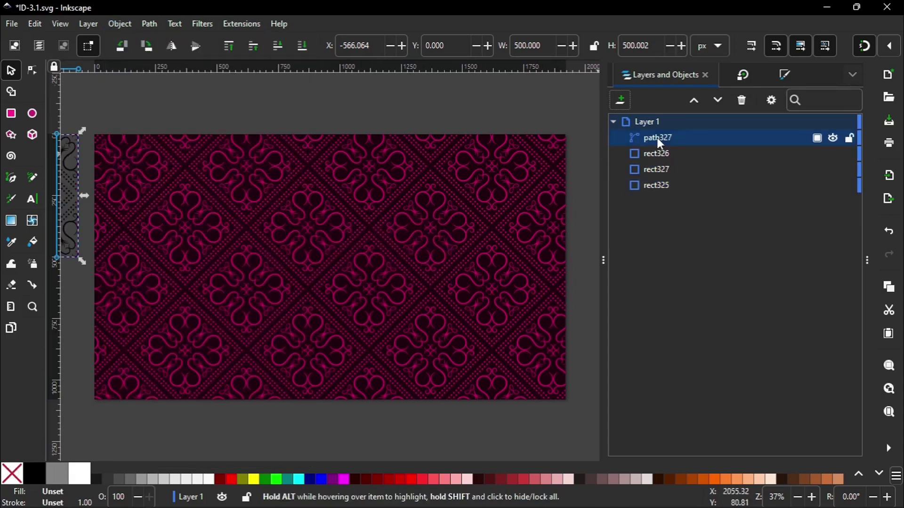
# Display the nodes of the ornament path extracted from the small pattern square.
pyautogui.click(603, 260)
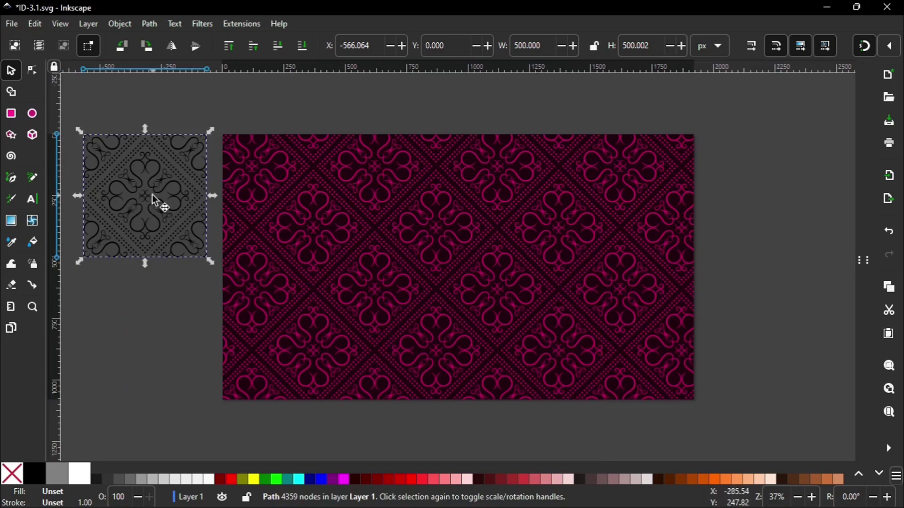
pyautogui.click(32, 71)
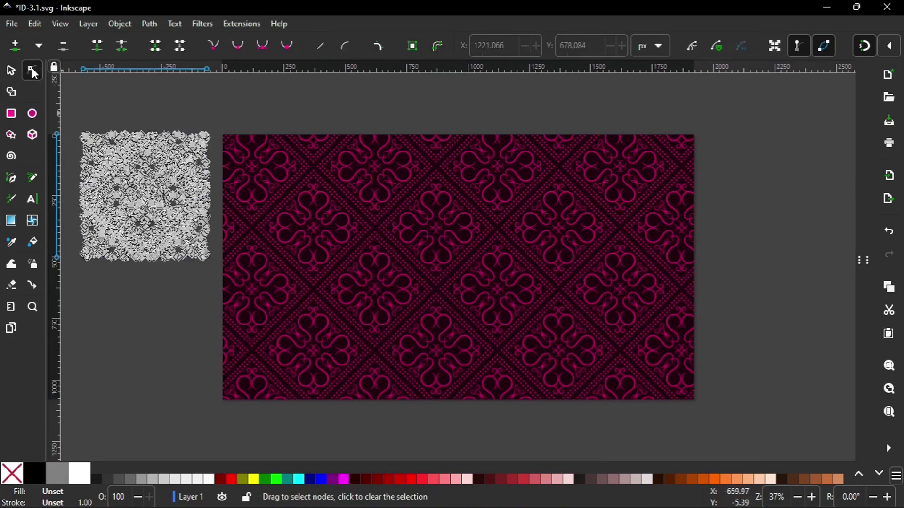